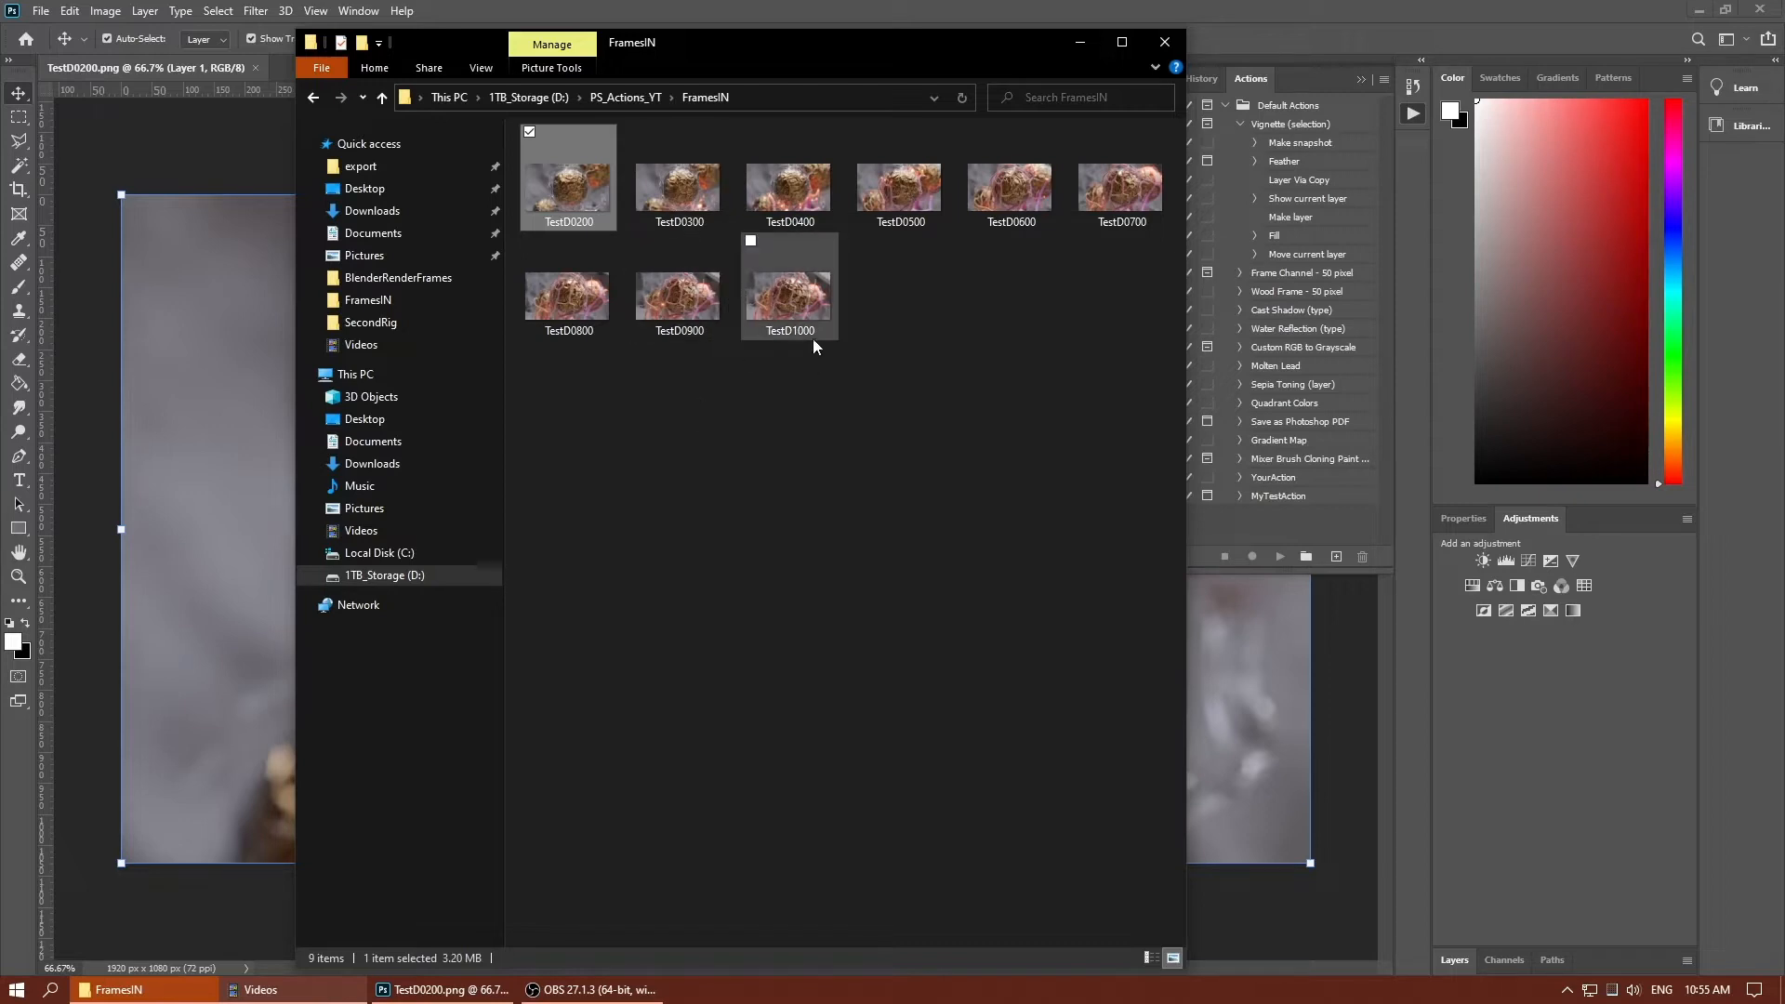
Open the TestD0400 image from the FramesIN folder in Adobe Photoshop 2020.
{"action": "left_click", "coordinate": [805, 203]}
{"action": "right_click", "coordinate": [805, 198]}
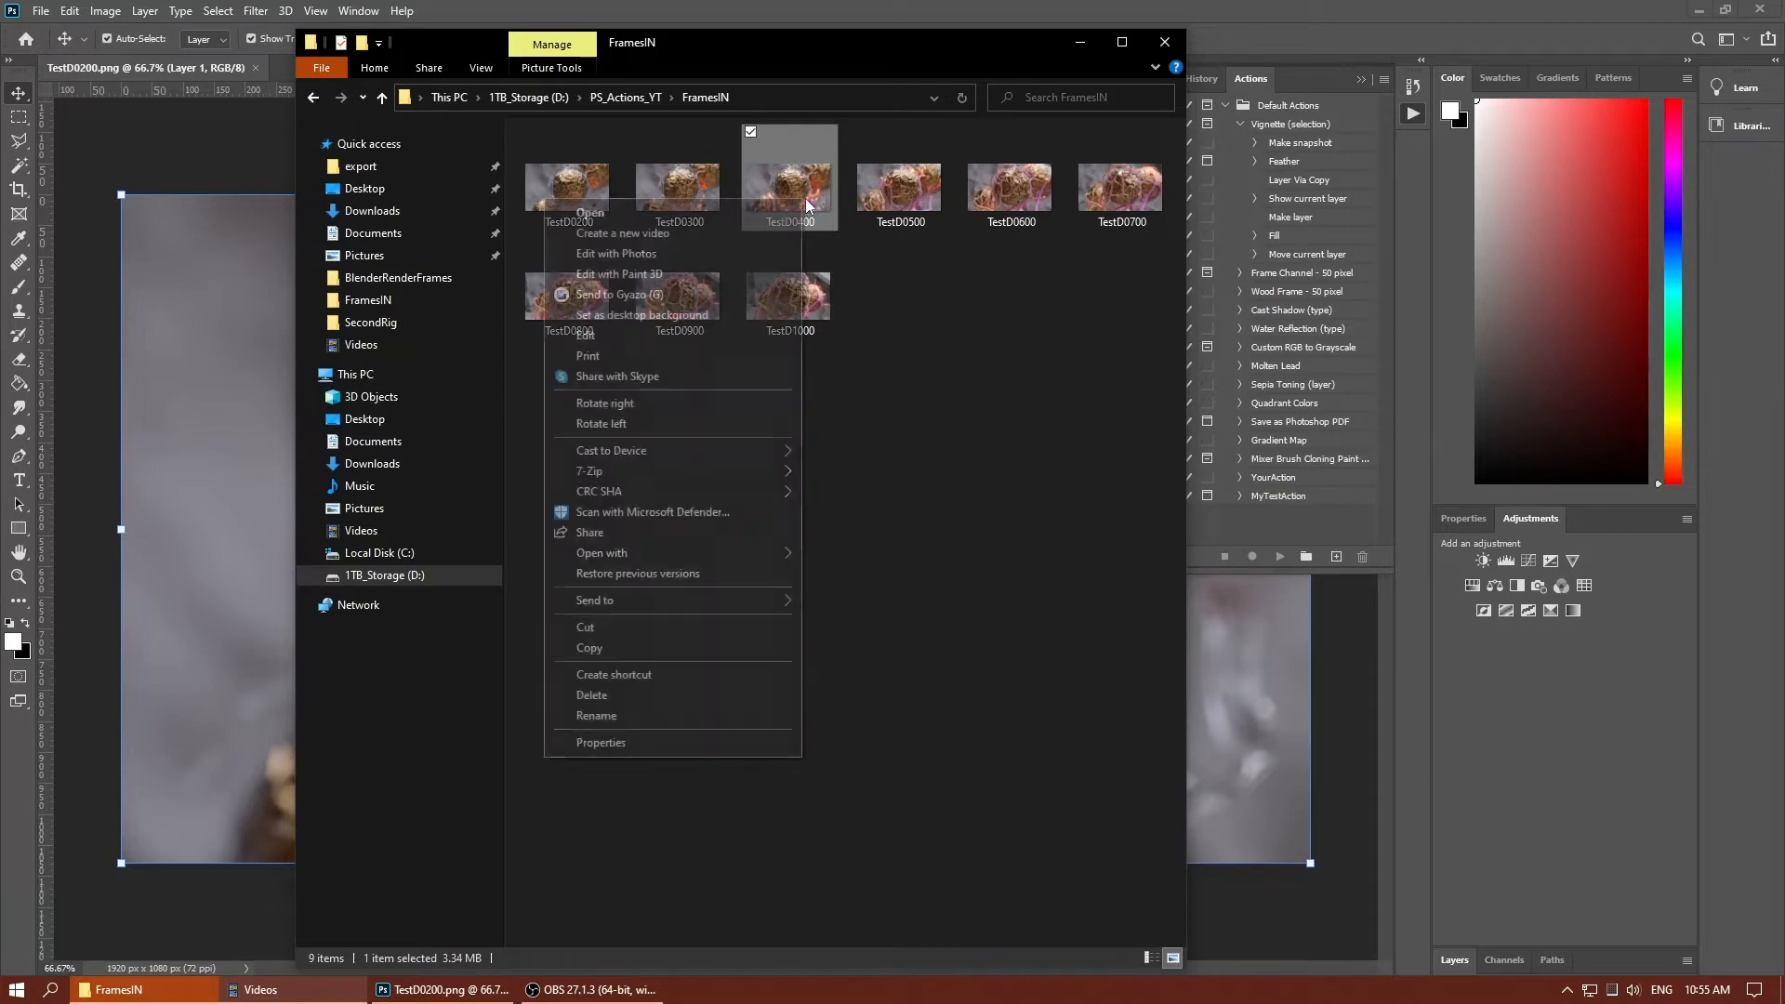
{"action": "mouse_move", "coordinate": [760, 552]}
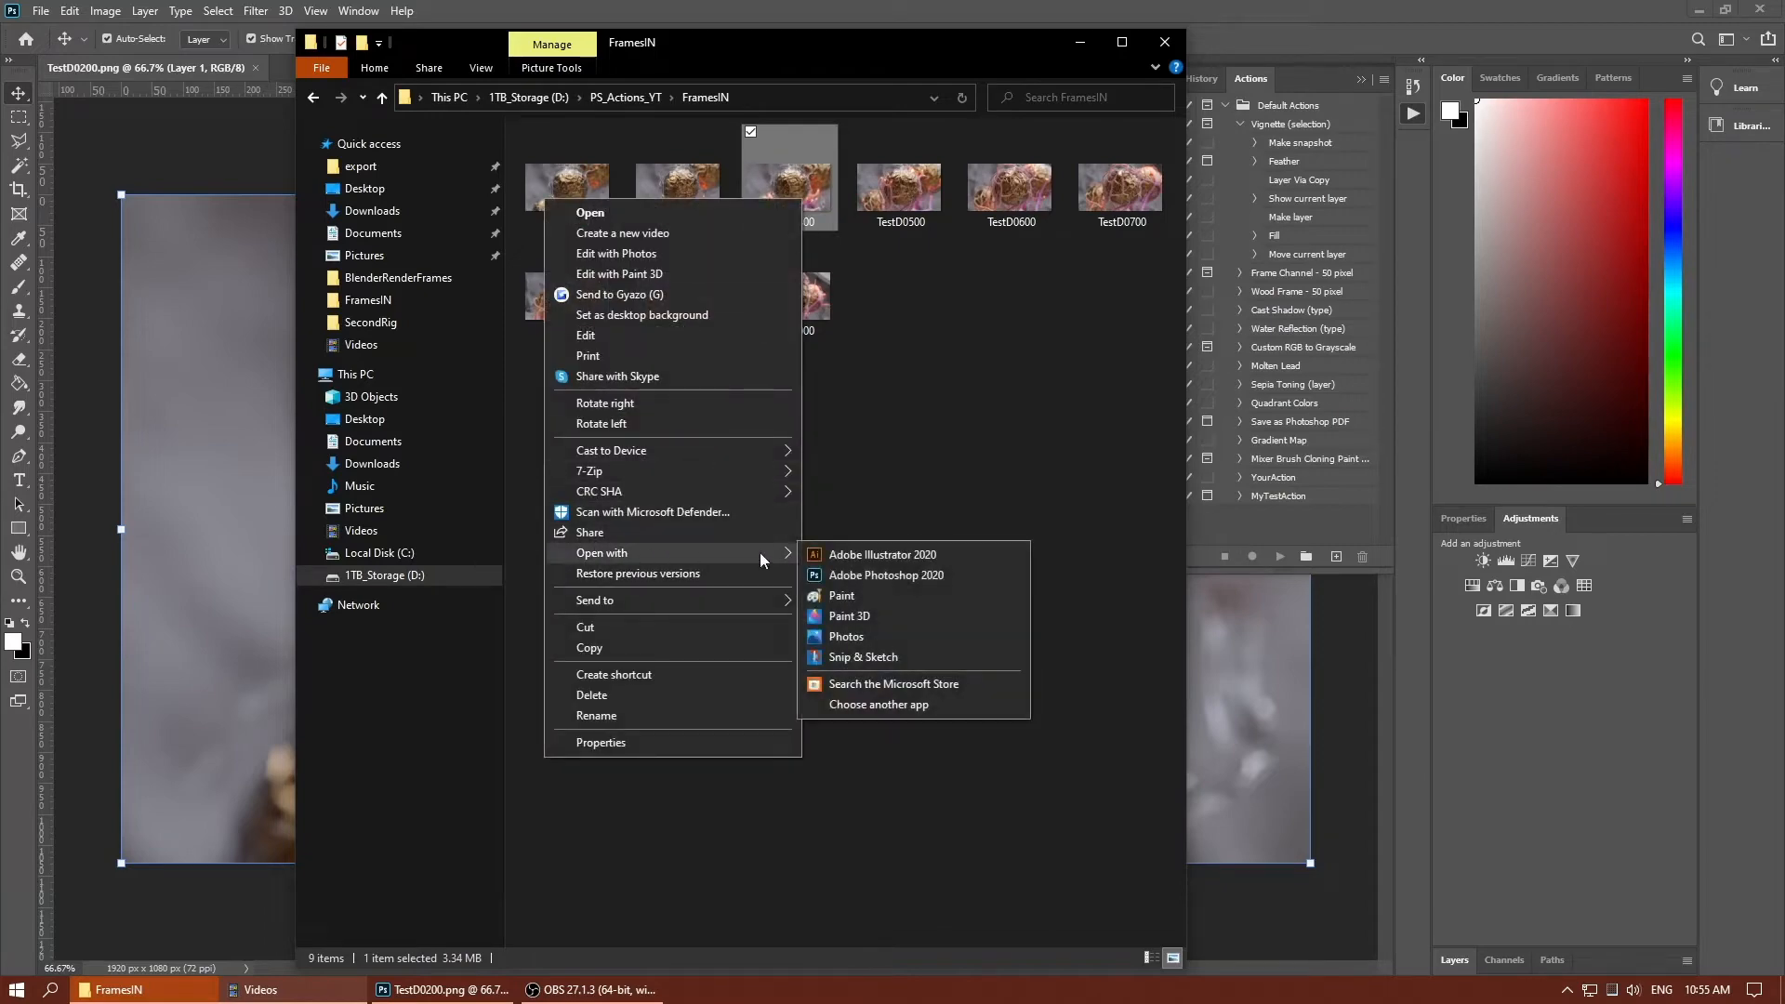
{"action": "left_click", "coordinate": [886, 575]}
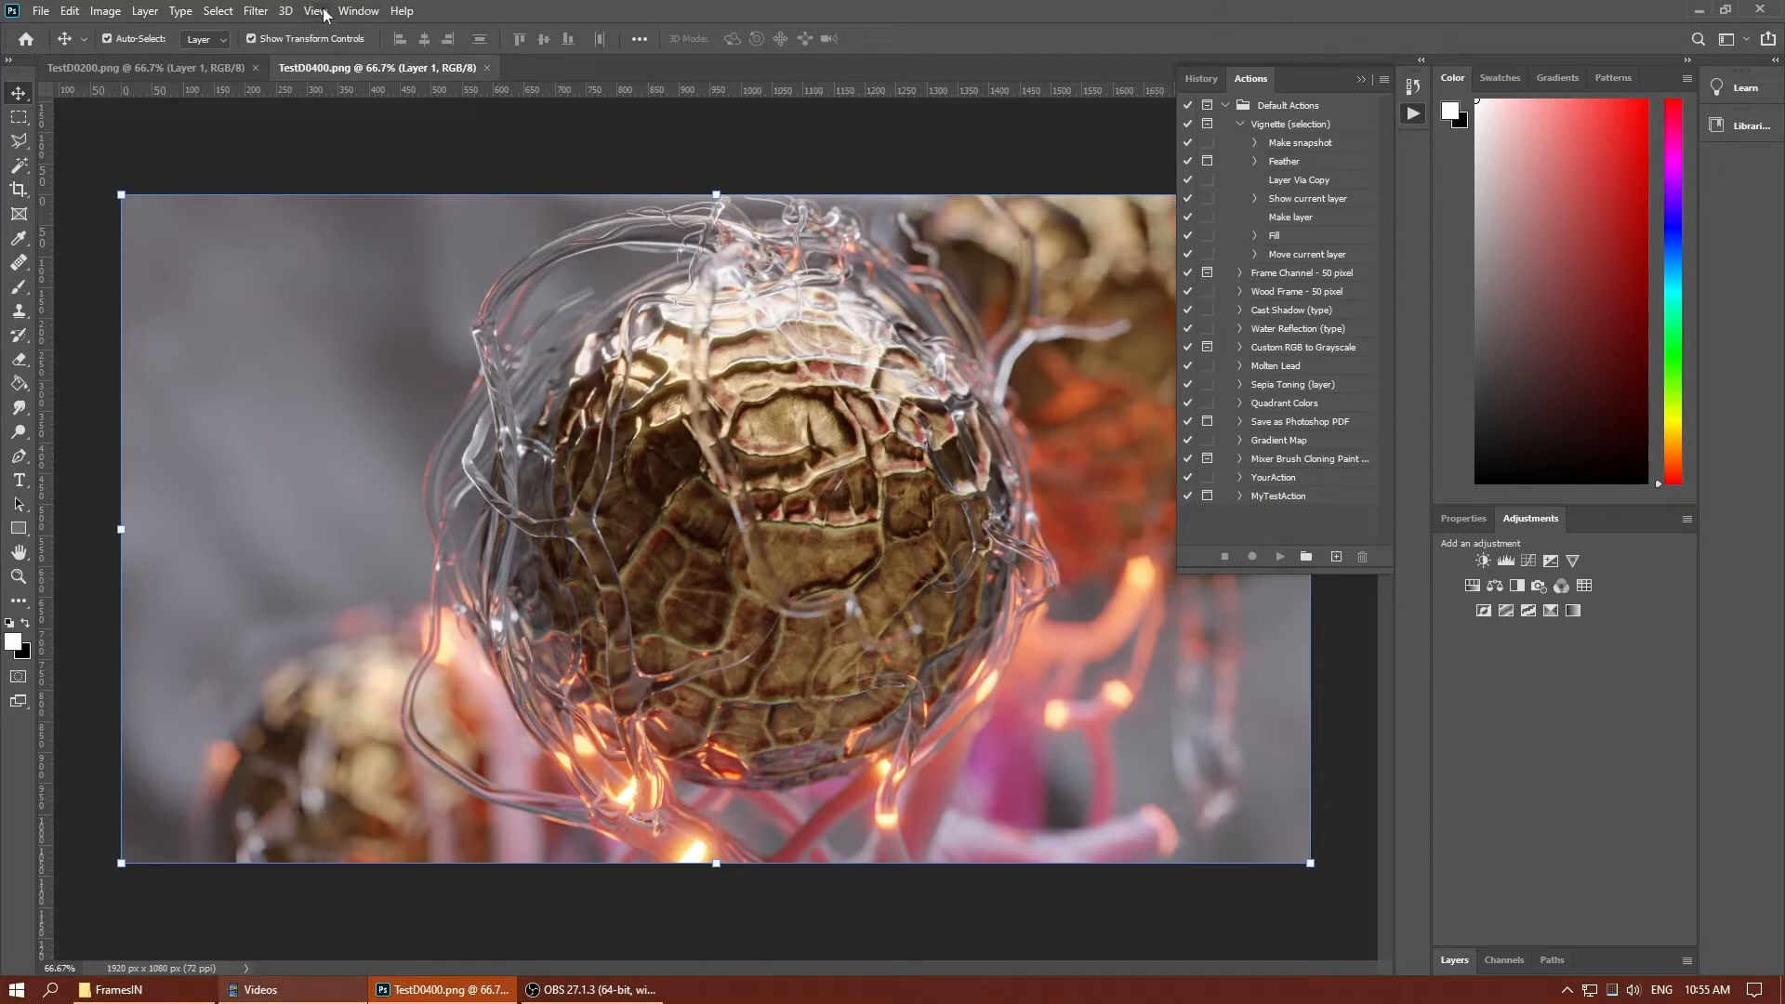
Create an action named NameAction in the Default Actions set and start recording it.
{"action": "left_click", "coordinate": [358, 11]}
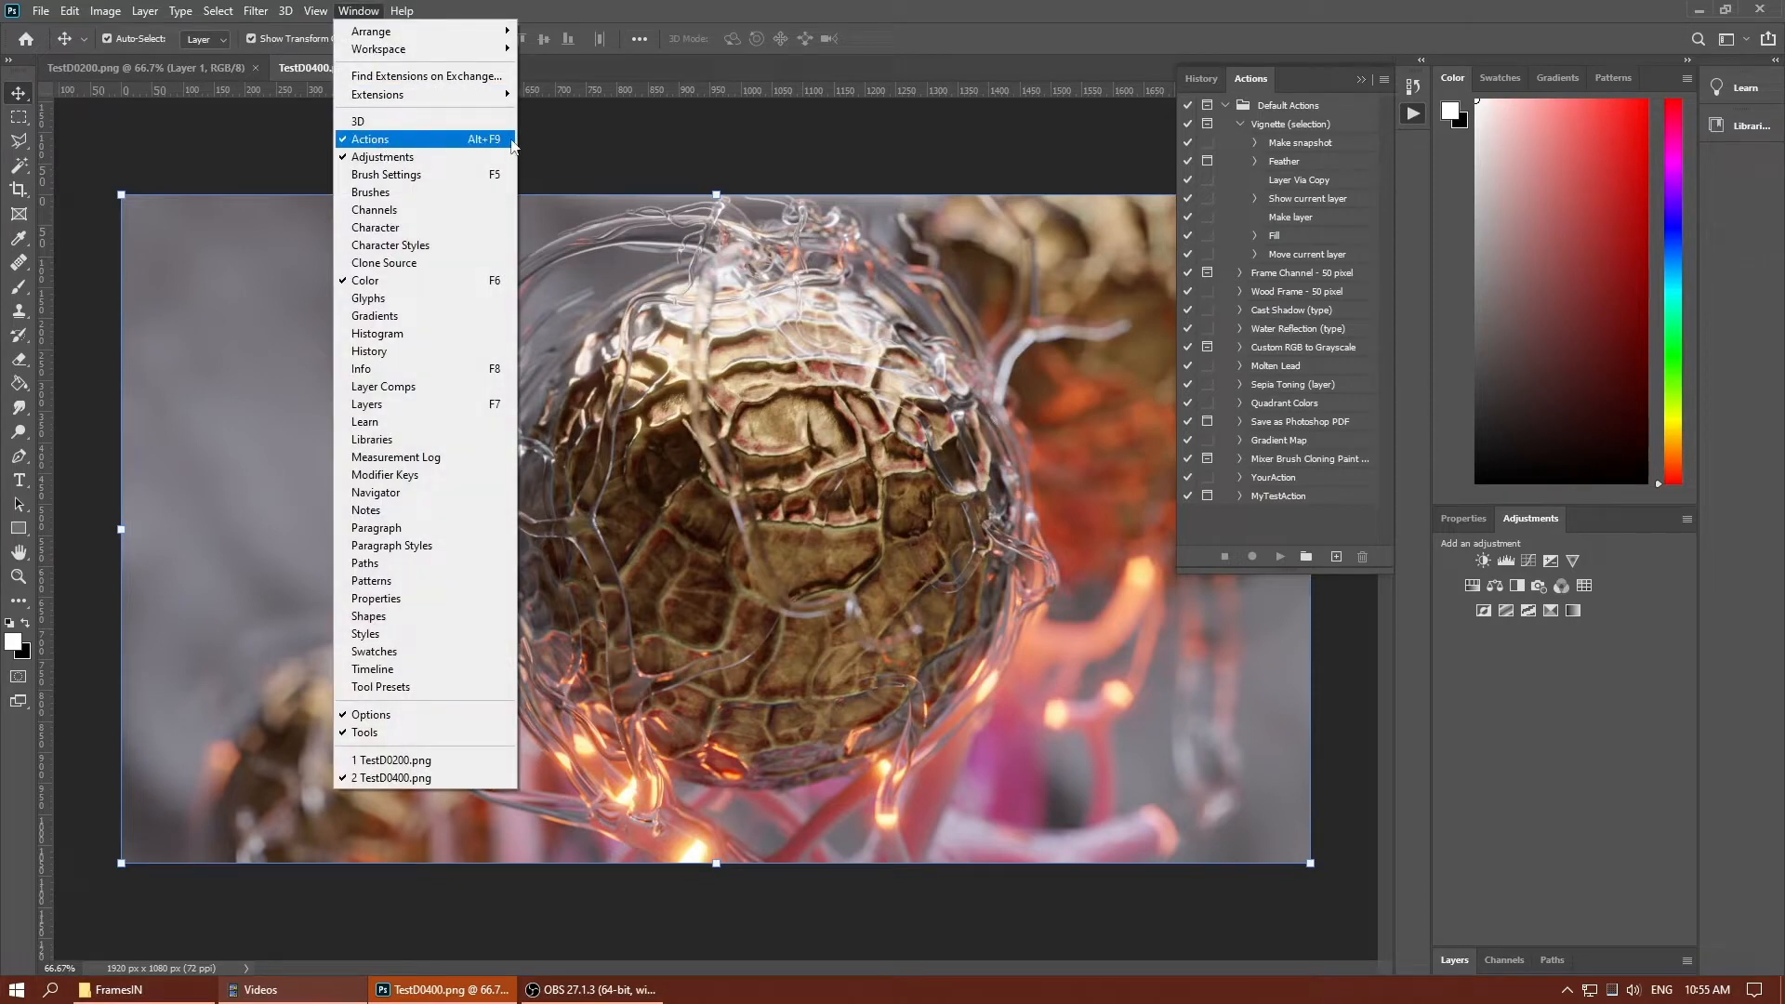
{"action": "left_click", "coordinate": [470, 139]}
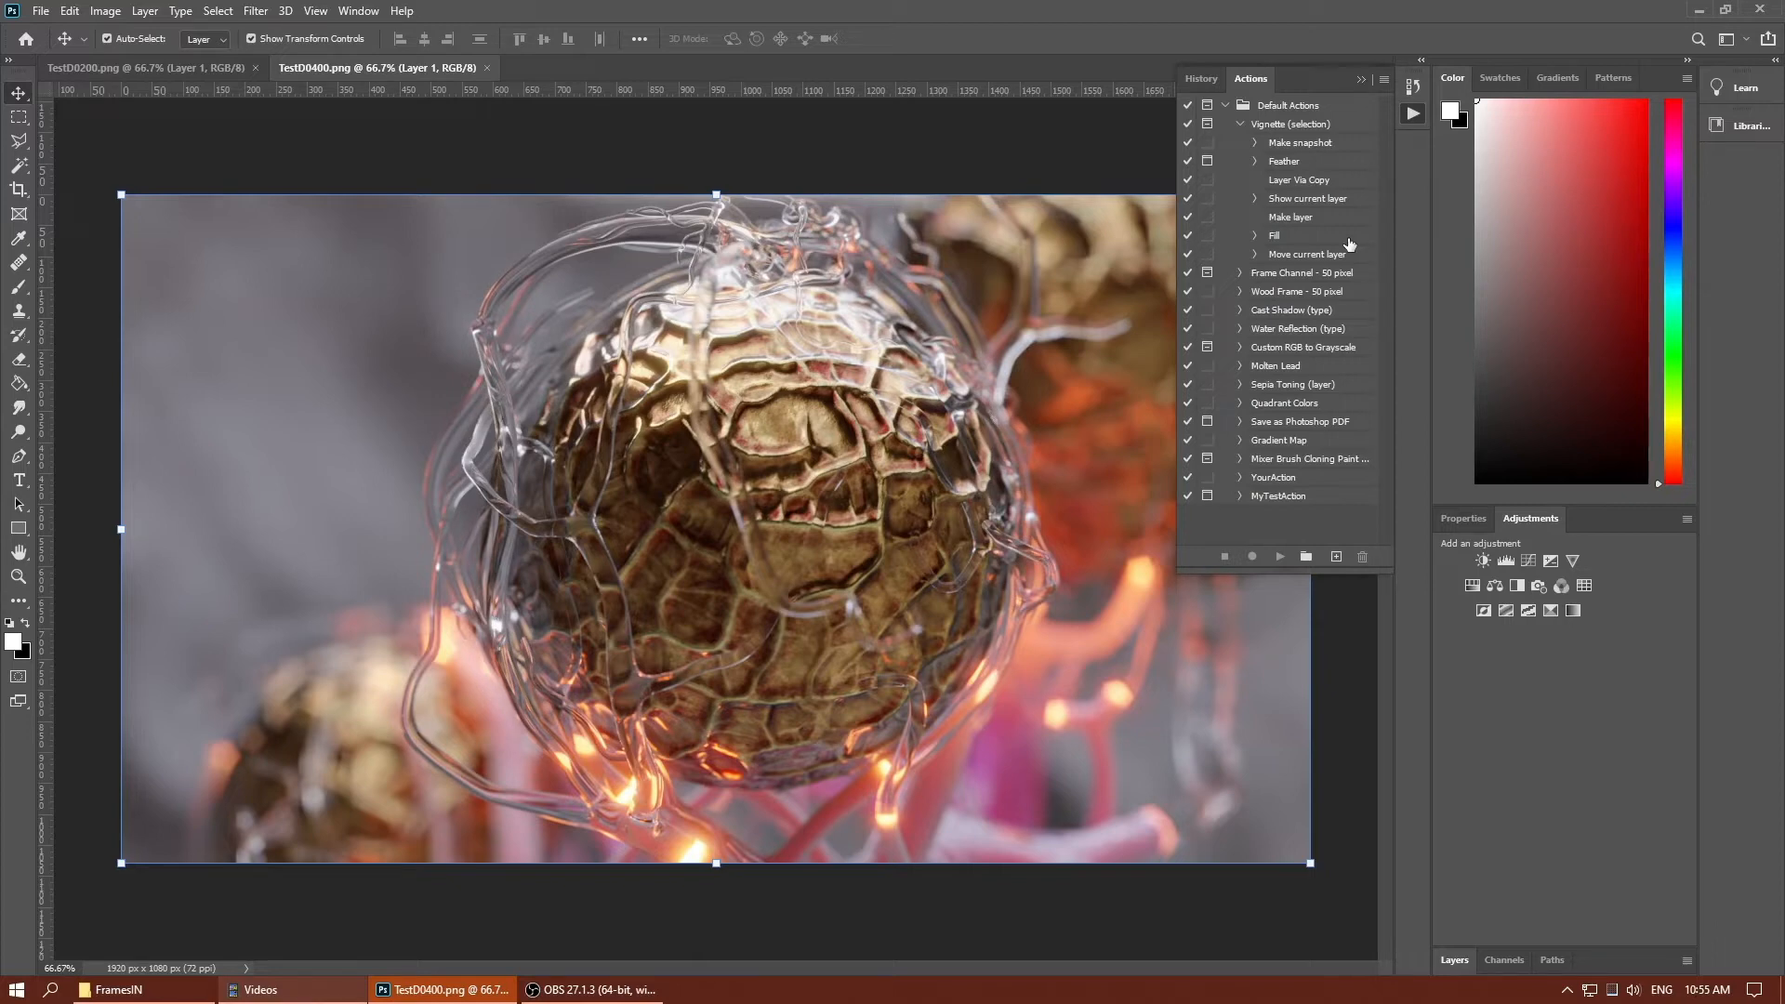
{"action": "left_click", "coordinate": [1336, 558]}
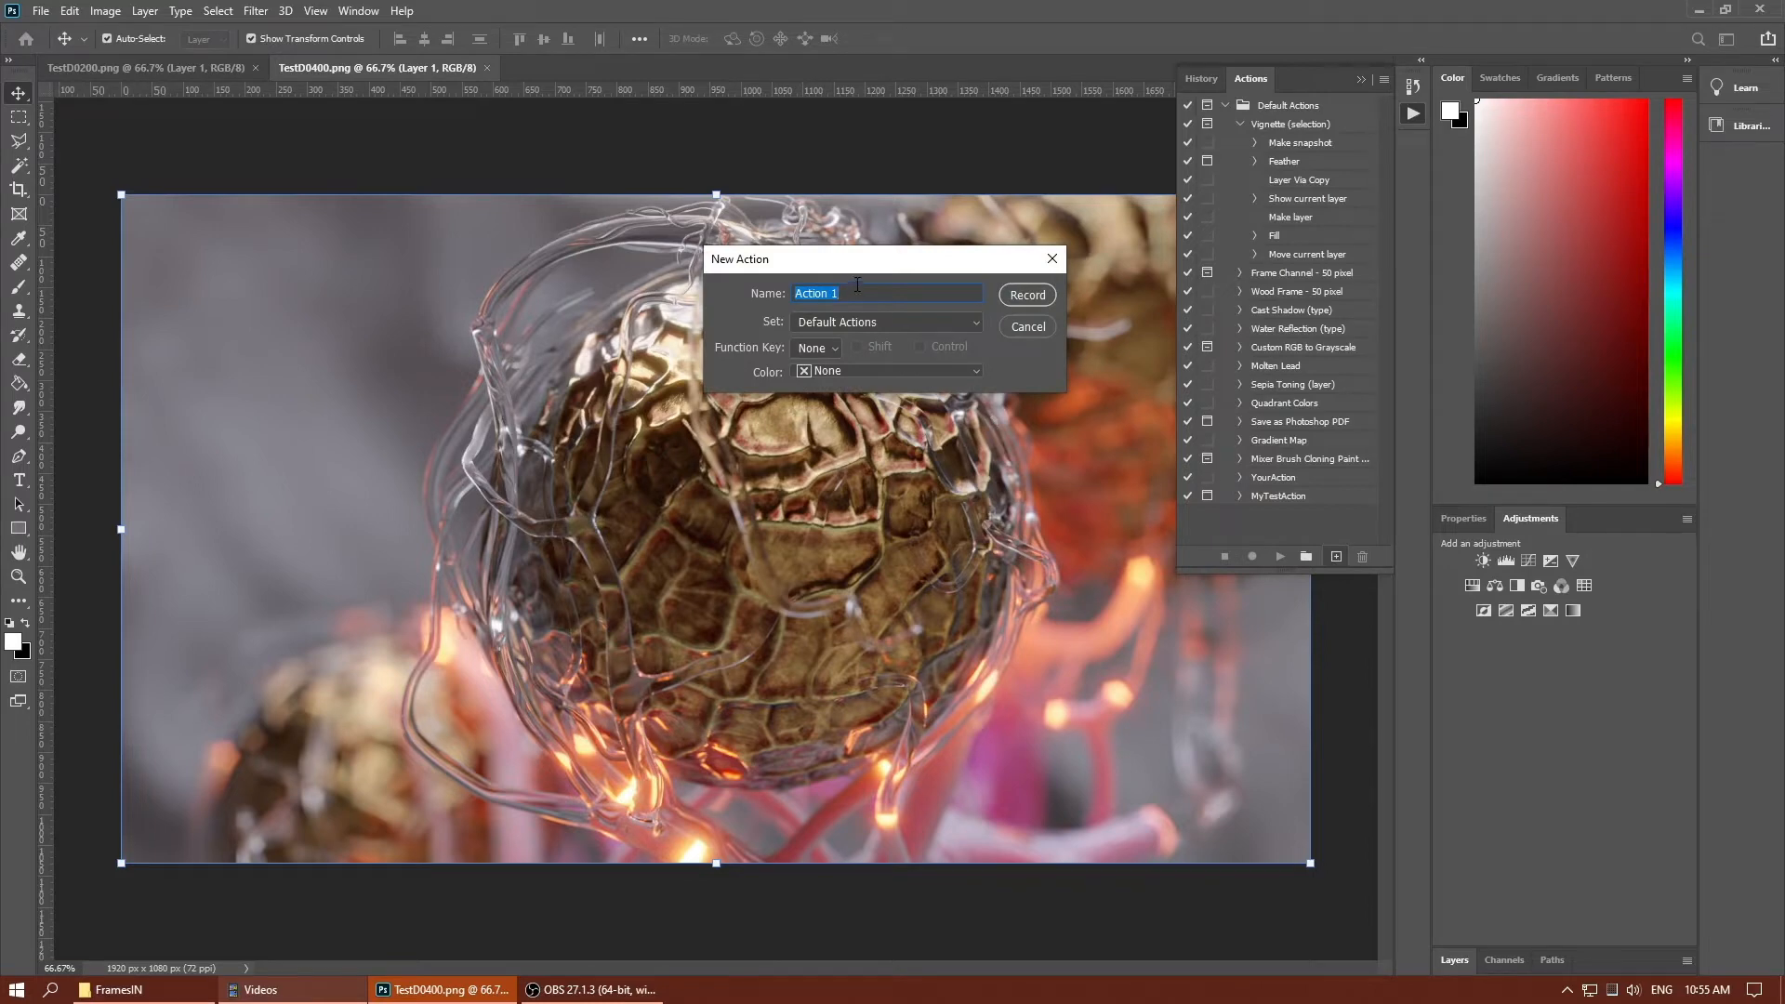
{"action": "type", "text": "NameAction"}
{"action": "left_click", "coordinate": [1019, 295]}
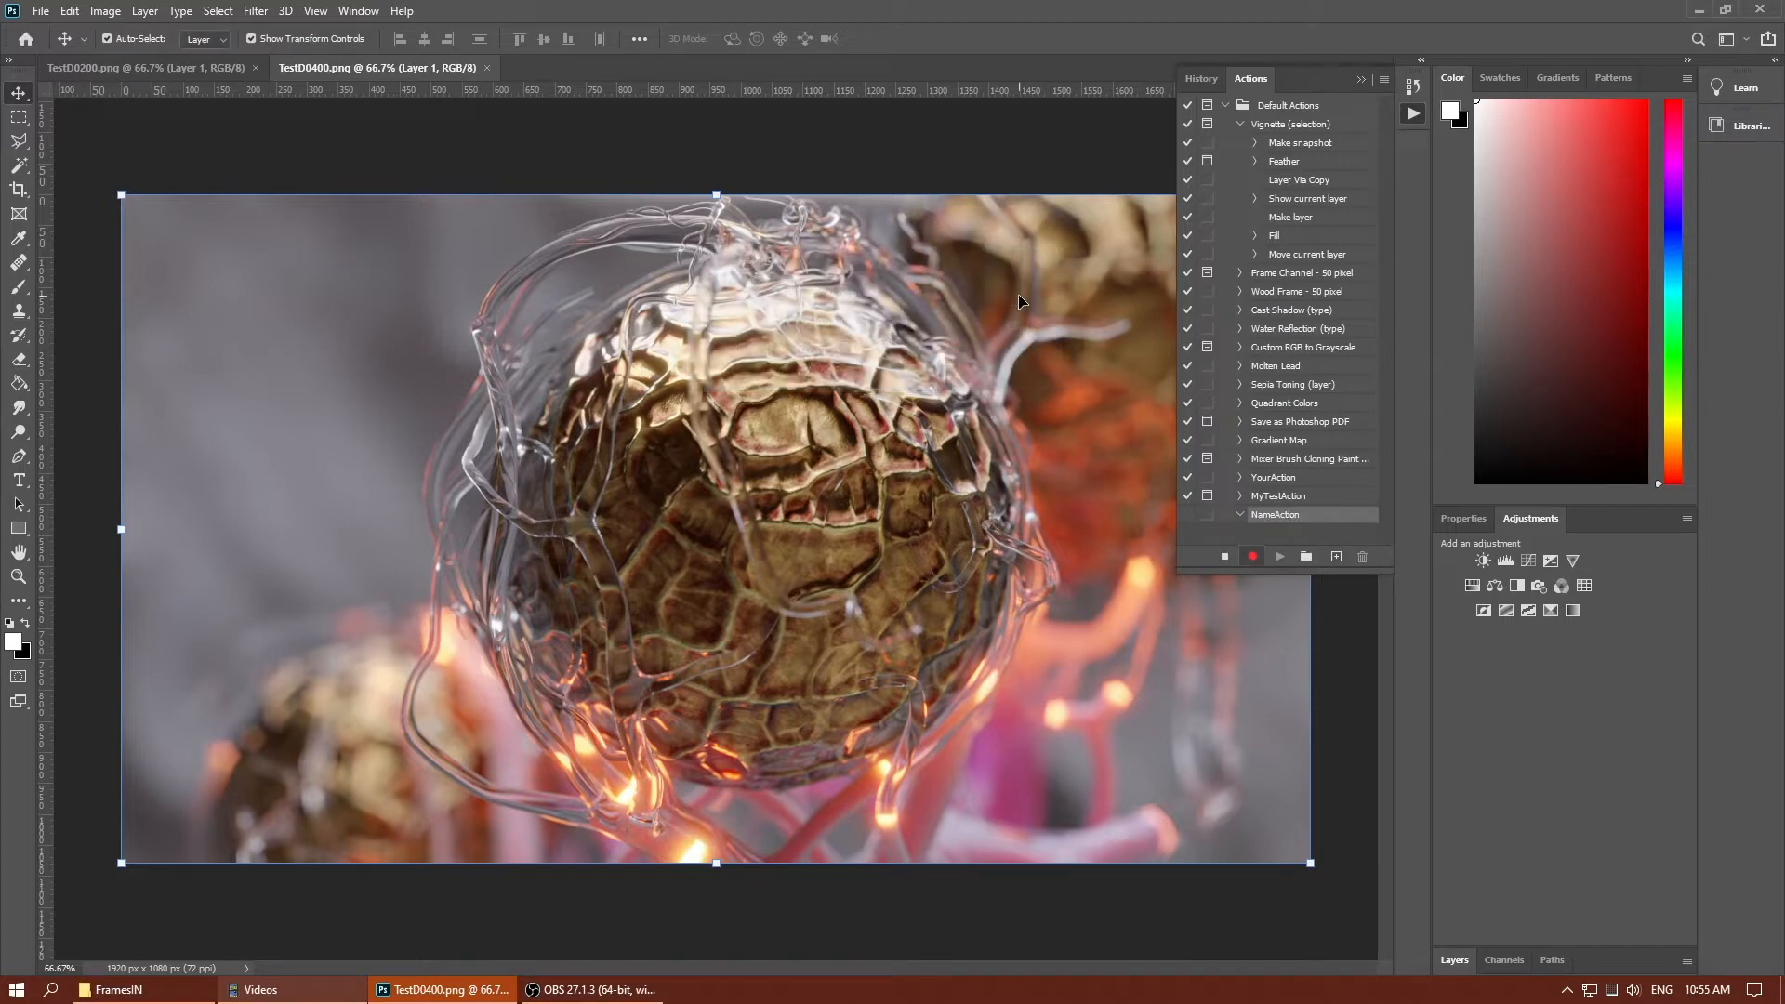
Apply the Camera Raw filter with Temperature -12, Exposure -0.15, Contrast +5, Whites +7 and Shadows -37.
{"action": "left_click", "coordinate": [255, 11]}
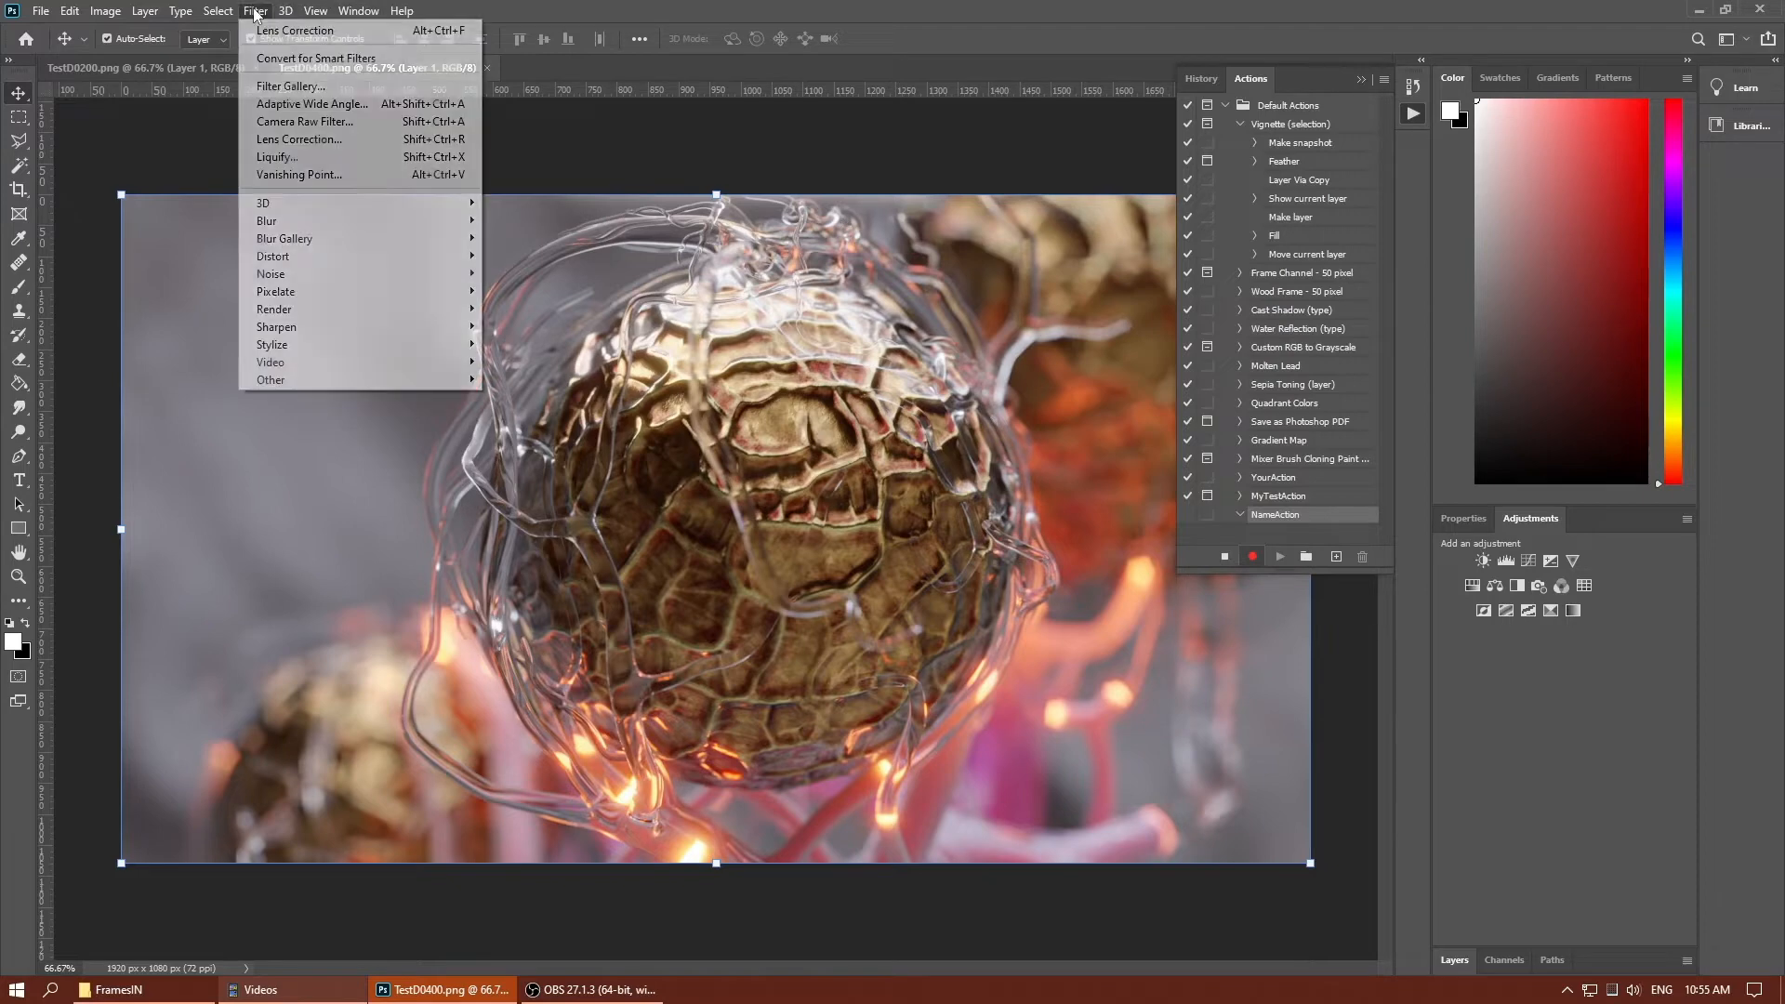
{"action": "left_click", "coordinate": [350, 124]}
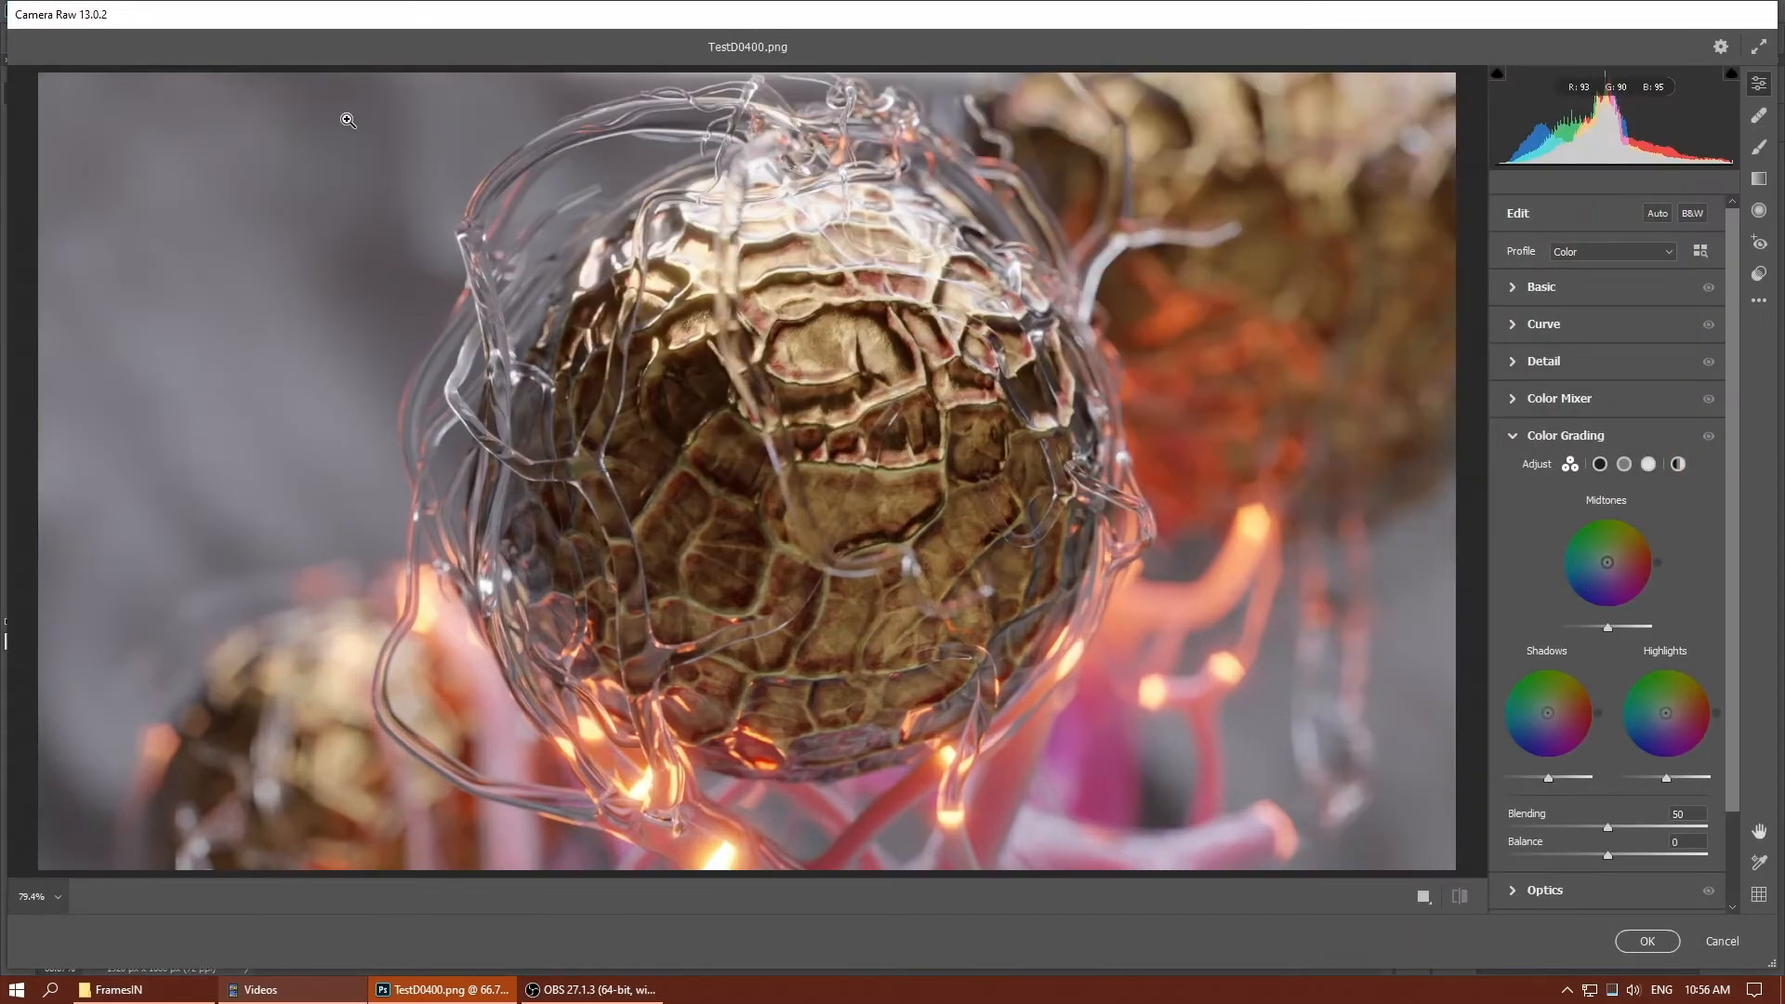
{"action": "left_click", "coordinate": [1515, 283]}
{"action": "mouse_move", "coordinate": [1615, 363]}
{"action": "left_mouse_down"}
{"action": "mouse_move", "coordinate": [1649, 357]}
{"action": "mouse_move", "coordinate": [1603, 359]}
{"action": "left_mouse_up"}
{"action": "left_click", "coordinate": [1614, 433]}
{"action": "mouse_move", "coordinate": [1614, 434]}
{"action": "left_mouse_down"}
{"action": "mouse_move", "coordinate": [1636, 434]}
{"action": "mouse_move", "coordinate": [1613, 435]}
{"action": "left_mouse_up"}
{"action": "left_click", "coordinate": [1610, 461]}
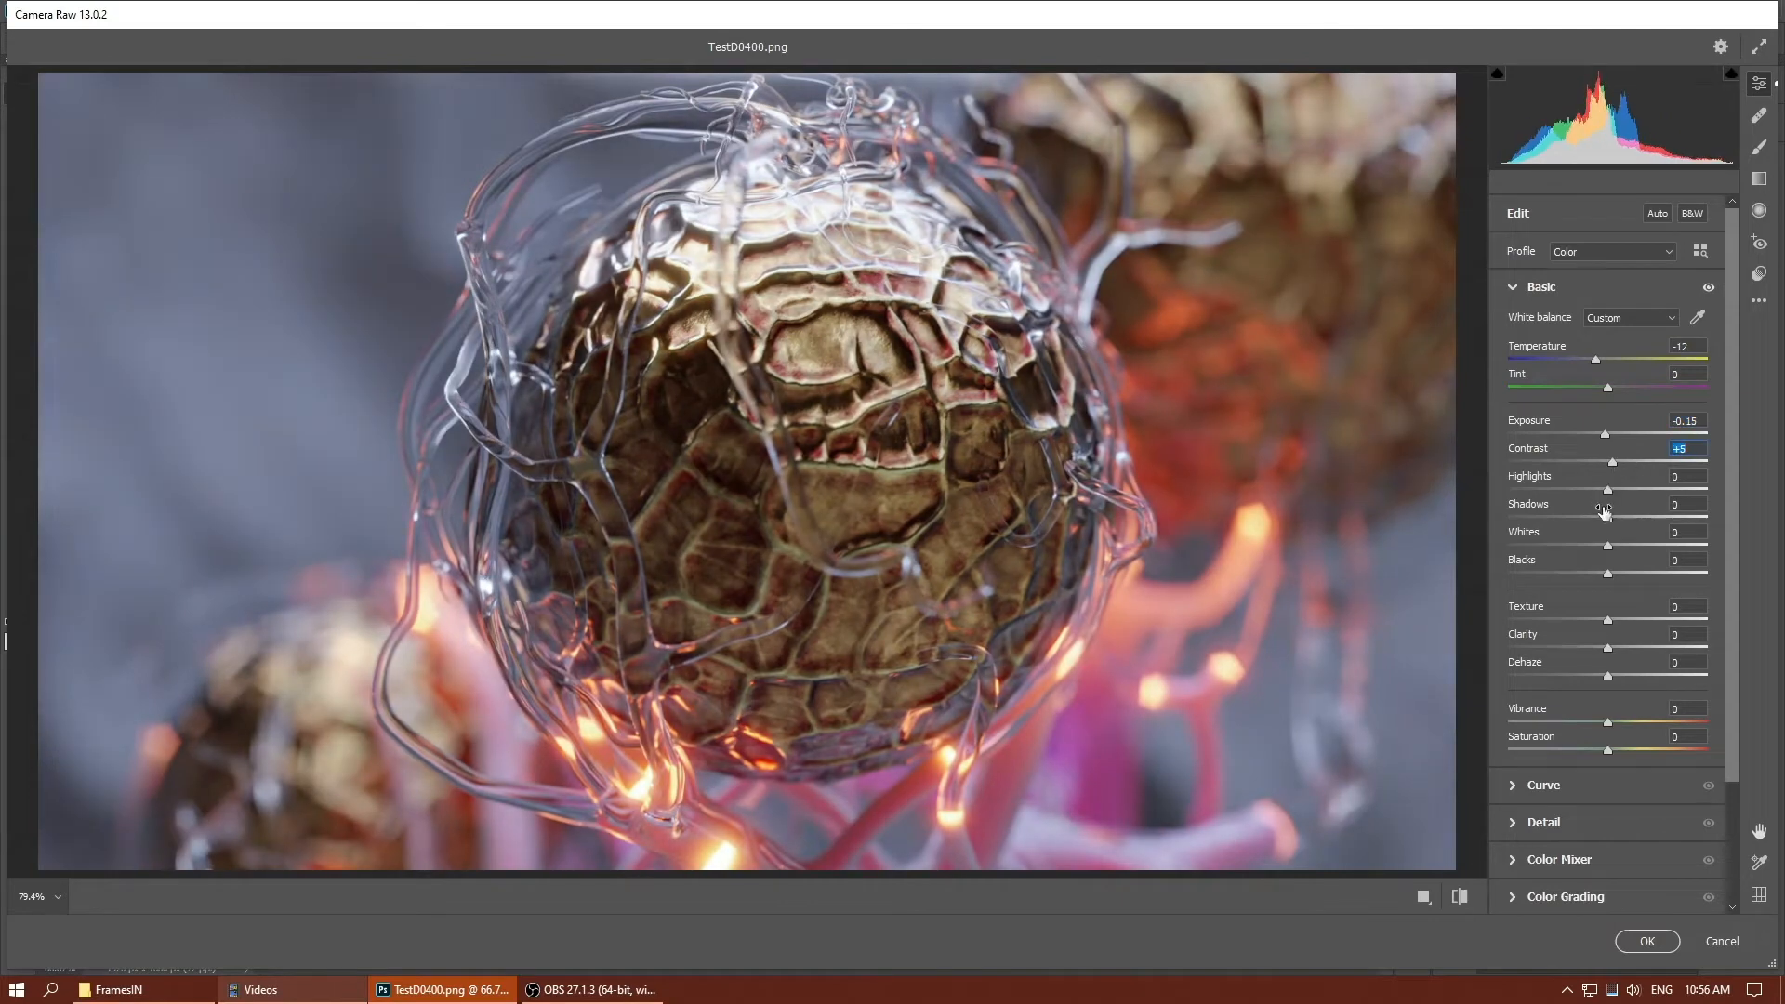
{"action": "left_click", "coordinate": [1614, 543]}
{"action": "left_click_drag", "start_coordinate": [1608, 517], "coordinate": [1570, 518]}
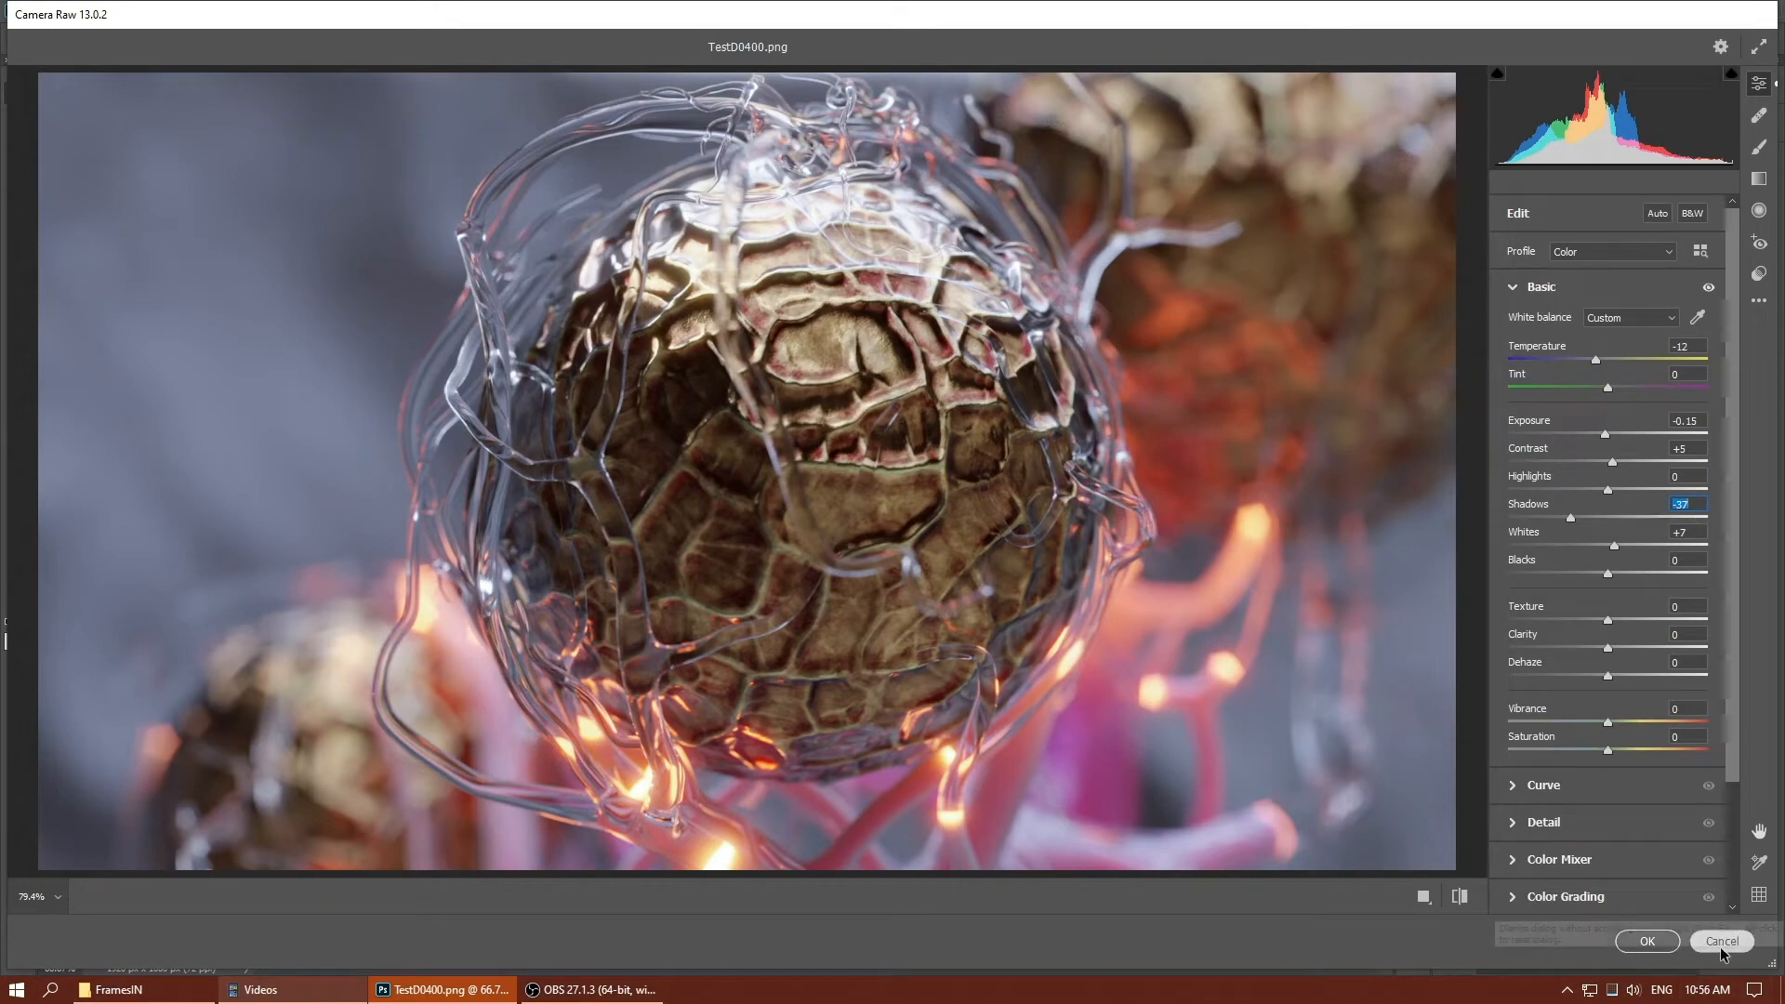
{"action": "left_click", "coordinate": [1648, 944]}
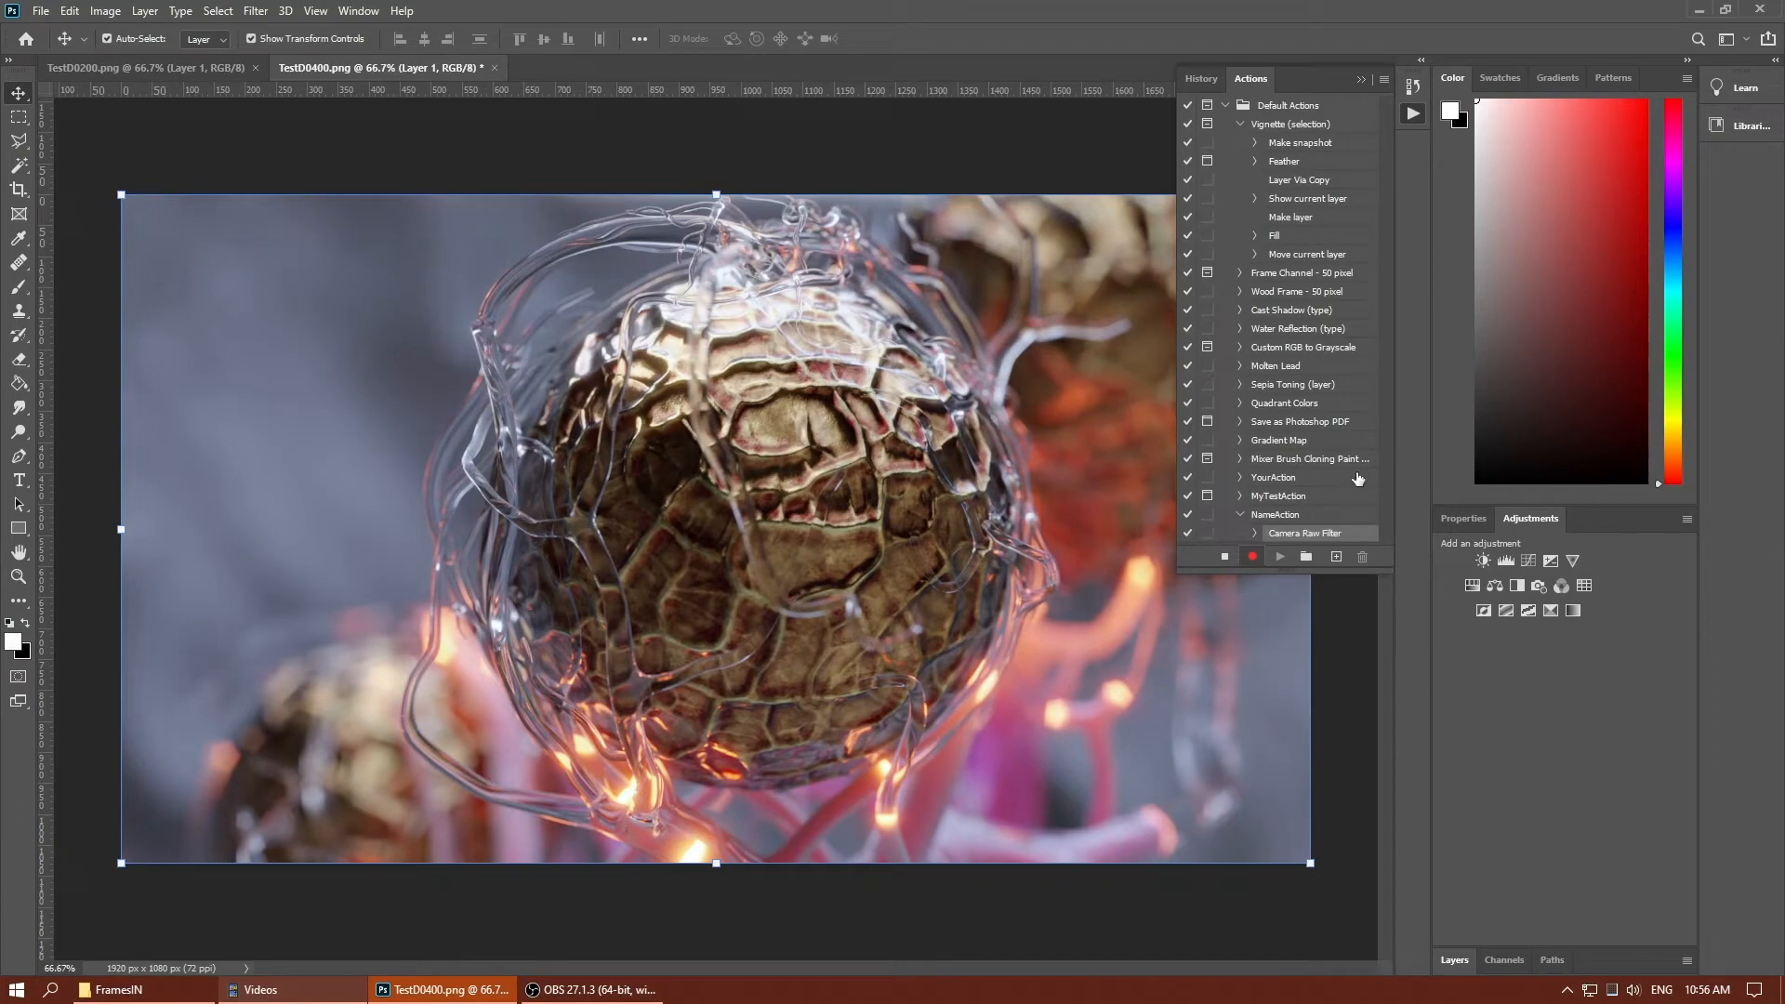
Start a custom Lens Correction with Red/Cyan Fringe at -77.78 and Blue/Yellow Fringe at +81.75.
{"action": "left_click", "coordinate": [255, 11]}
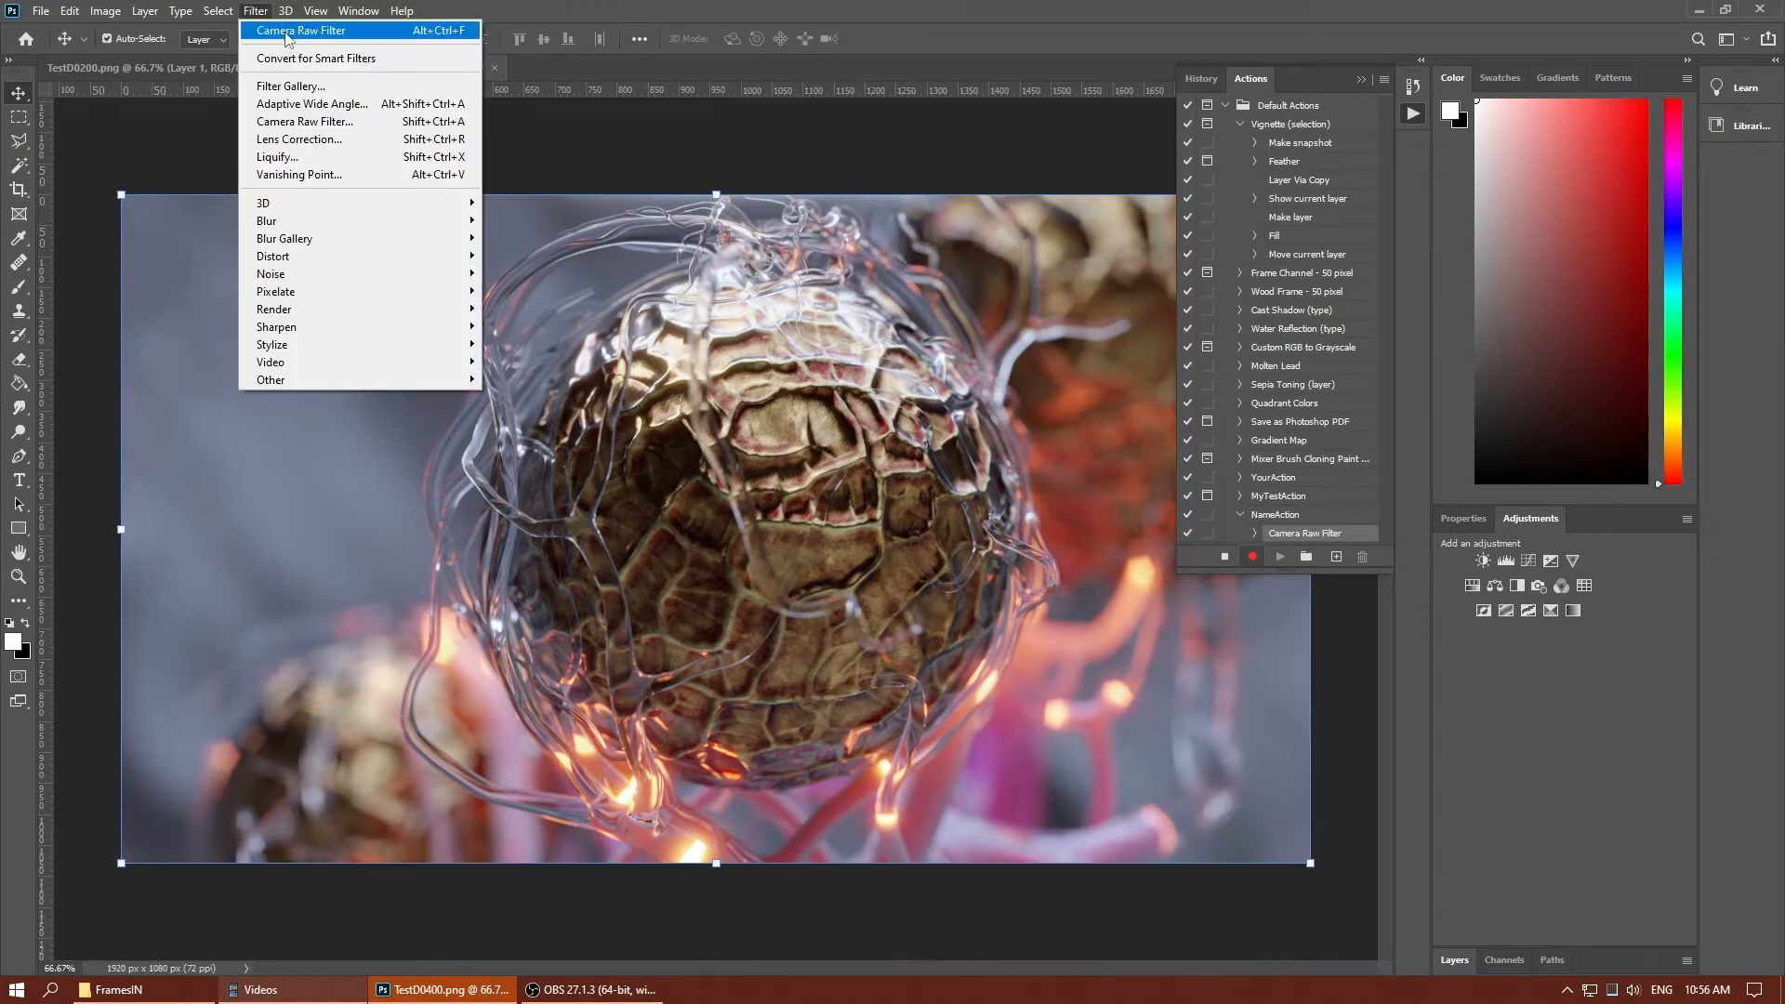
{"action": "left_click", "coordinate": [299, 139]}
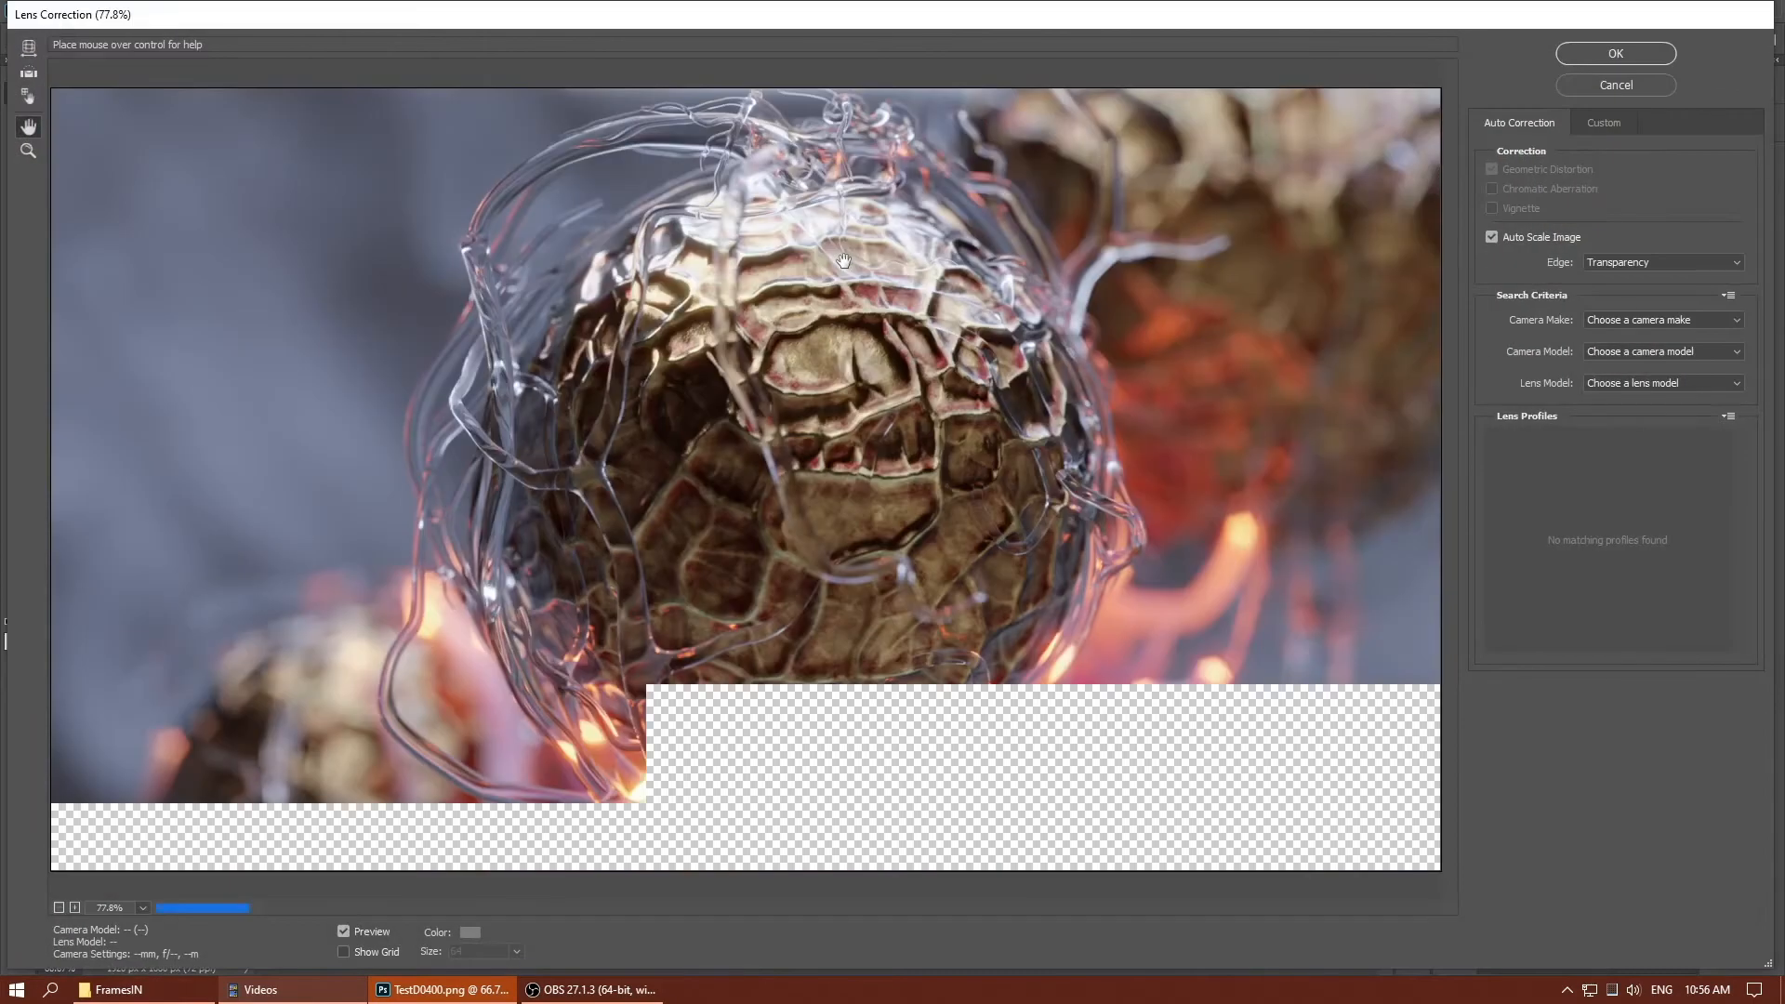
{"action": "left_click", "coordinate": [1593, 122]}
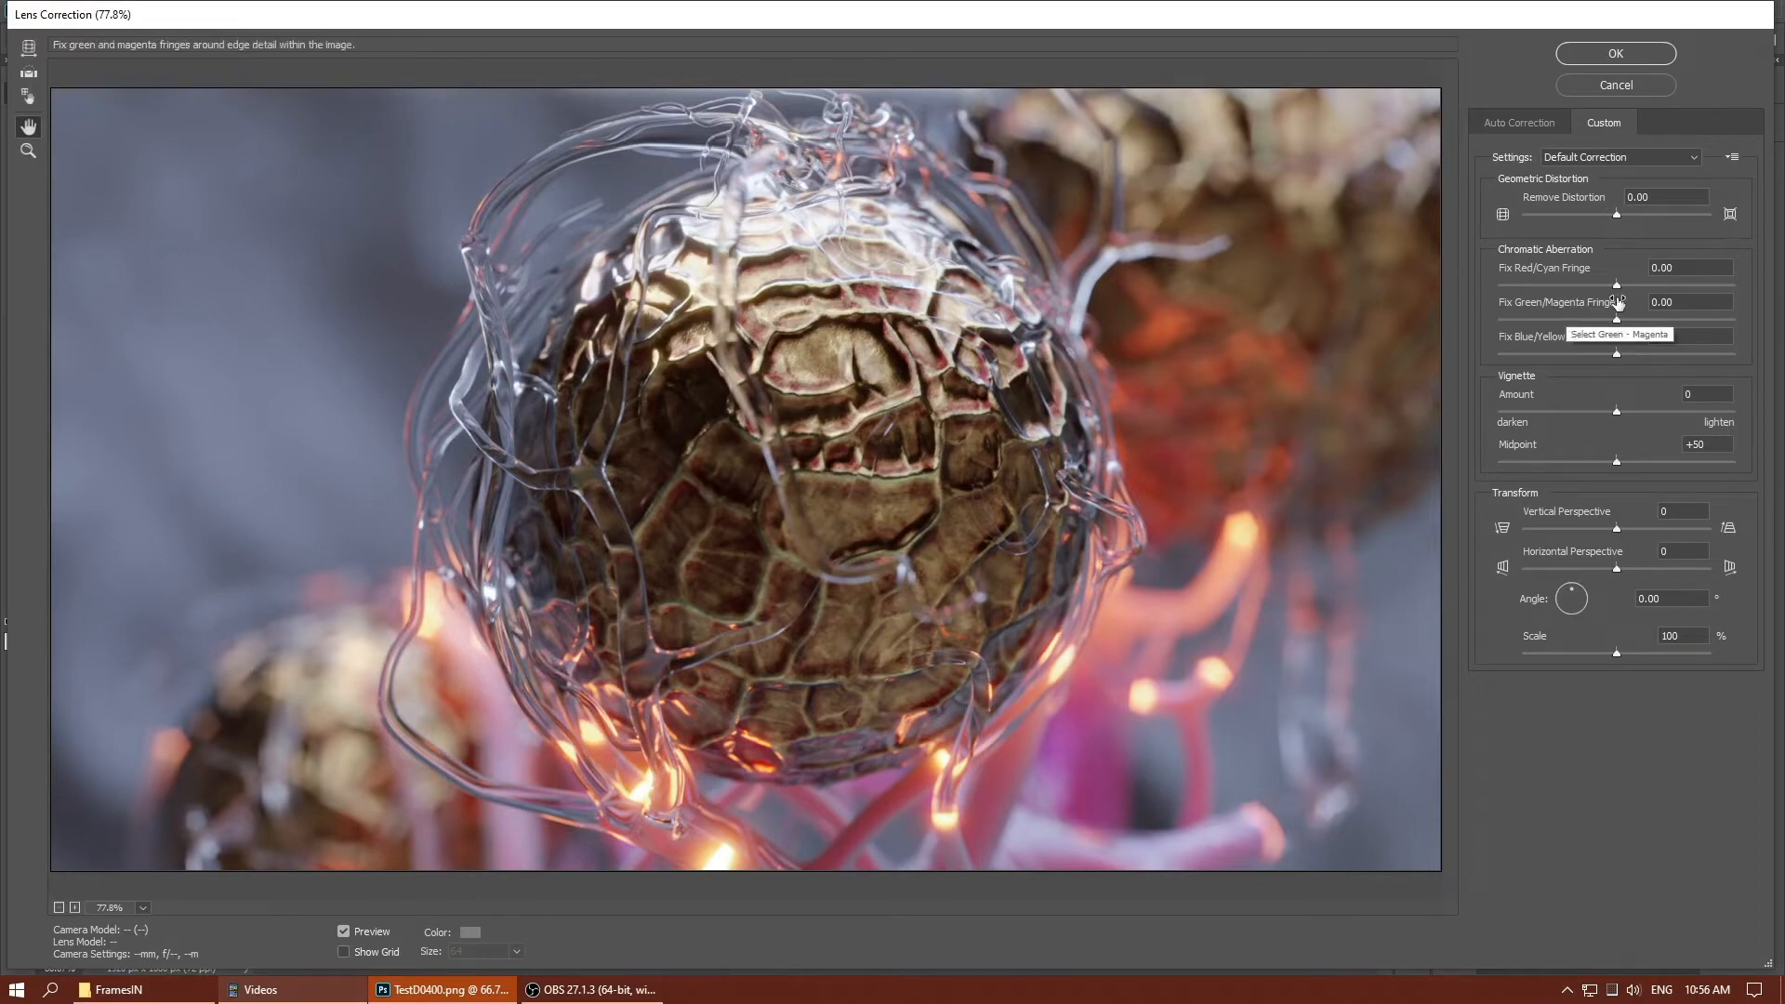
{"action": "left_click_drag", "start_coordinate": [1616, 284], "coordinate": [1525, 284]}
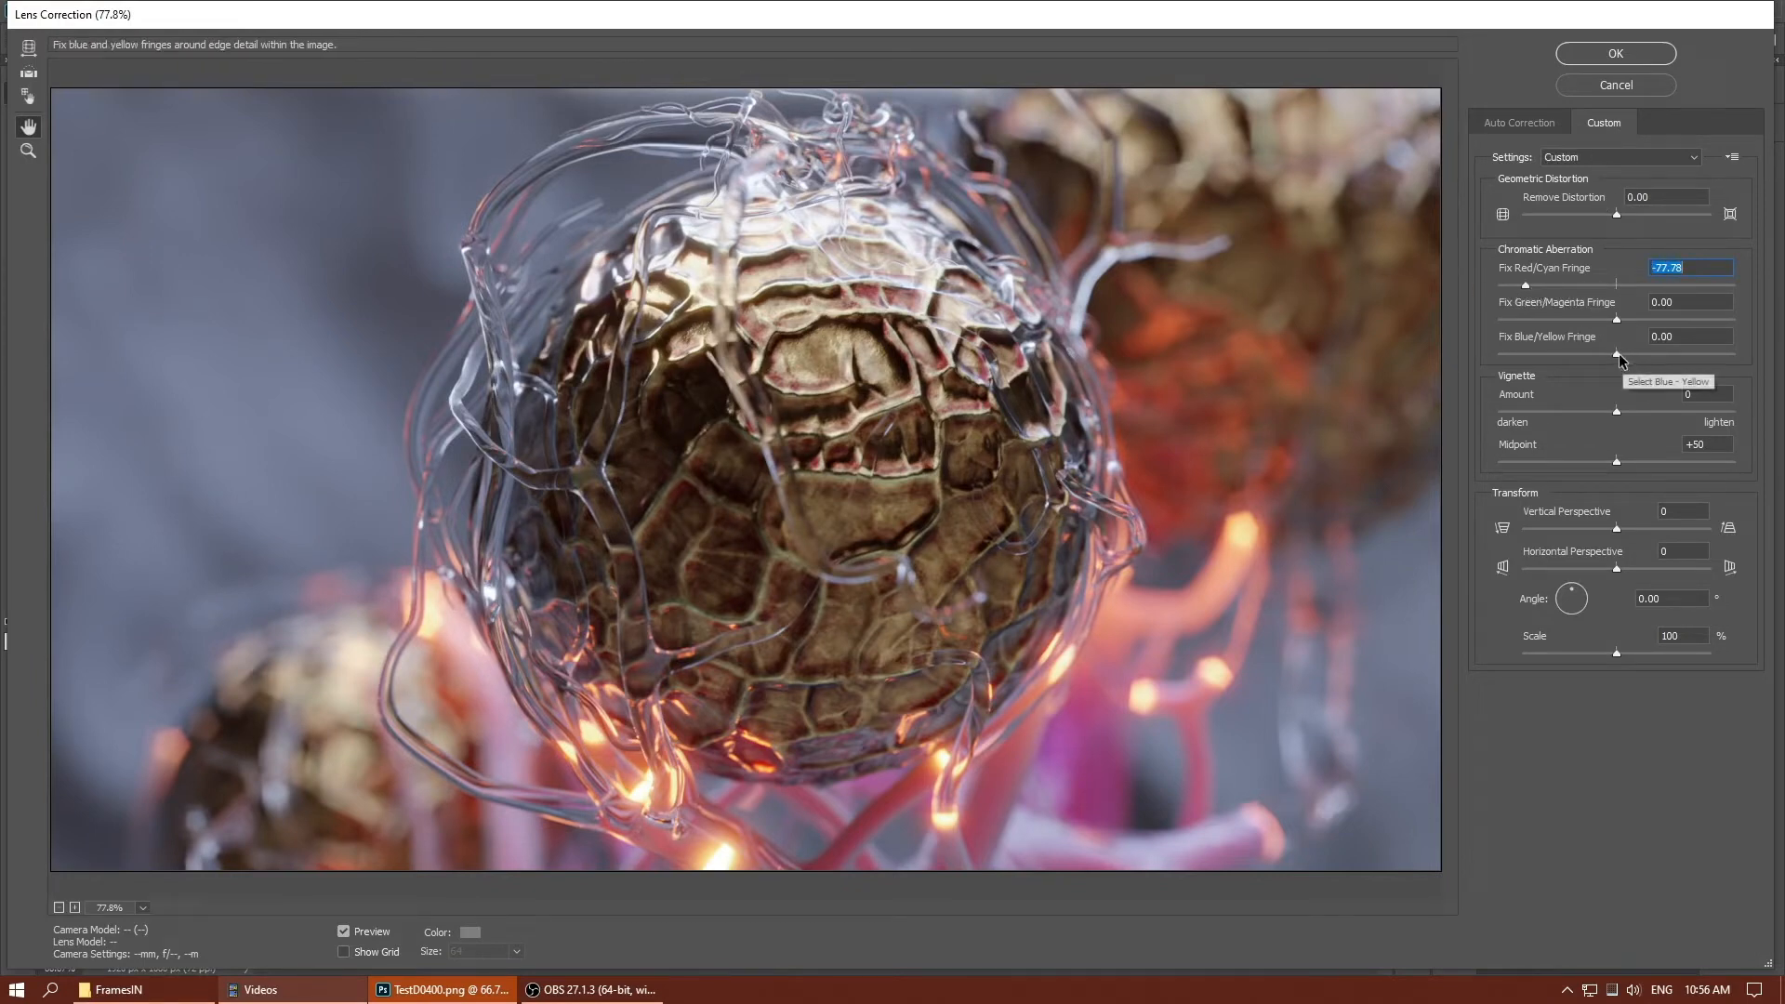
{"action": "left_click_drag", "start_coordinate": [1616, 353], "coordinate": [1709, 360]}
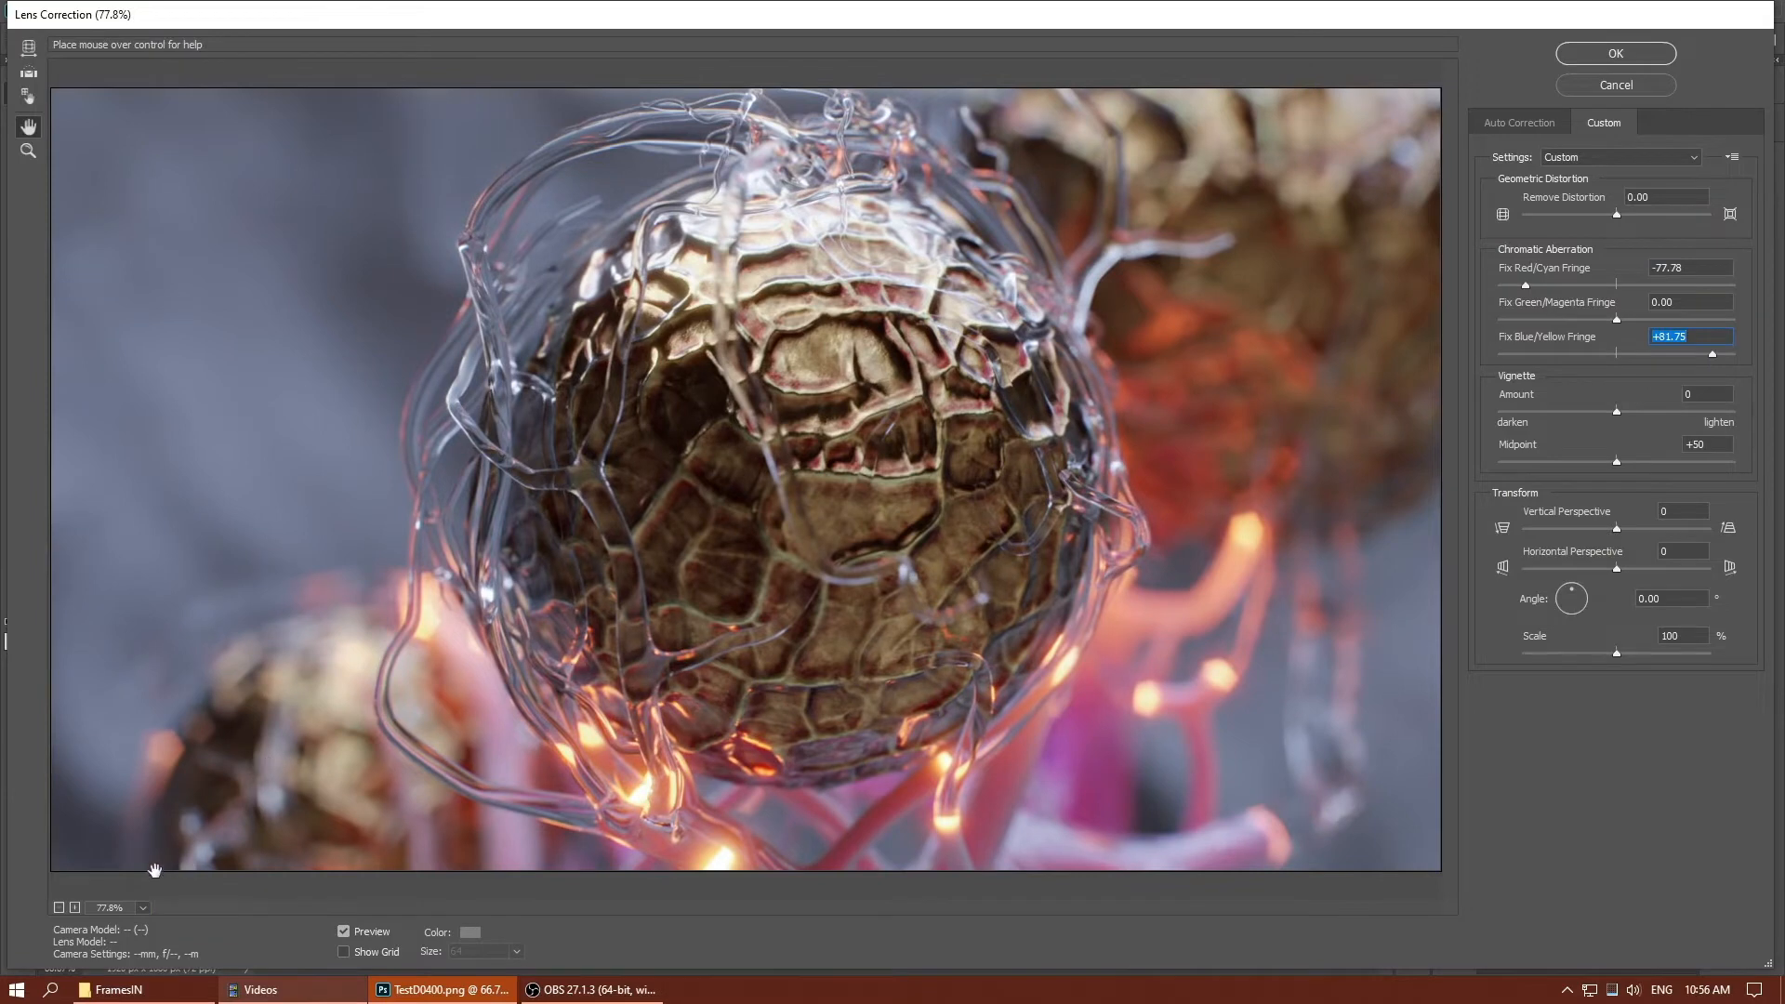
Examine the fringe effect at 400% zoom in several image areas, comparing the corrected preview with the original.
{"action": "left_click", "coordinate": [144, 910]}
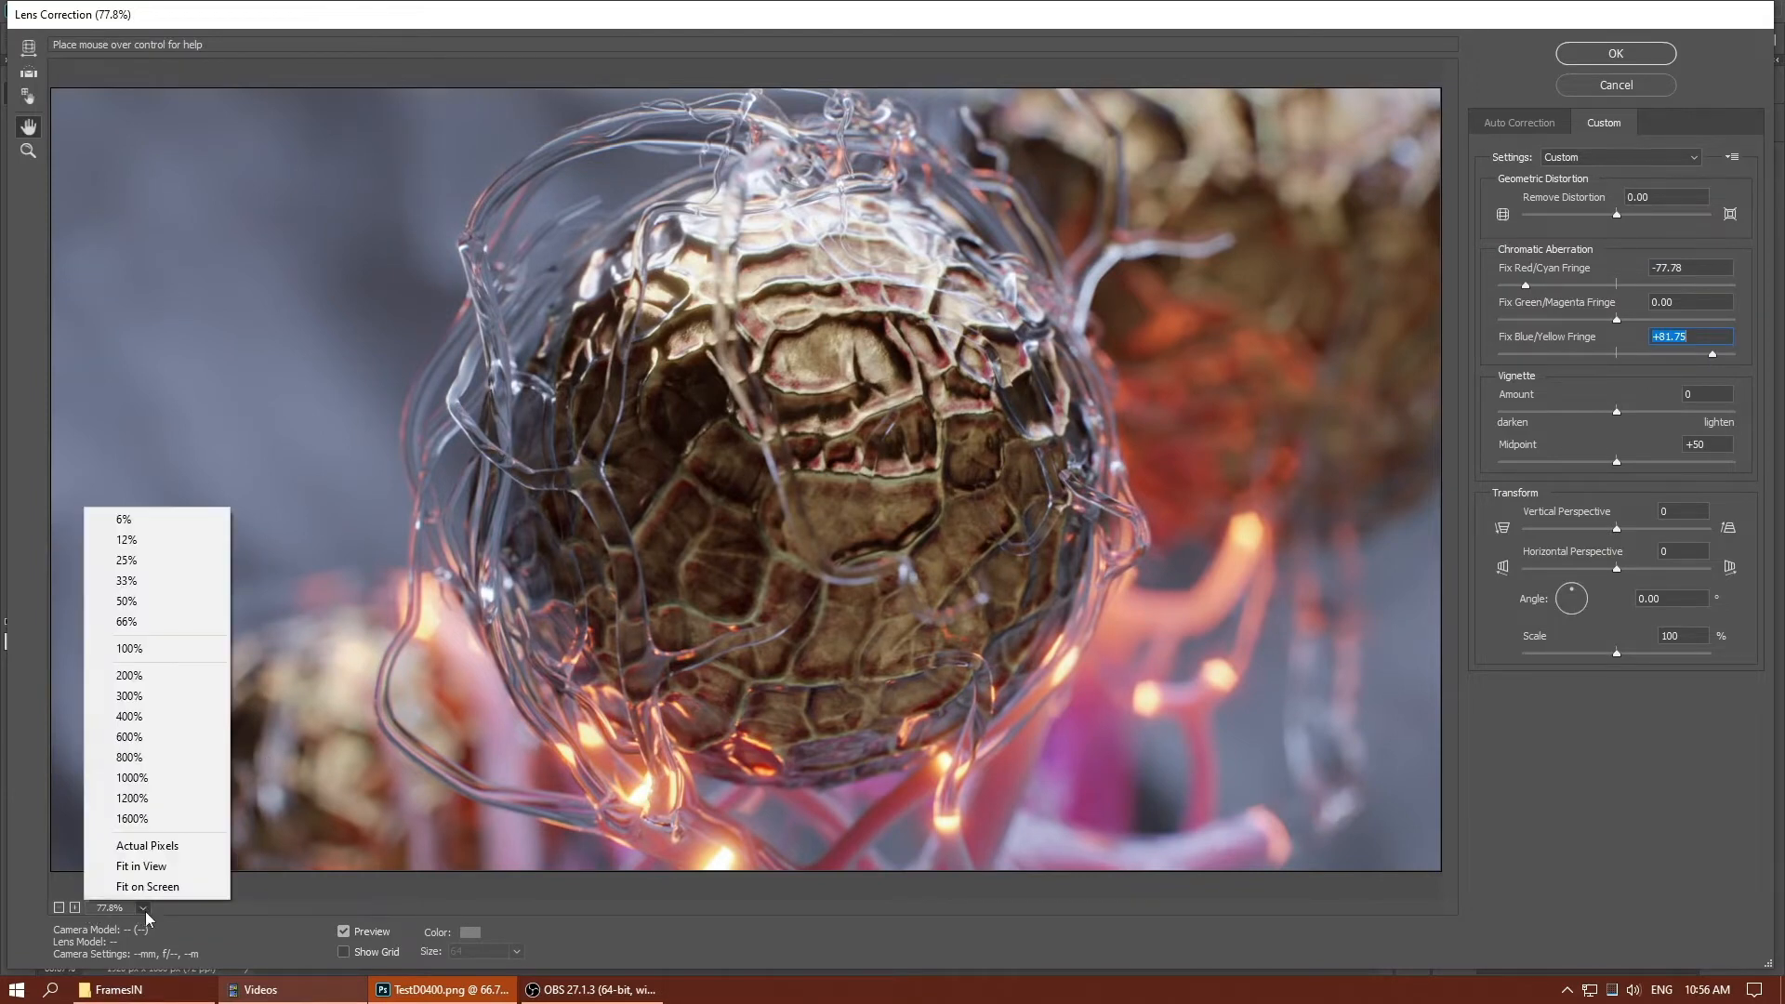
{"action": "left_click", "coordinate": [129, 716]}
{"action": "left_click_drag", "start_coordinate": [732, 362], "coordinate": [482, 448]}
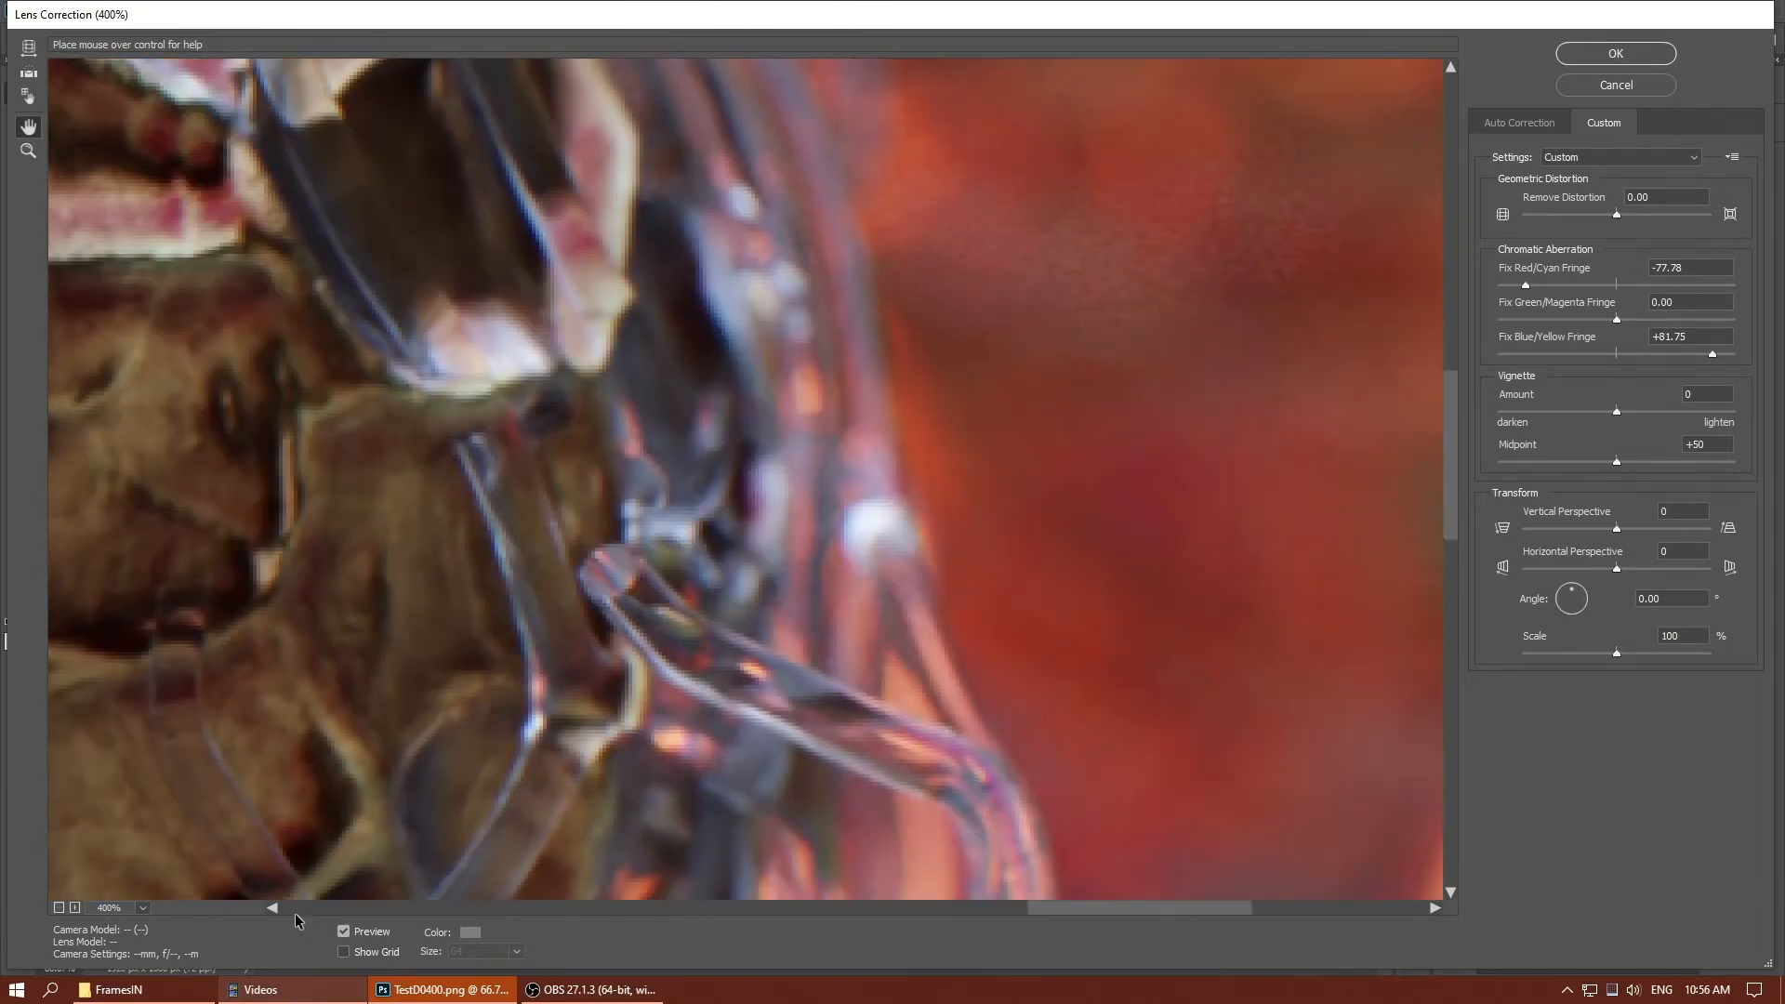
{"action": "left_click", "coordinate": [343, 932]}
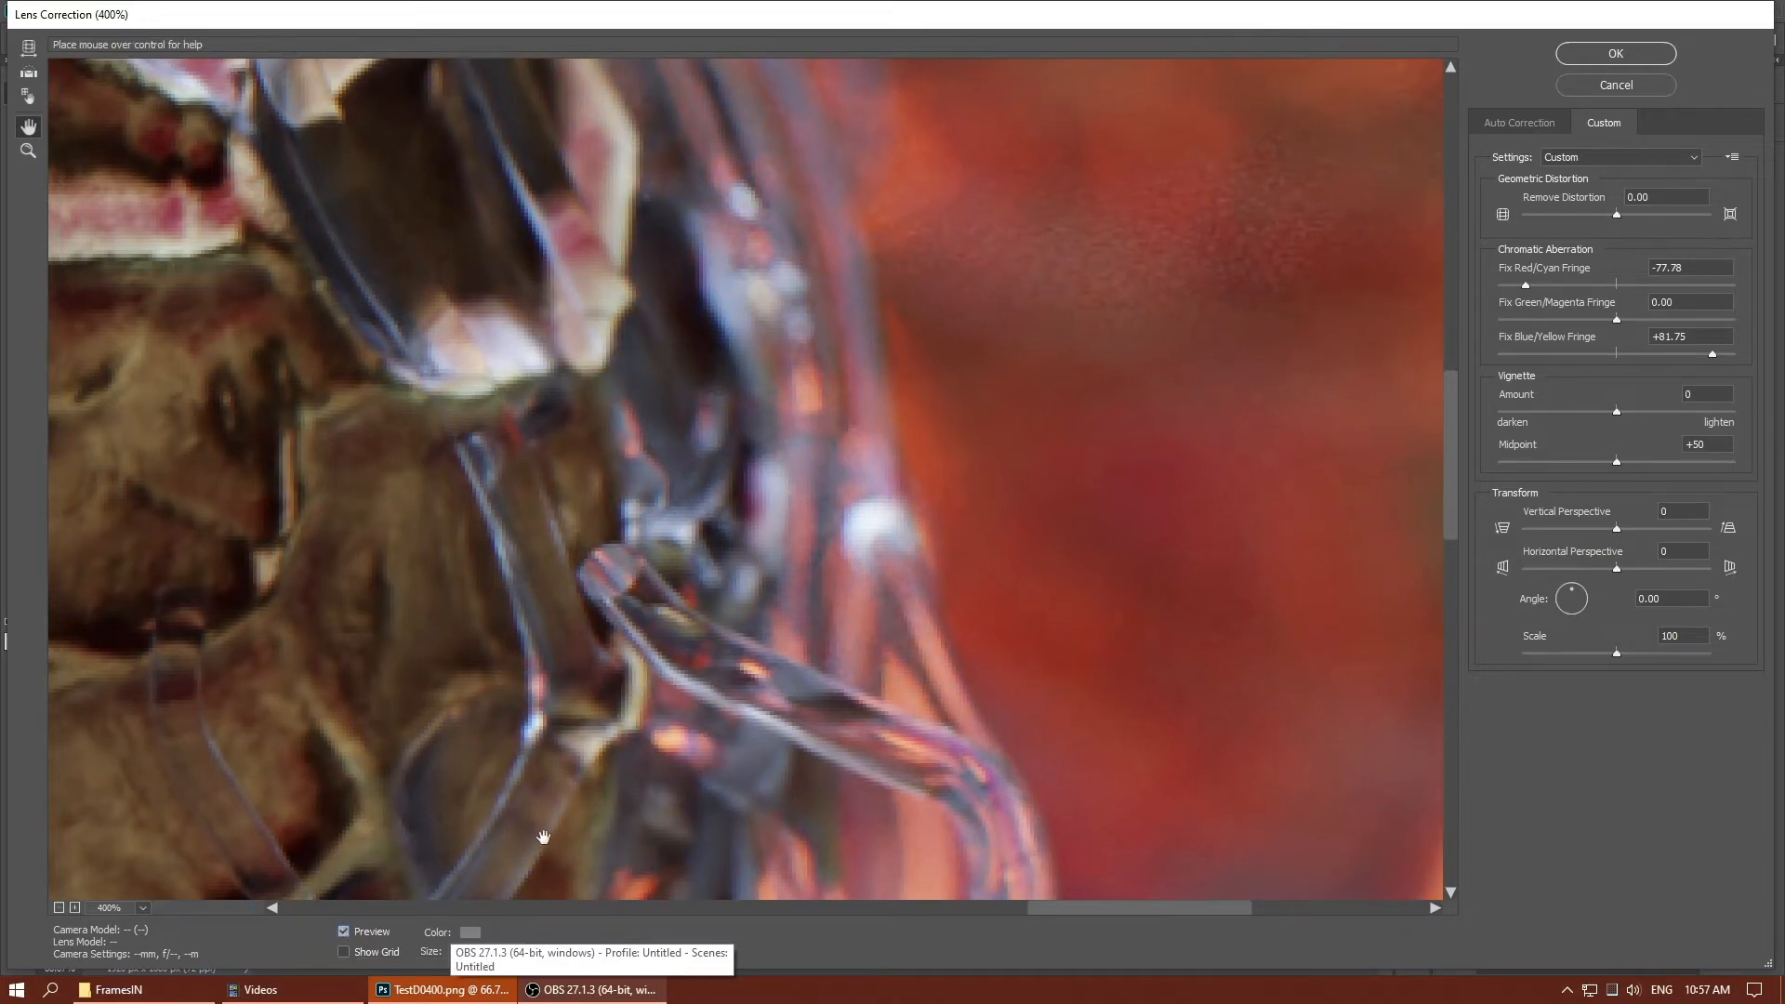
{"action": "left_click", "coordinate": [343, 932]}
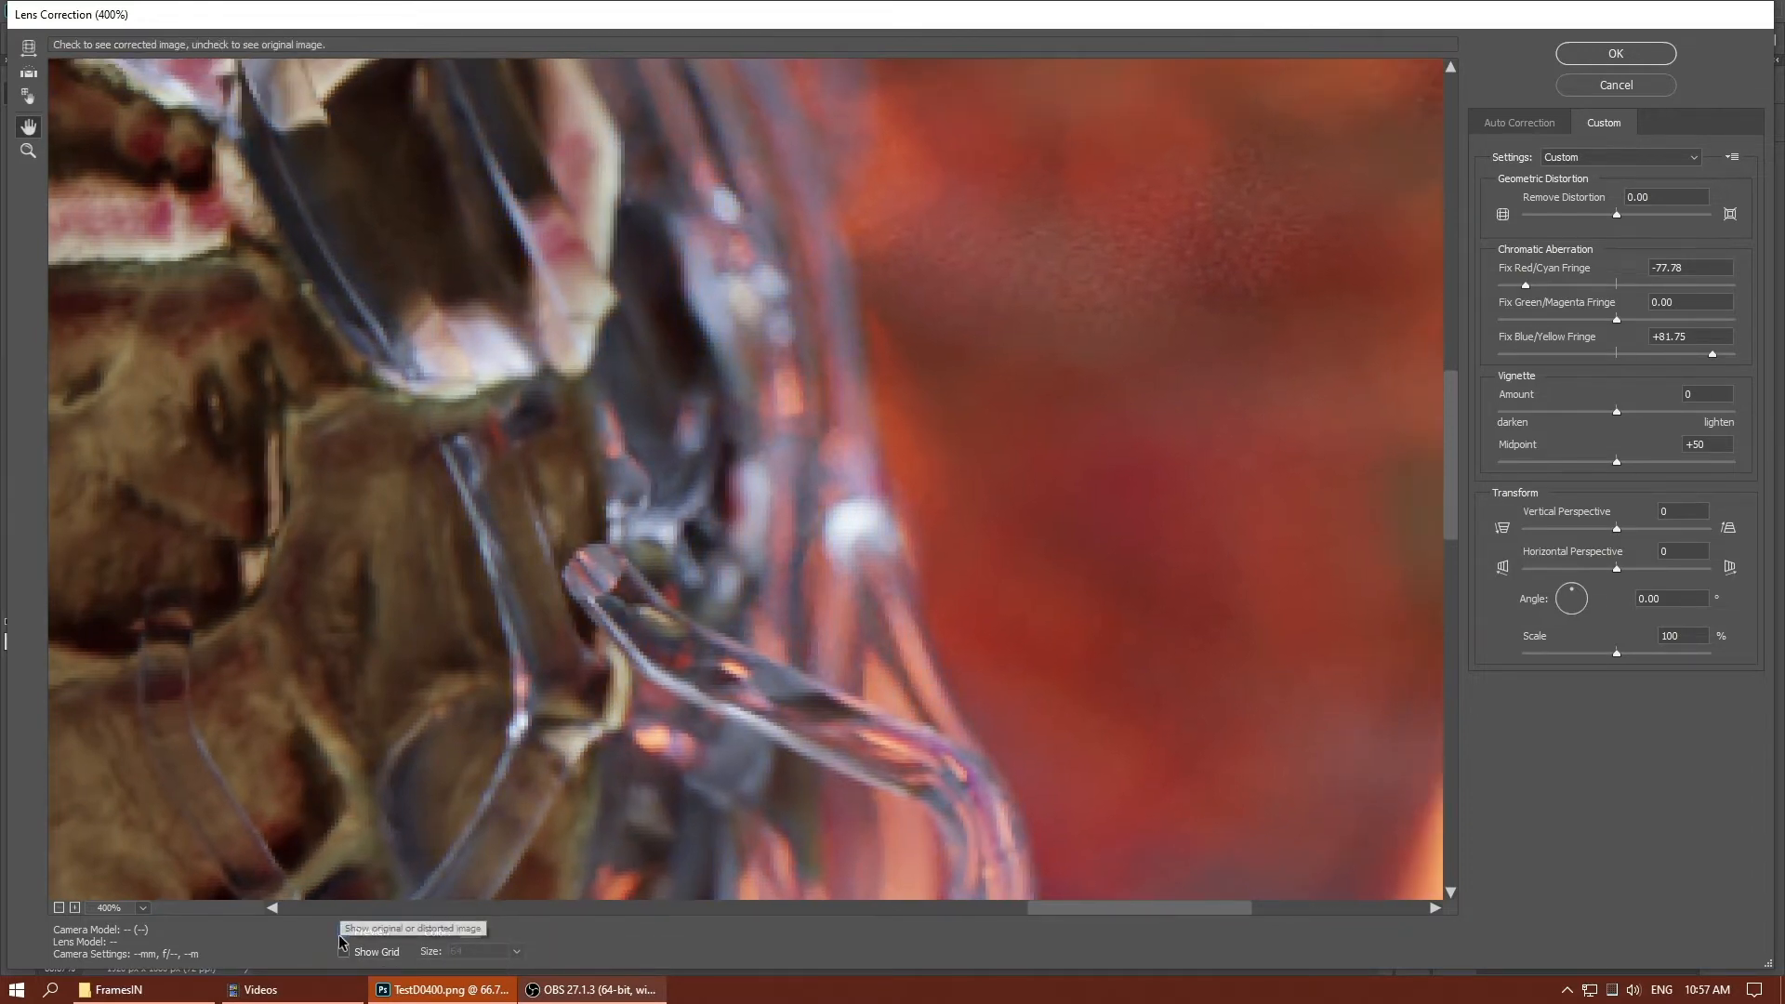
{"action": "left_click_drag", "start_coordinate": [476, 447], "coordinate": [820, 466]}
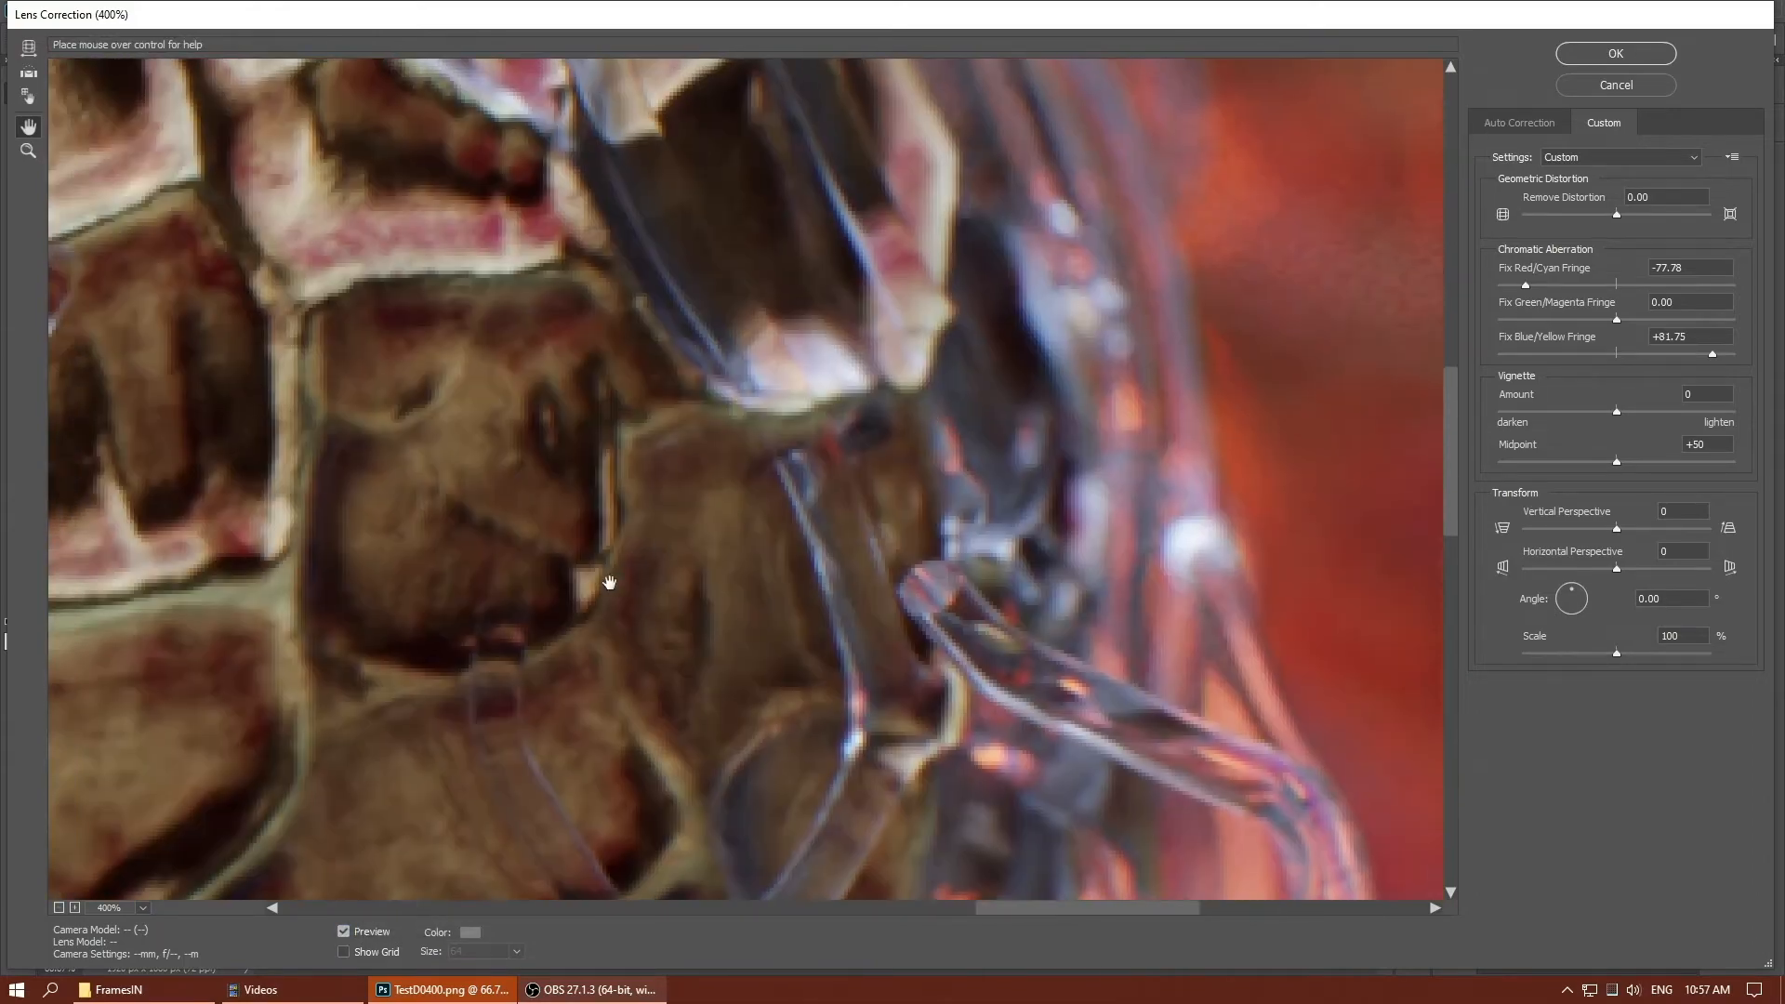
{"action": "left_click_drag", "start_coordinate": [688, 440], "coordinate": [304, 631]}
{"action": "left_click_drag", "start_coordinate": [514, 378], "coordinate": [910, 489]}
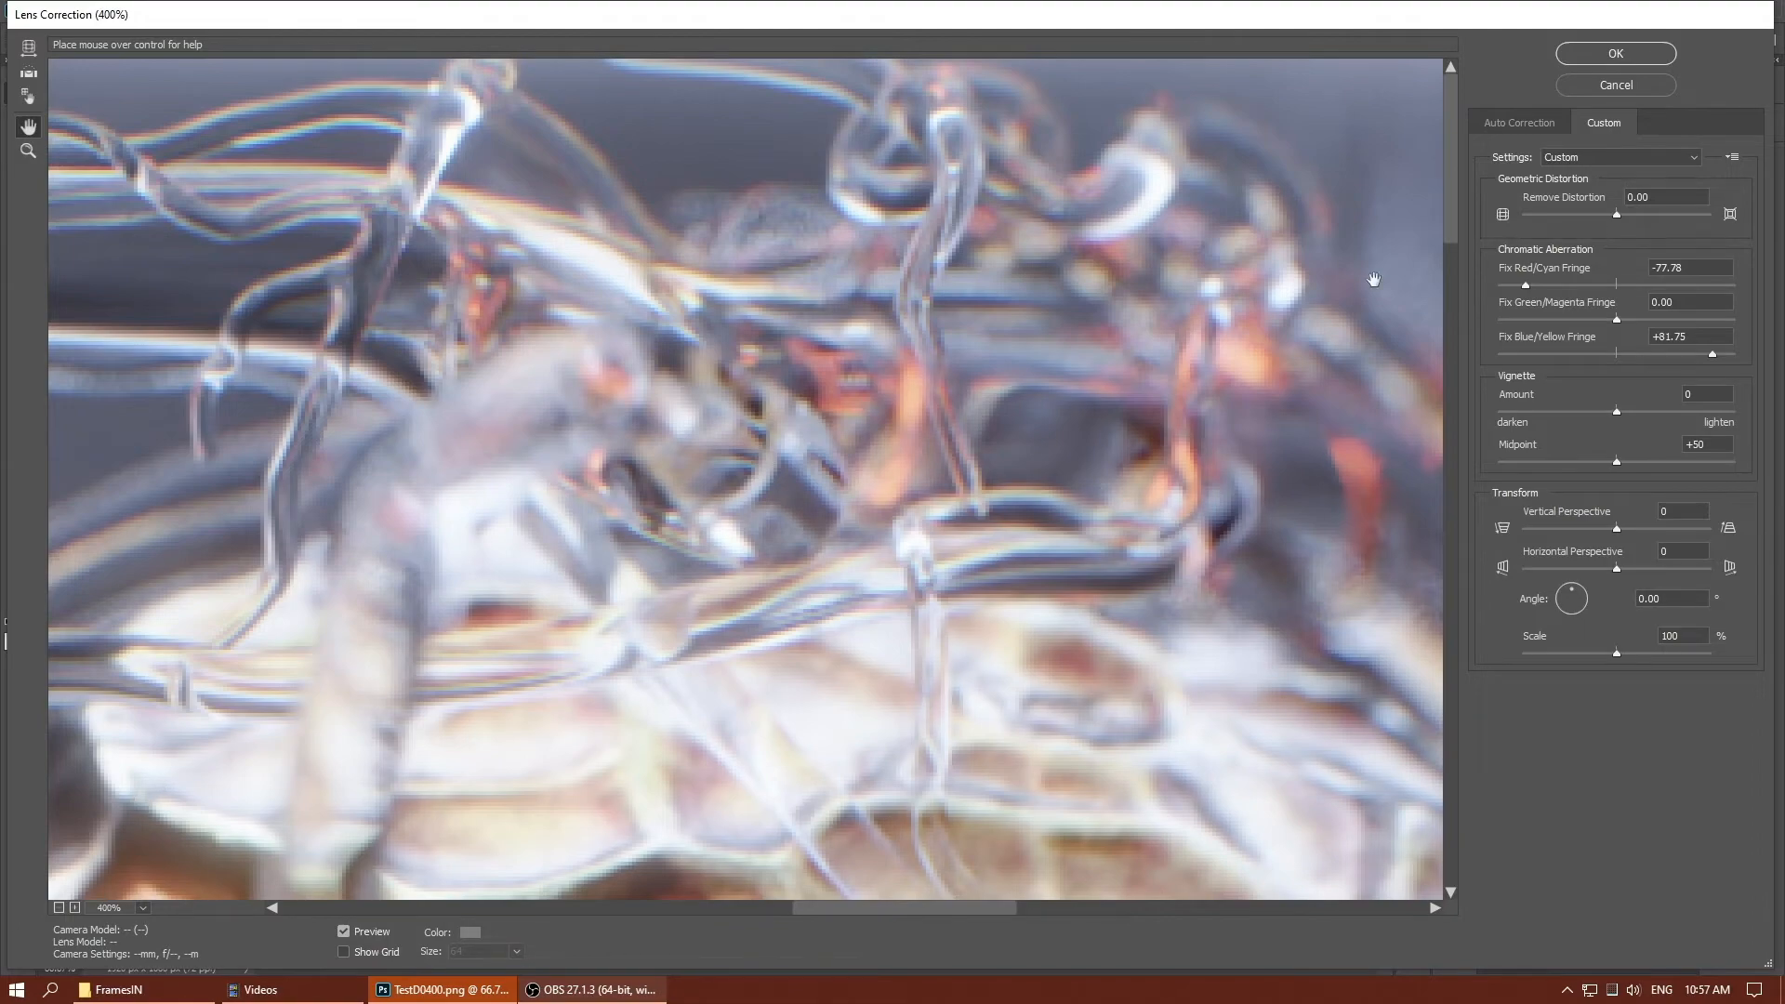
Apply the lens correction and stop recording NameAction.
{"action": "left_click", "coordinate": [1614, 55]}
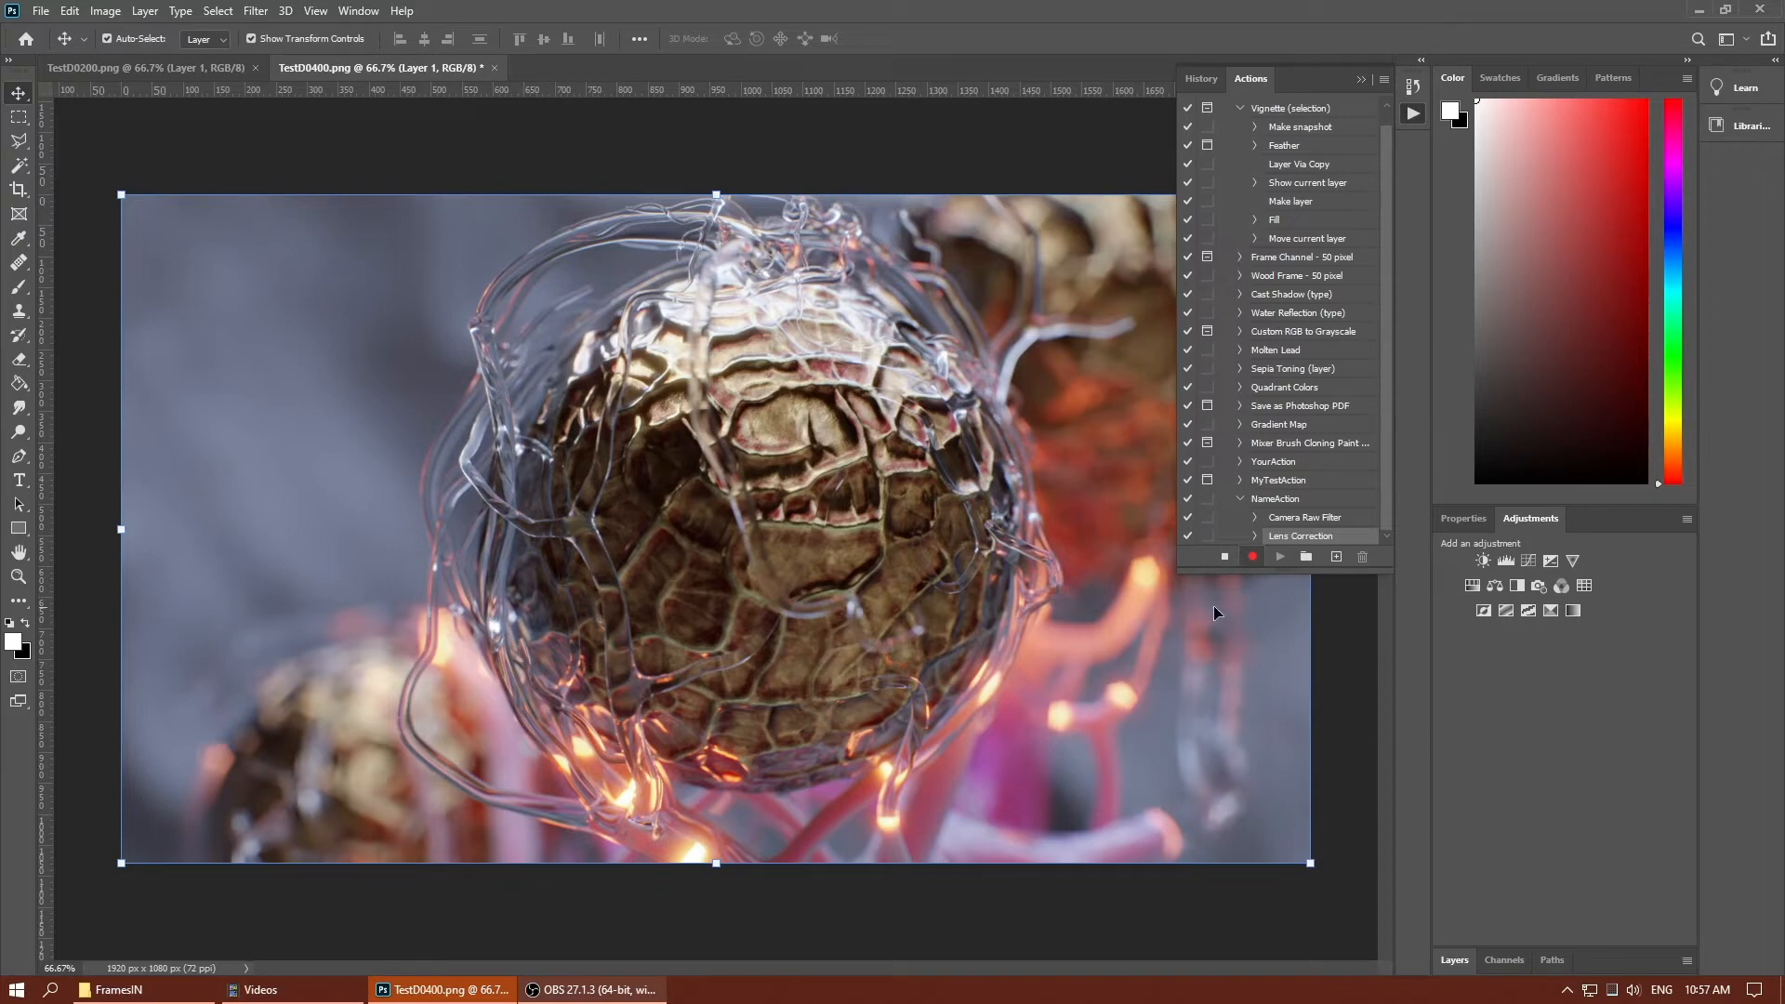
{"action": "left_click", "coordinate": [1223, 557]}
{"action": "left_click", "coordinate": [1240, 502]}
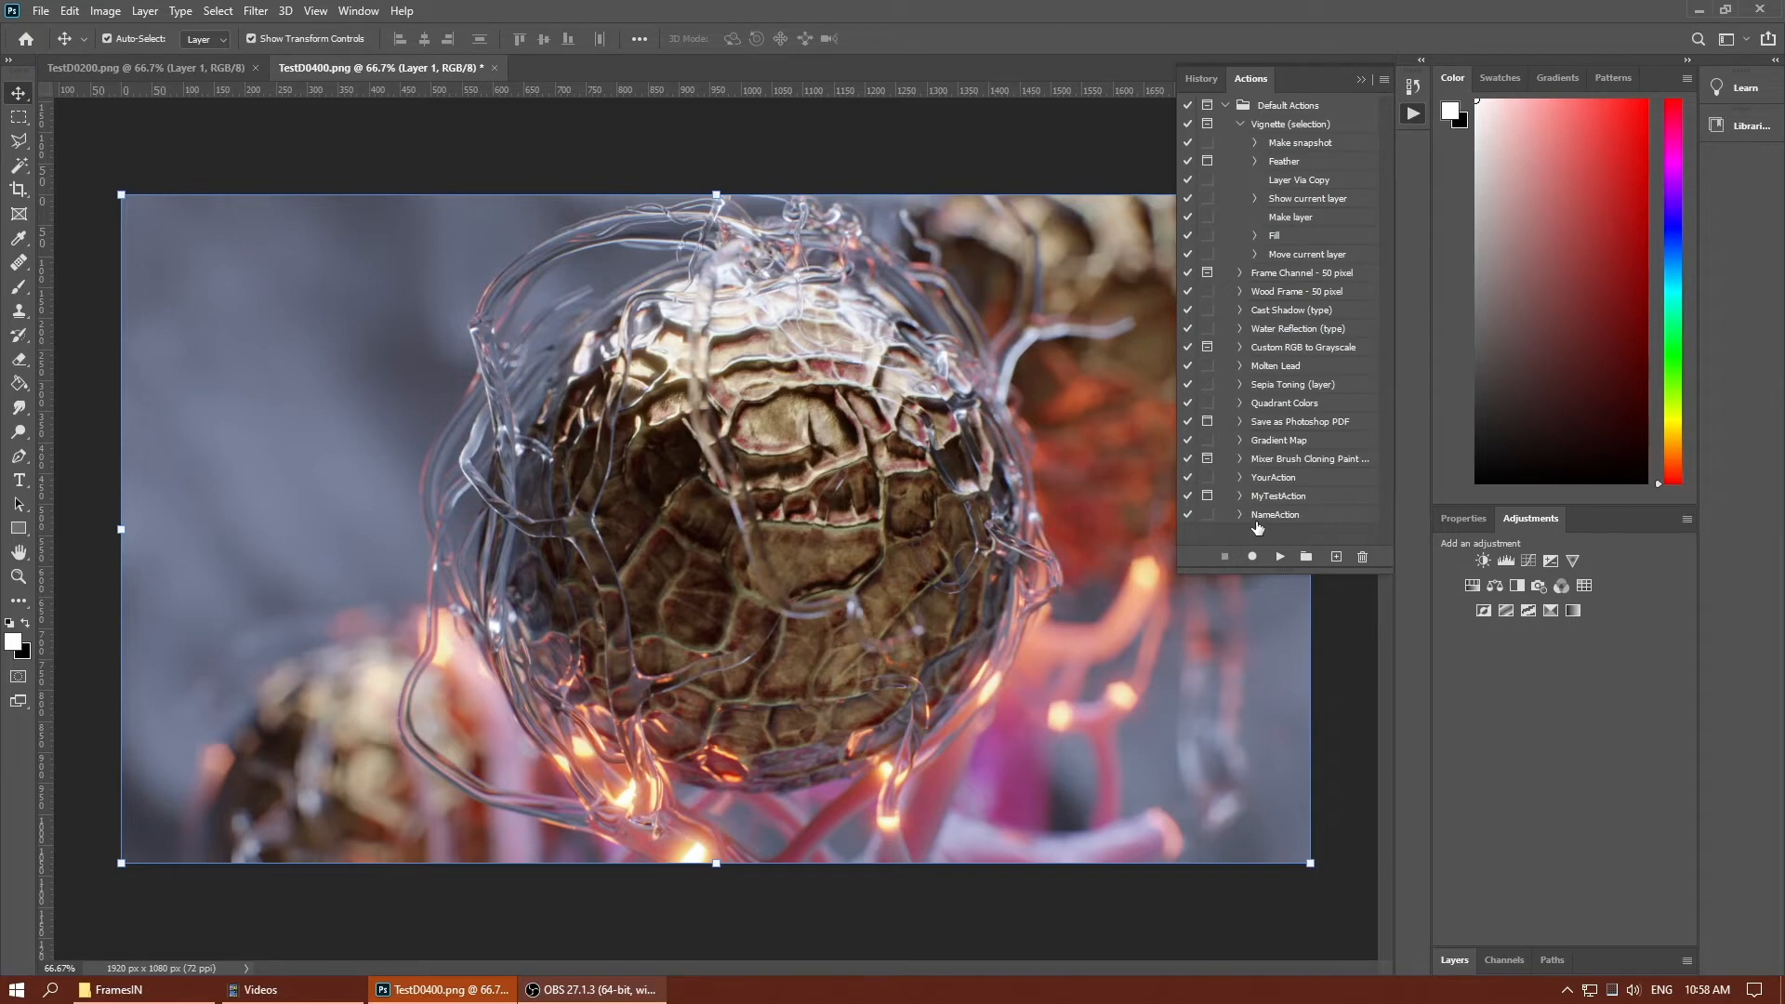
Delete NameAction from the Default Actions set.
{"action": "left_click", "coordinate": [1256, 523]}
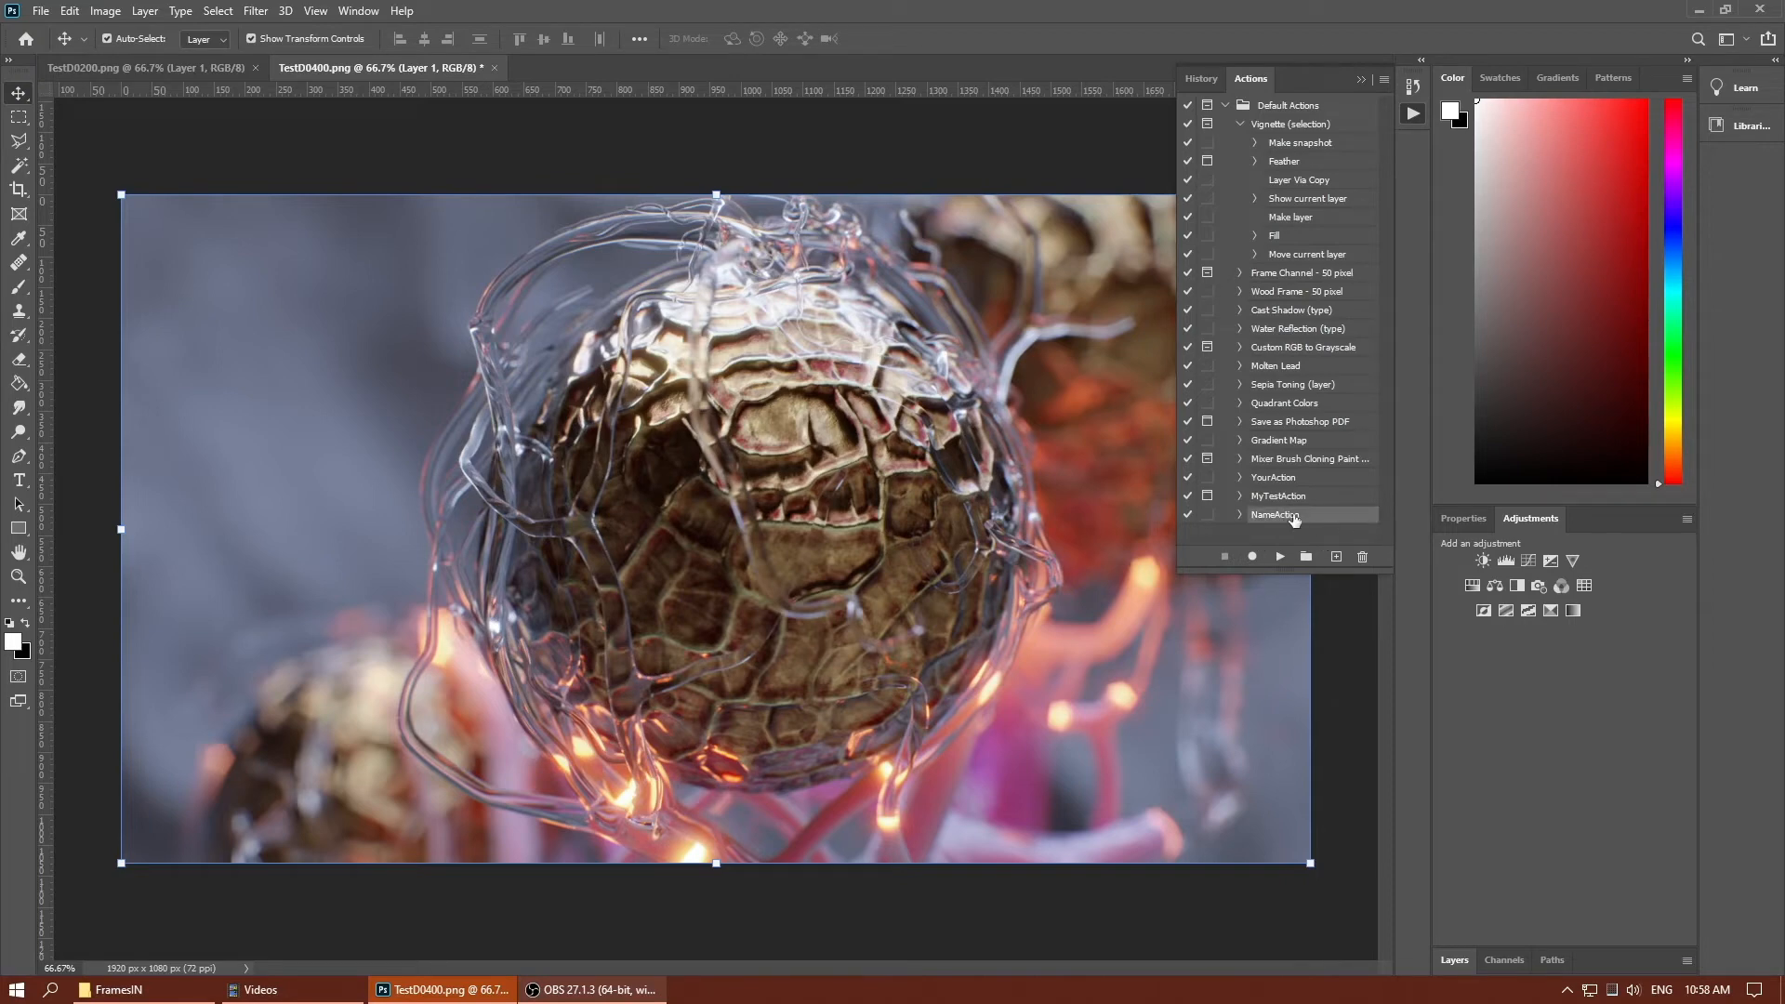
{"action": "left_click", "coordinate": [1362, 557]}
{"action": "left_click", "coordinate": [805, 383]}
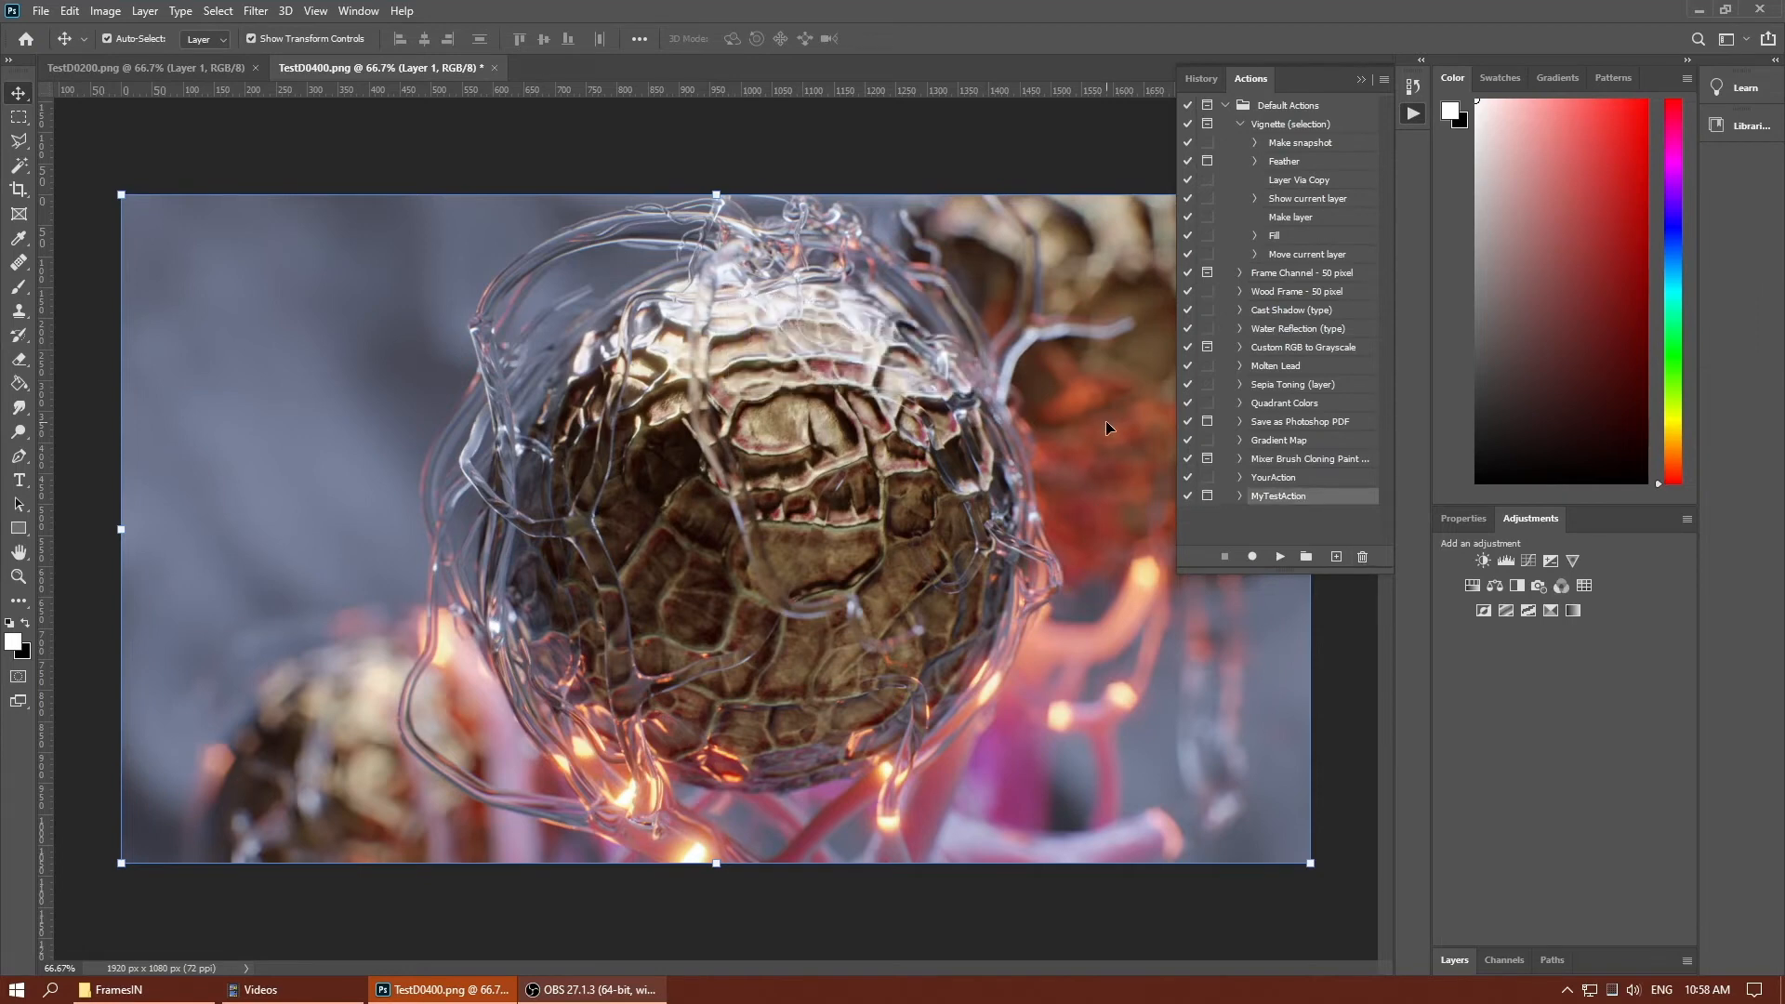
Expand MyTestAction to show its commands, and close TestD0400.png and TestD0200.png without saving changes.
{"action": "left_click", "coordinate": [1240, 498]}
{"action": "left_click", "coordinate": [494, 68]}
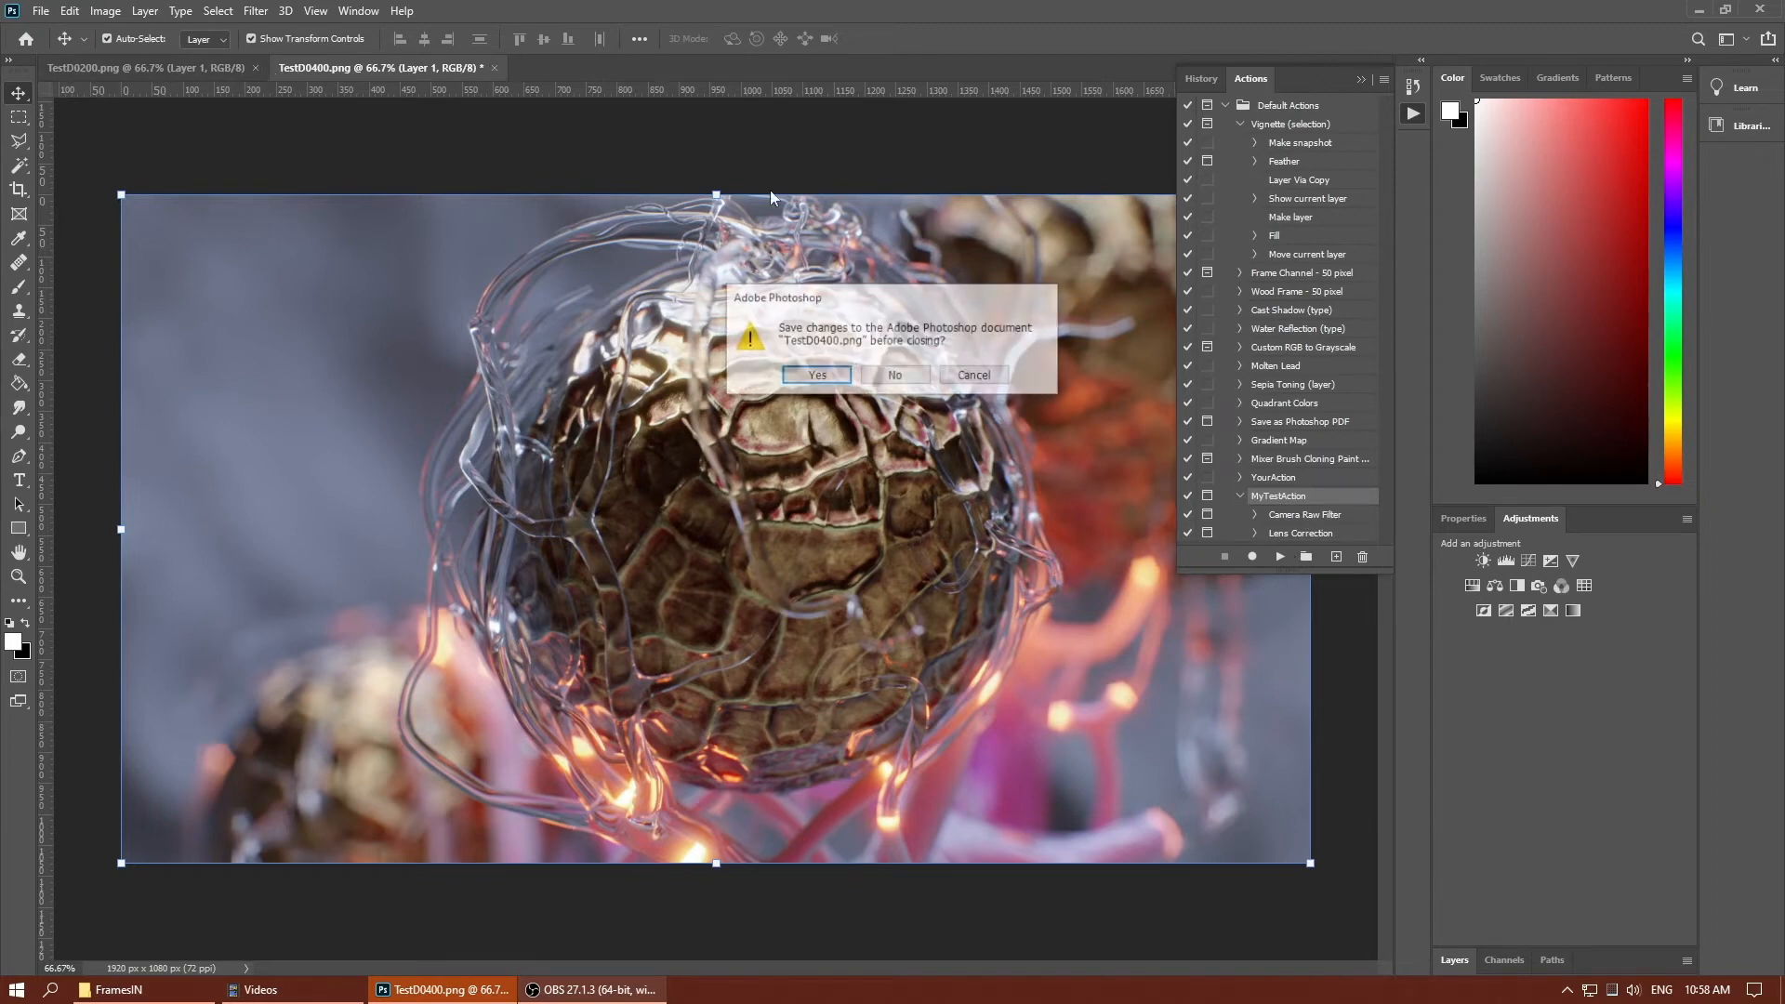
{"action": "left_click", "coordinate": [894, 375]}
{"action": "left_click", "coordinate": [252, 67]}
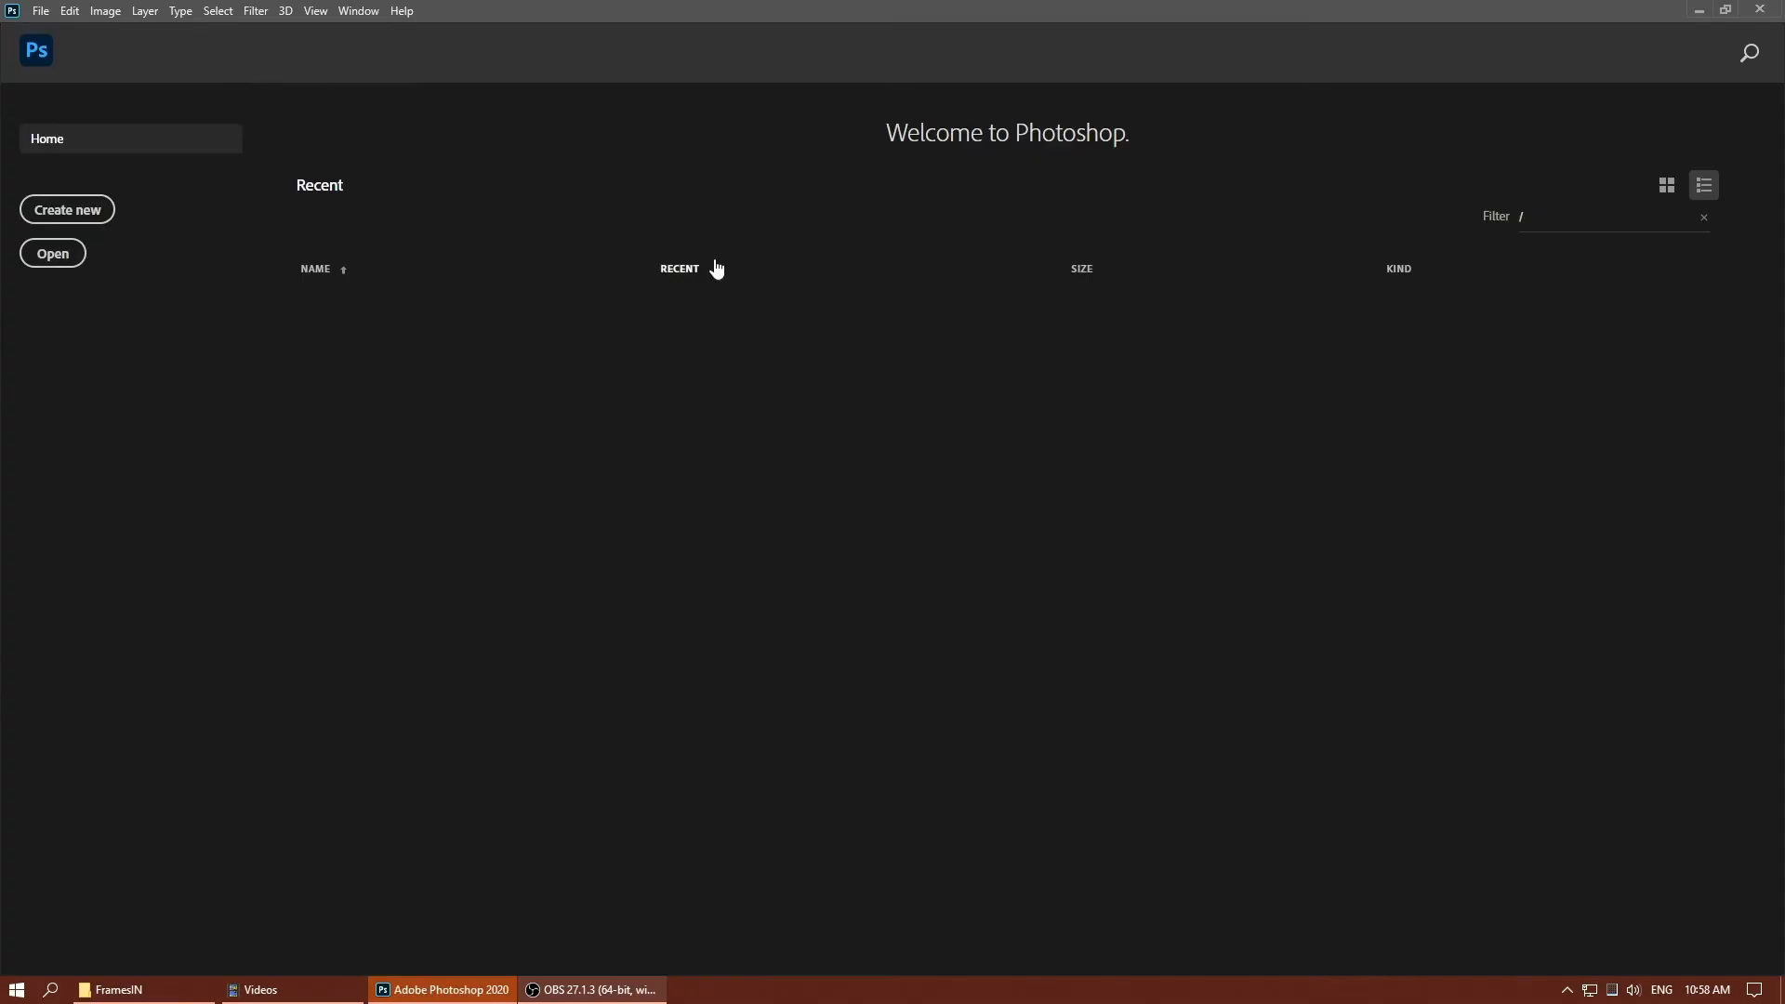
Switch to the FramesIN folder and open the TestD0500 image in Adobe Photoshop 2020.
{"action": "left_click", "coordinate": [119, 989]}
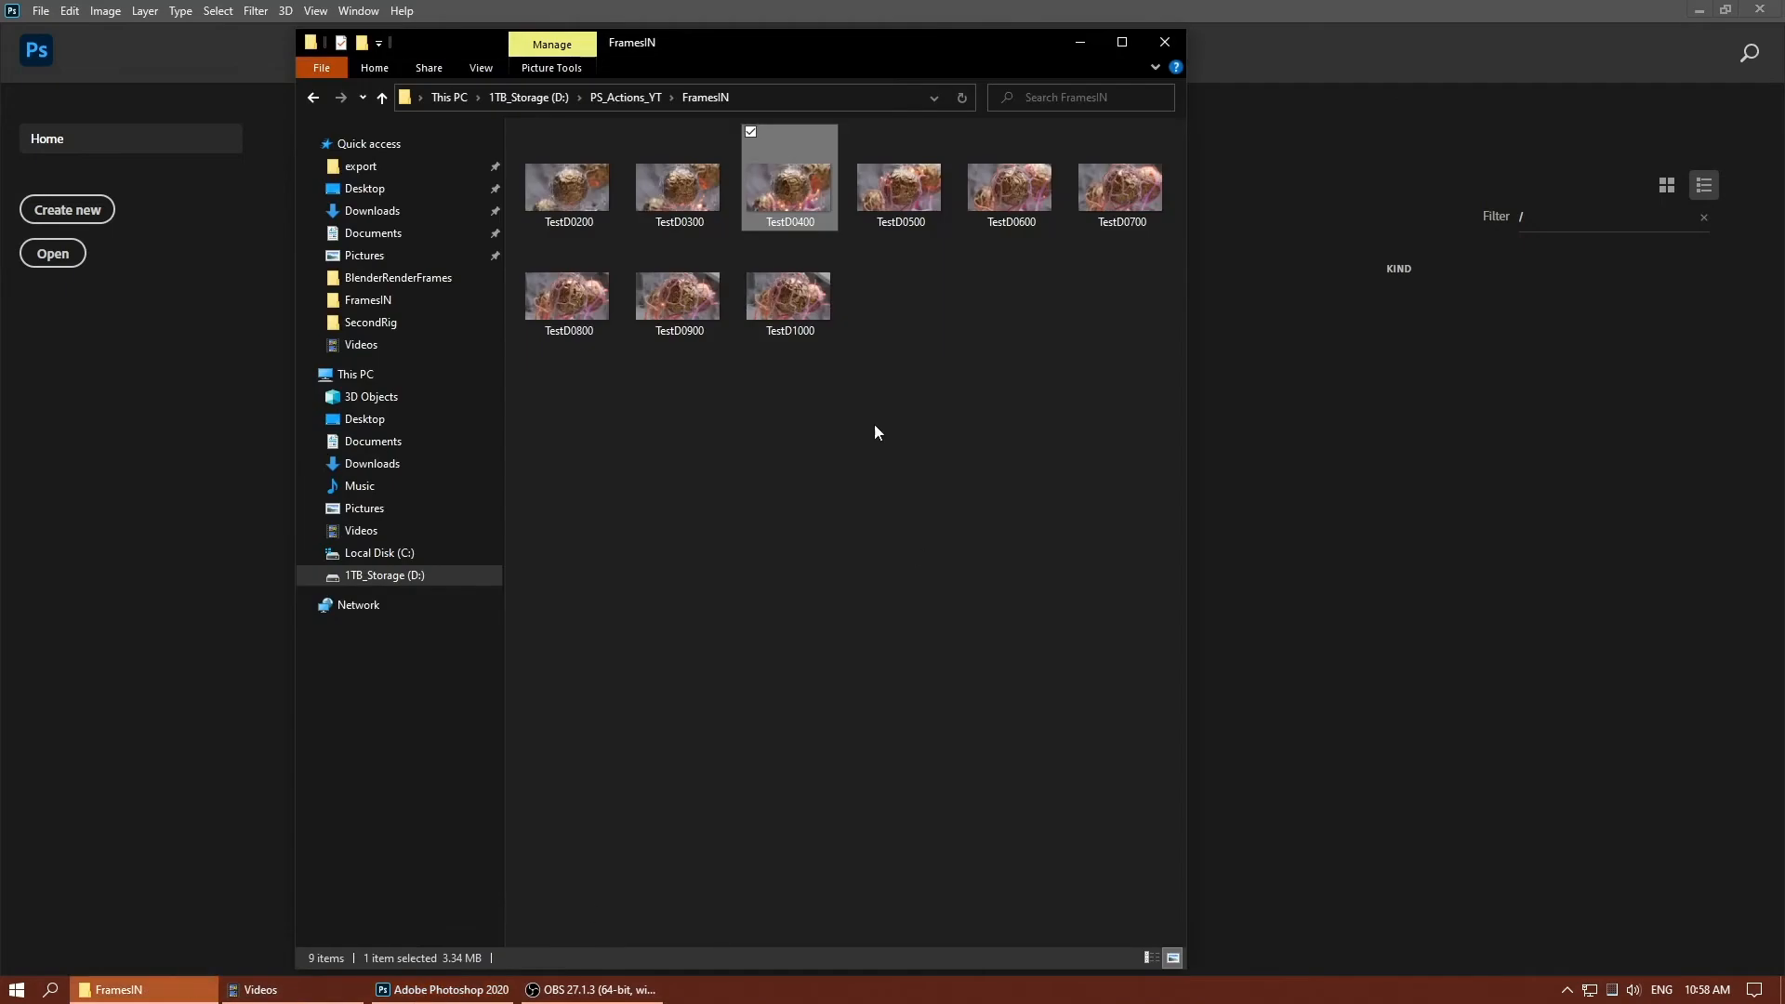
{"action": "left_click", "coordinate": [856, 493]}
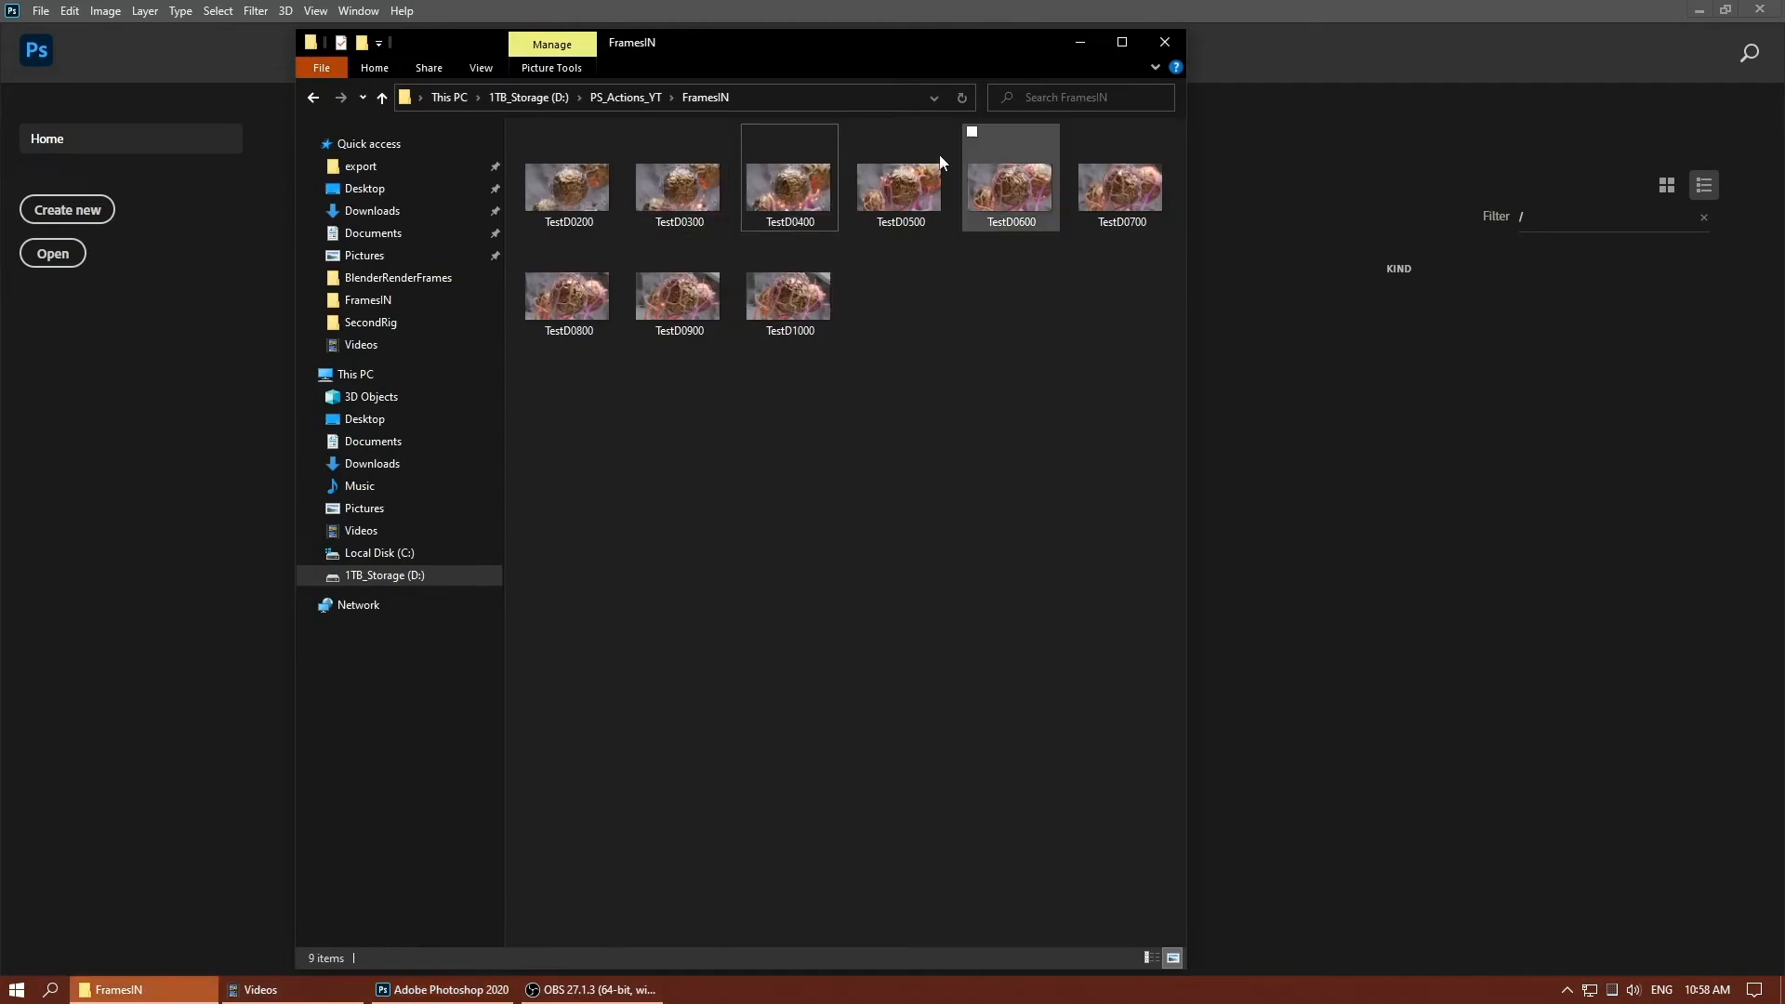
{"action": "left_click", "coordinate": [888, 200]}
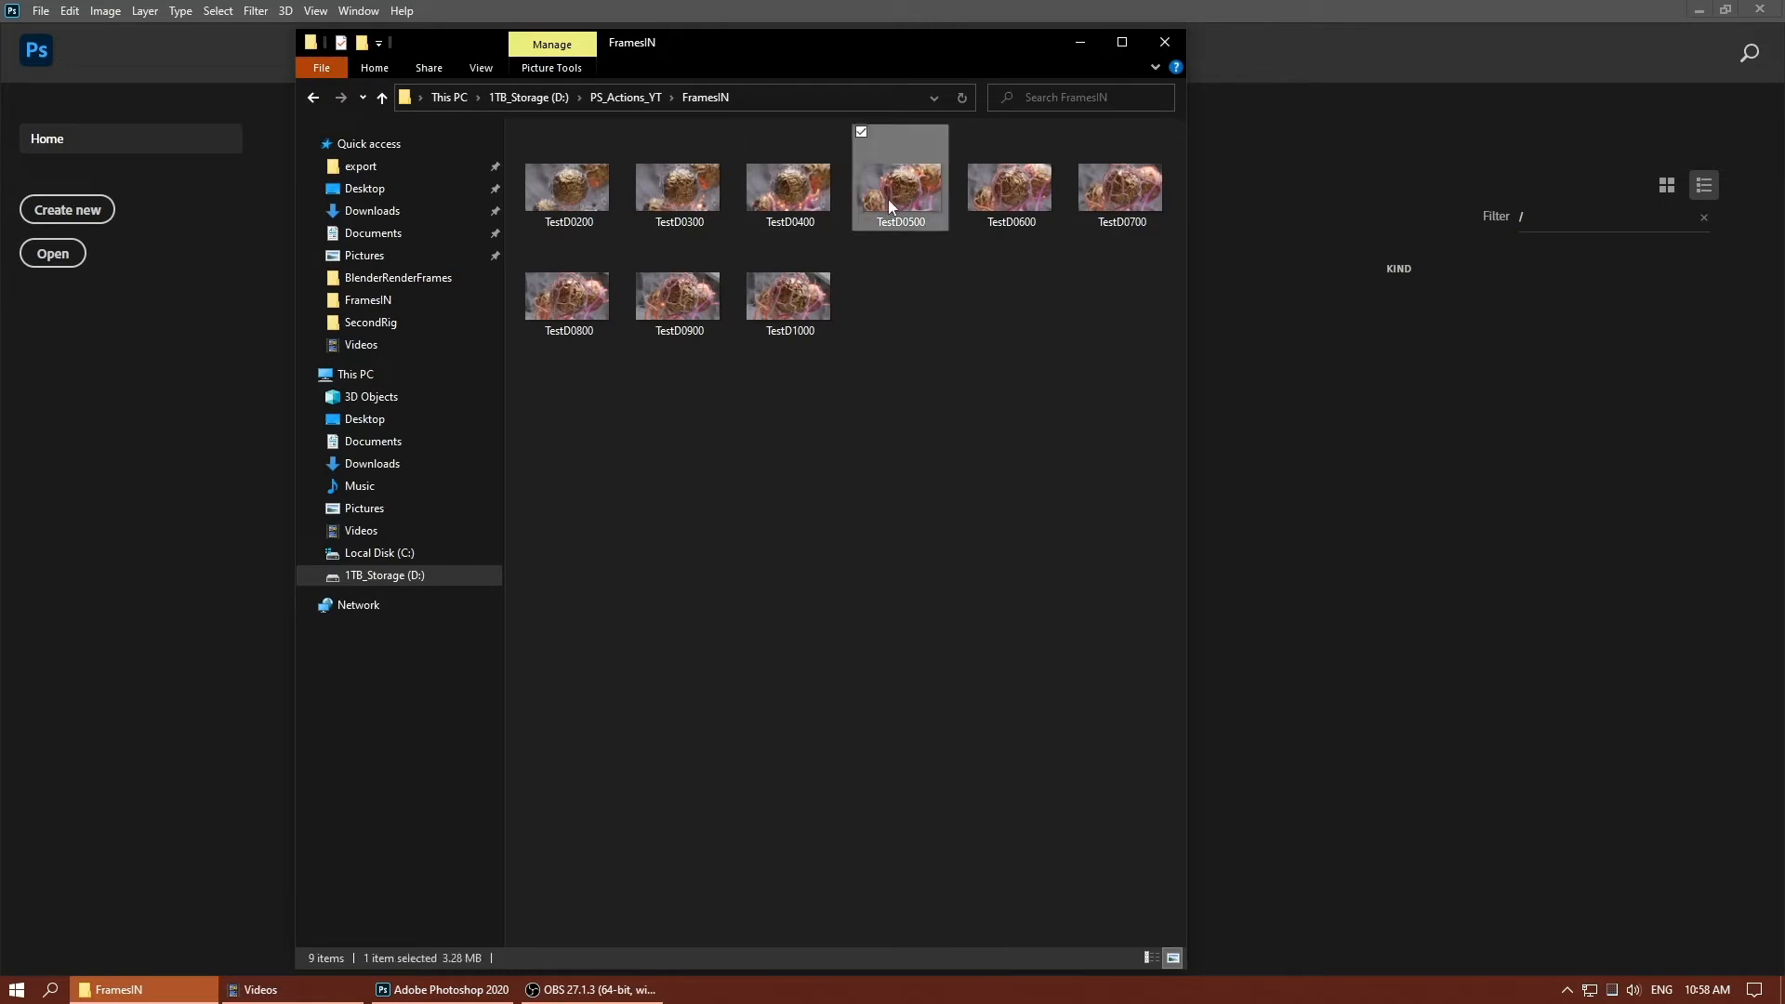
{"action": "right_click", "coordinate": [889, 199]}
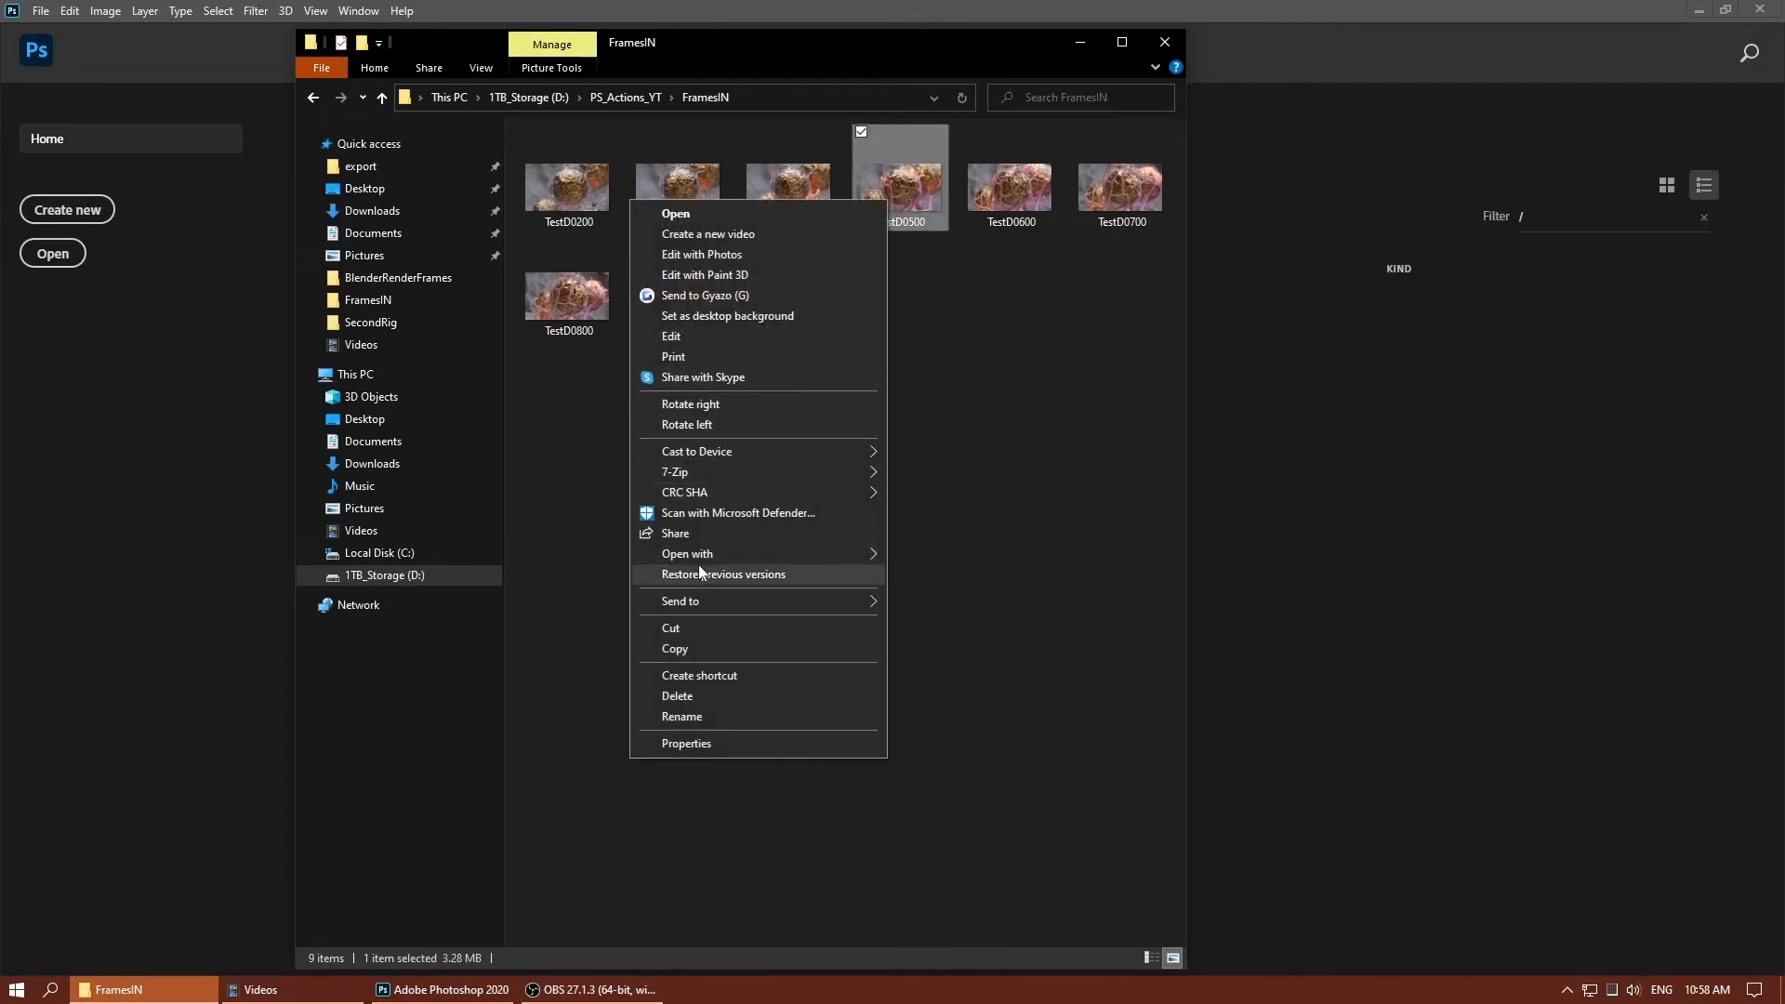
{"action": "mouse_move", "coordinate": [809, 554]}
{"action": "left_click", "coordinate": [932, 574]}
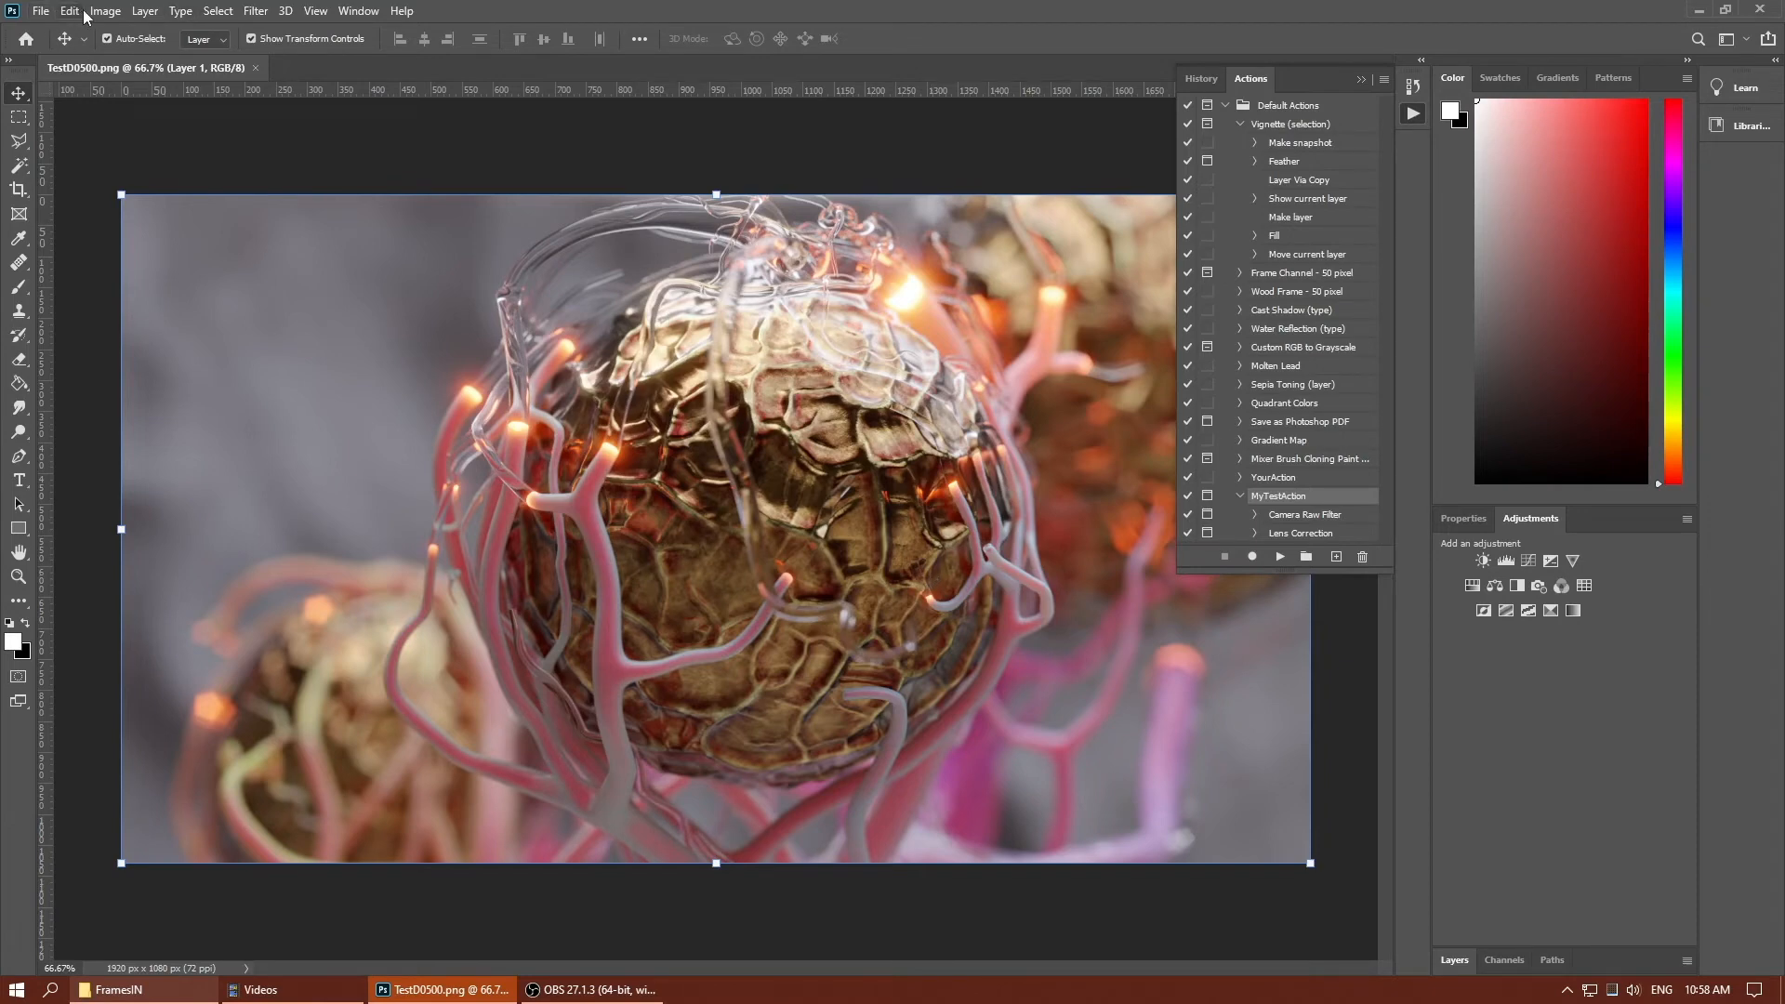
Open the Image Processor script, set D:\PS_Actions_YT\FramesIN as the source folder and keep FramesOut as the destination.
{"action": "left_click", "coordinate": [40, 11]}
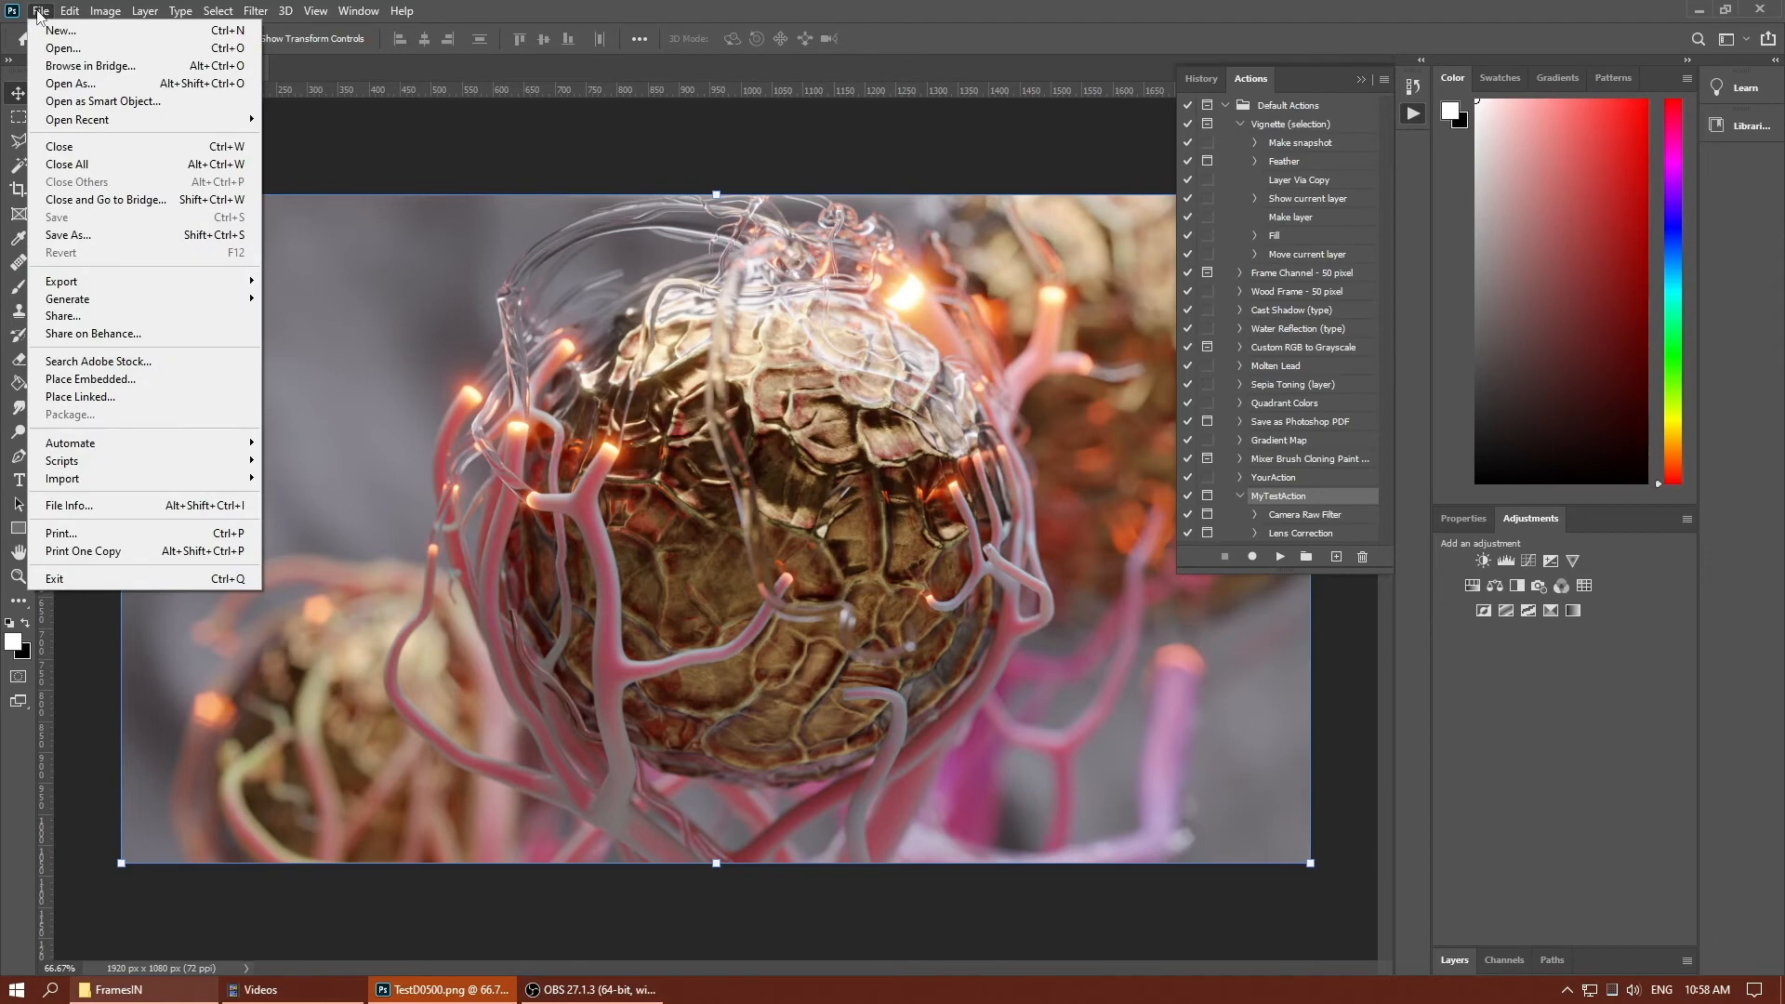
{"action": "mouse_move", "coordinate": [127, 450]}
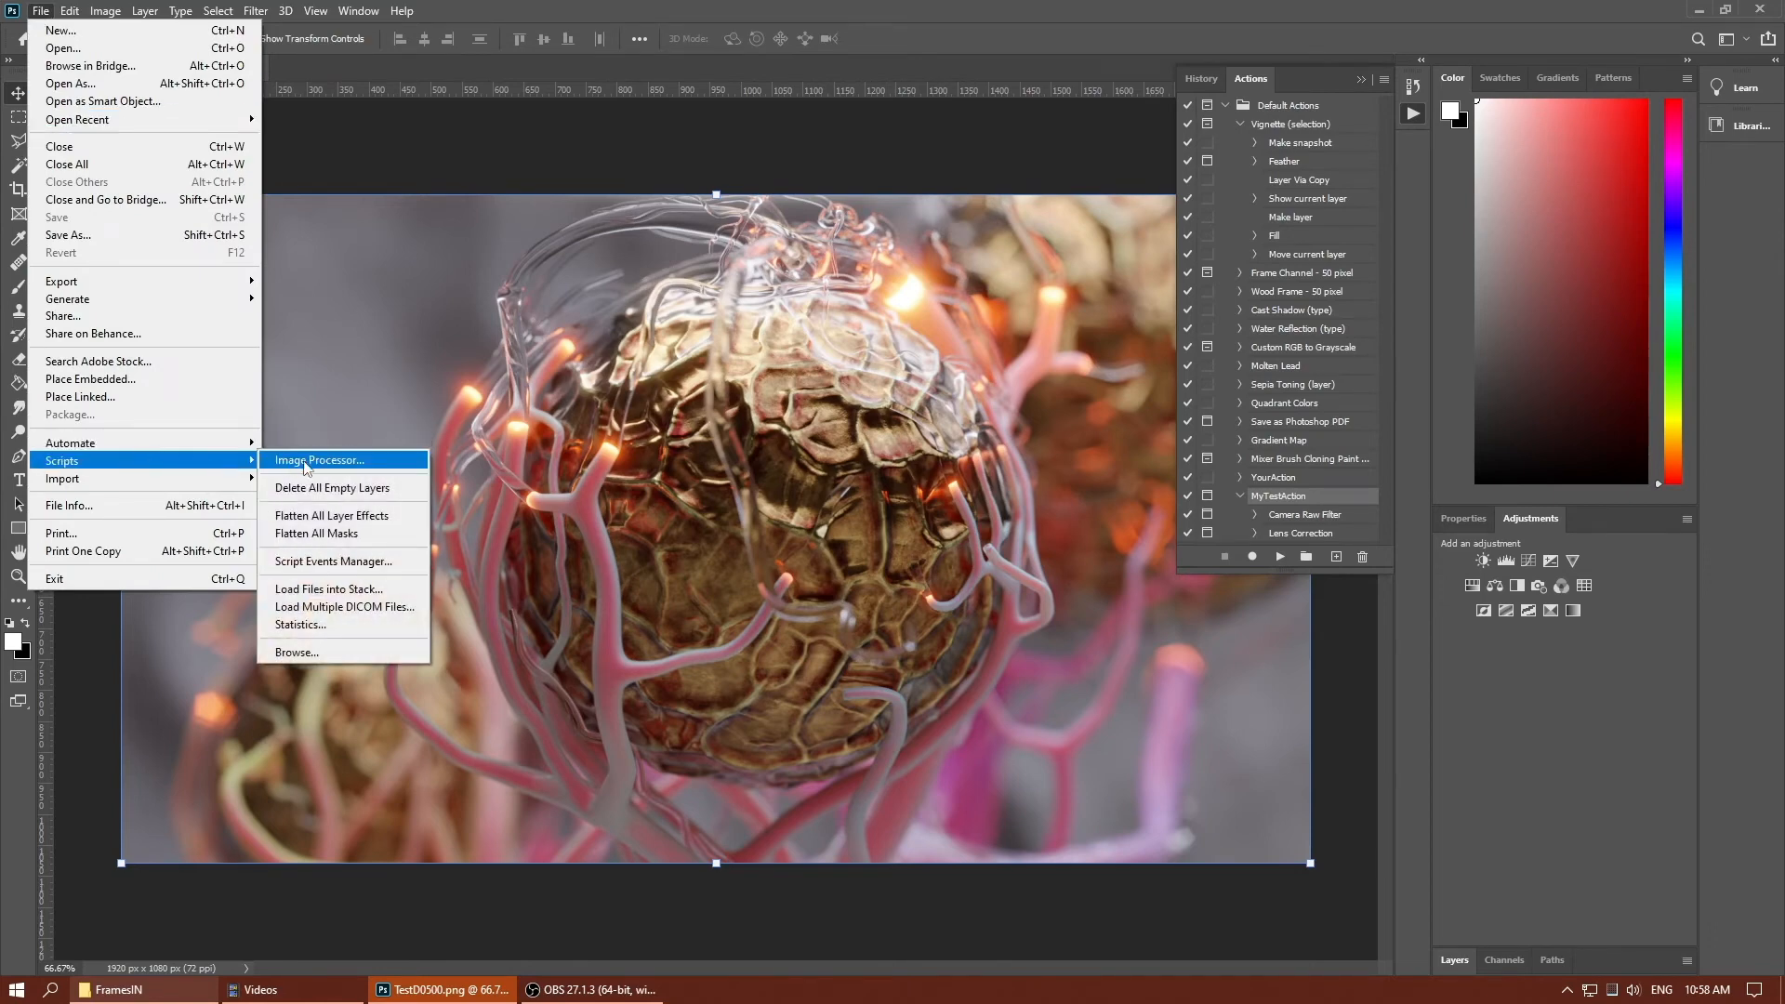
{"action": "left_click", "coordinate": [316, 463]}
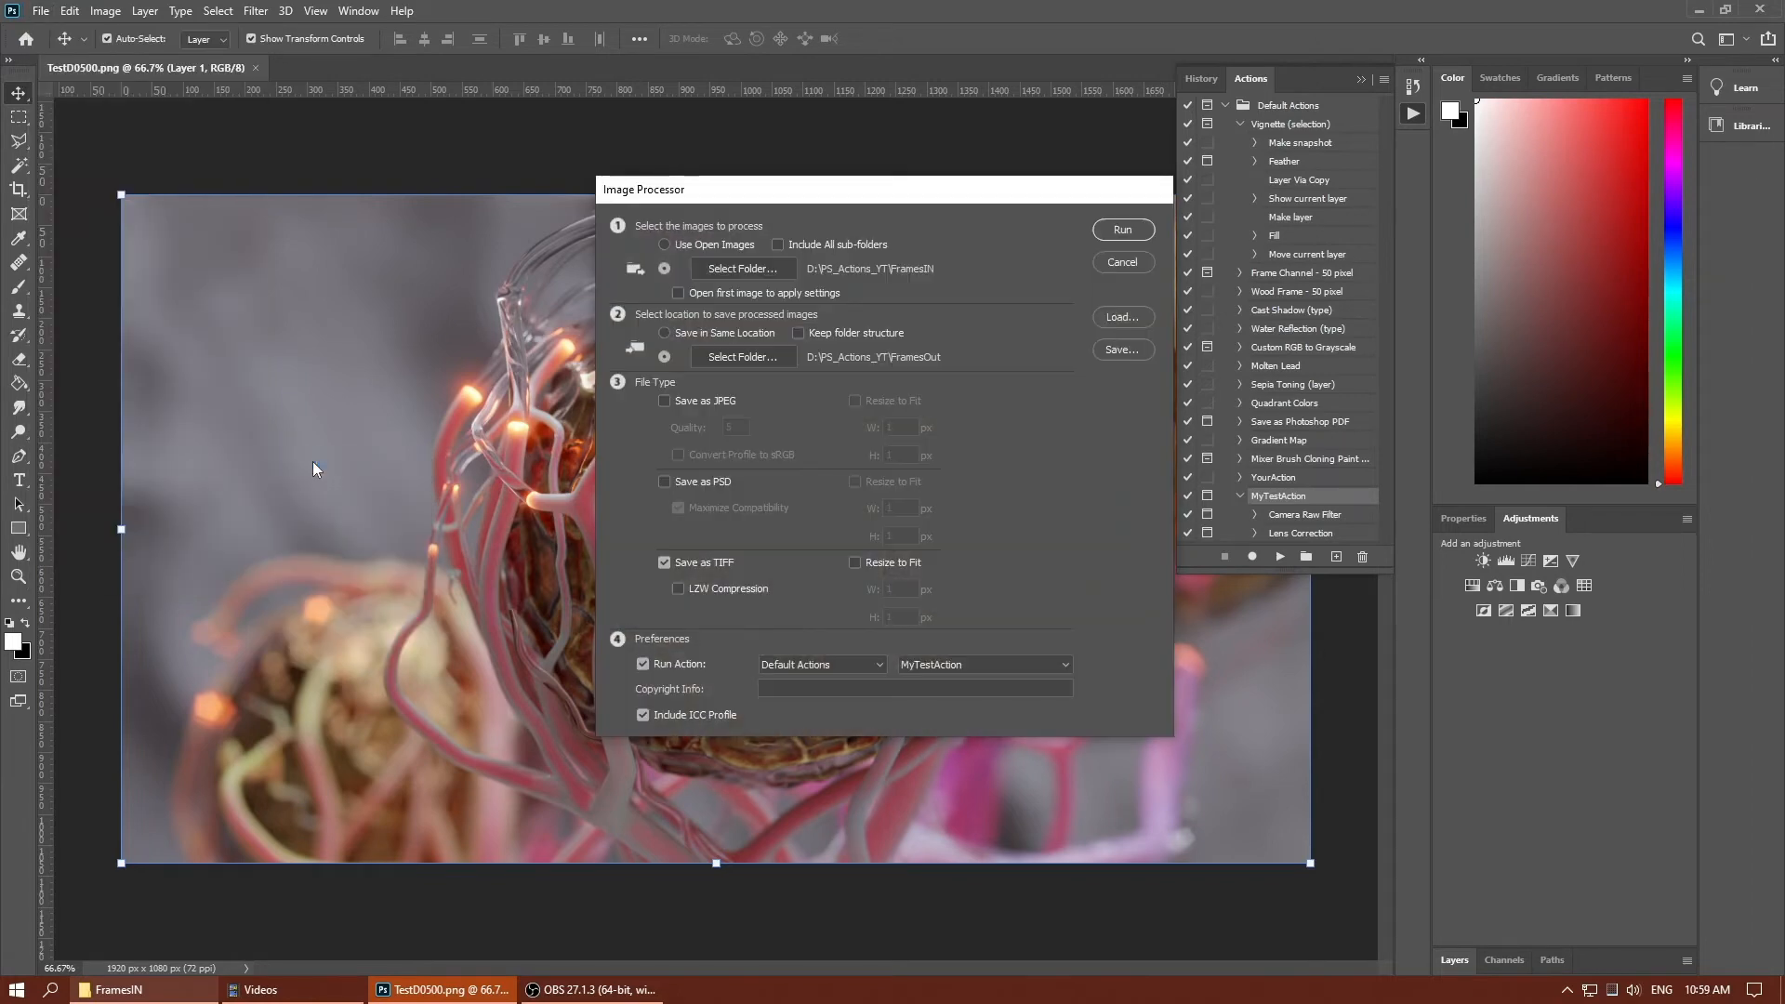
{"action": "left_click_drag", "start_coordinate": [827, 203], "coordinate": [344, 135]}
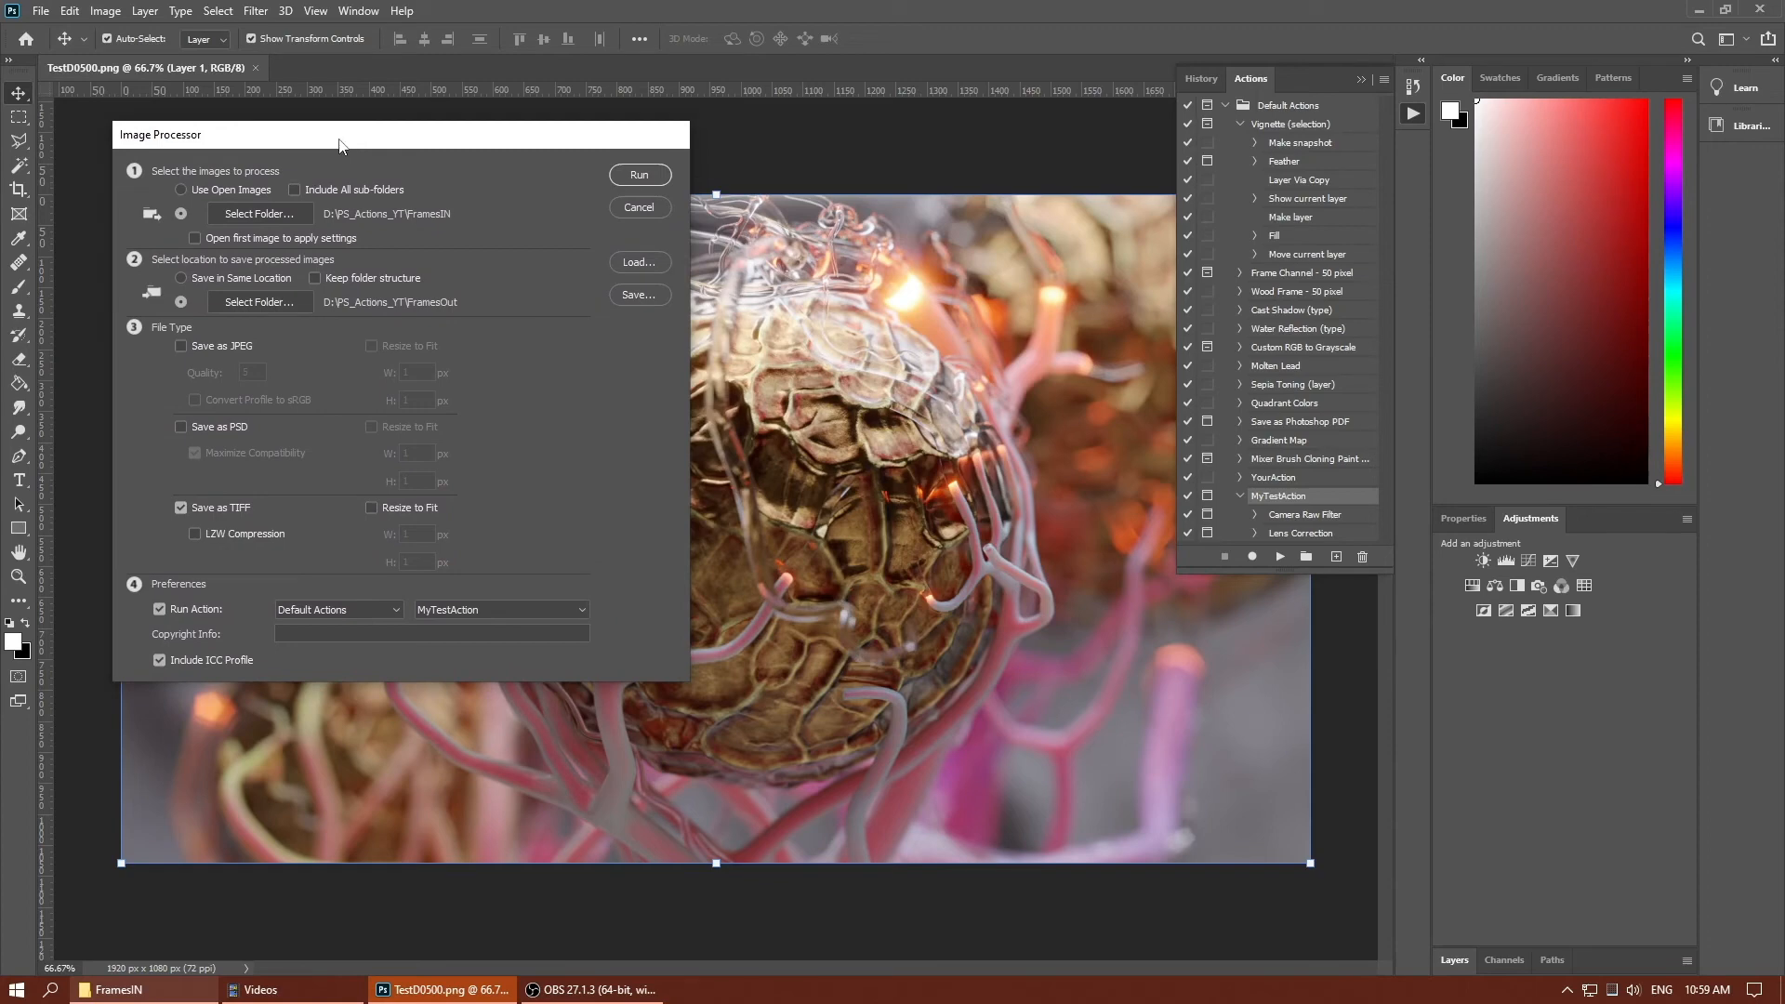
{"action": "left_click", "coordinate": [259, 214]}
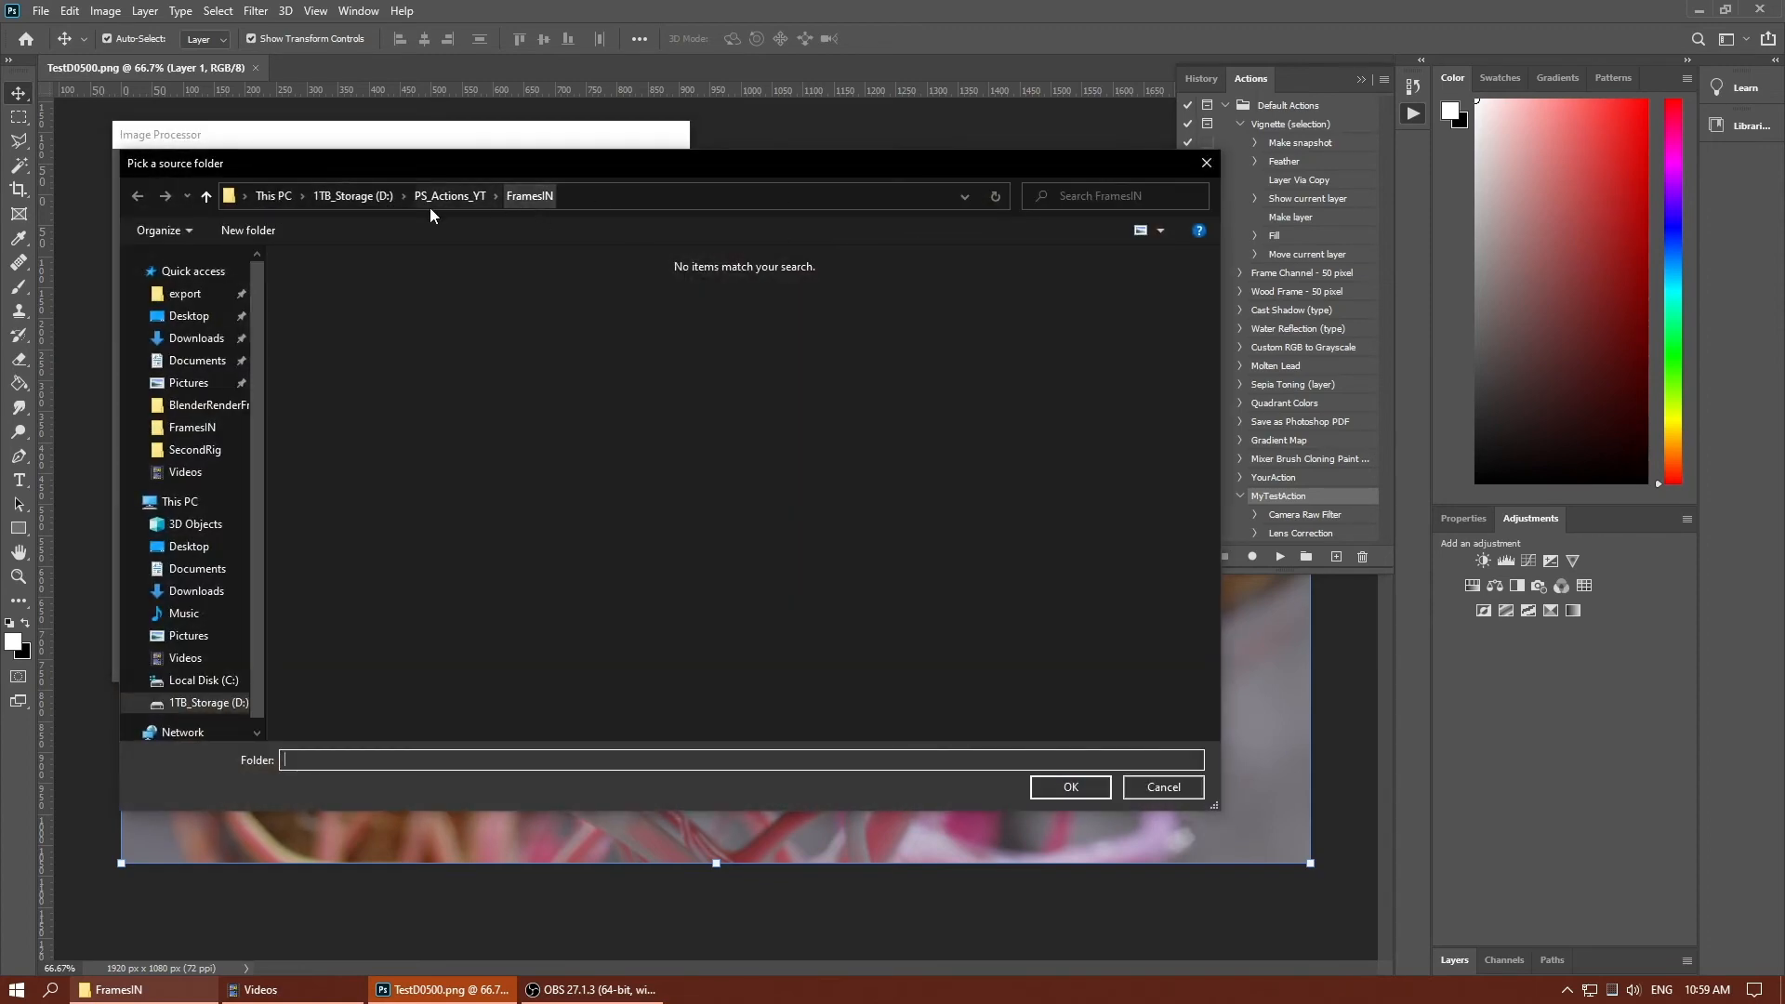
{"action": "left_click", "coordinate": [454, 195]}
{"action": "double_click", "coordinate": [365, 281]}
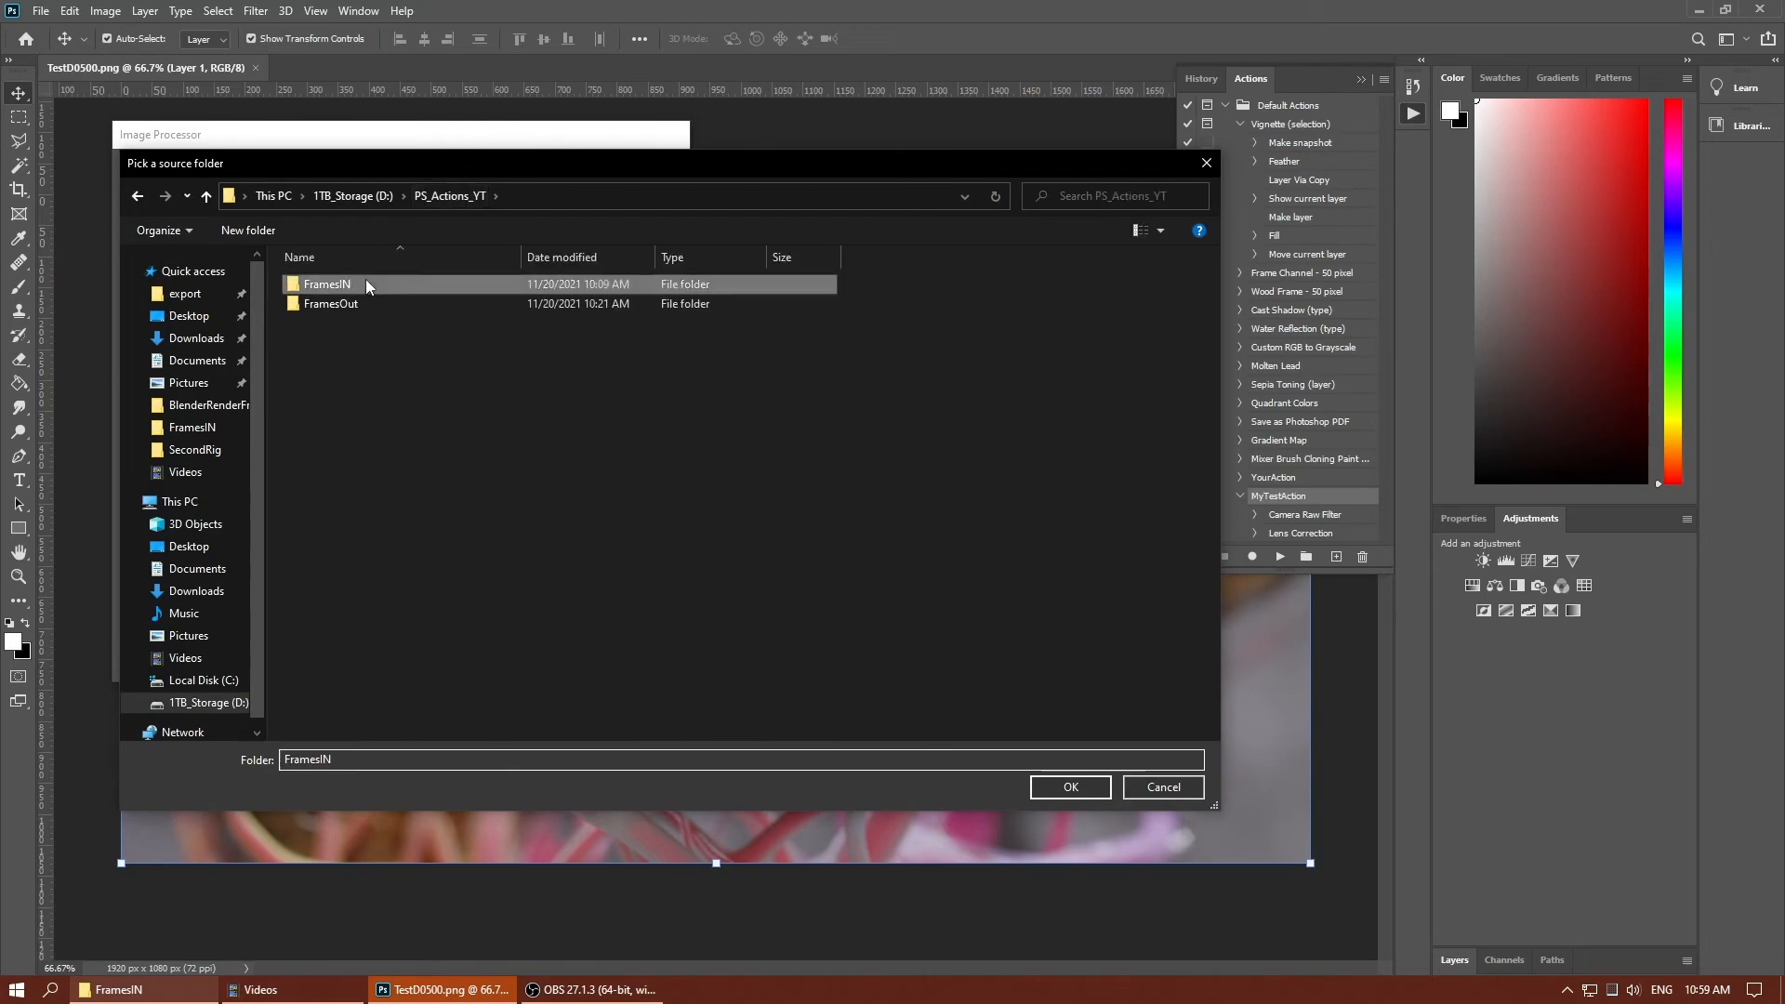
{"action": "left_click", "coordinate": [1071, 787]}
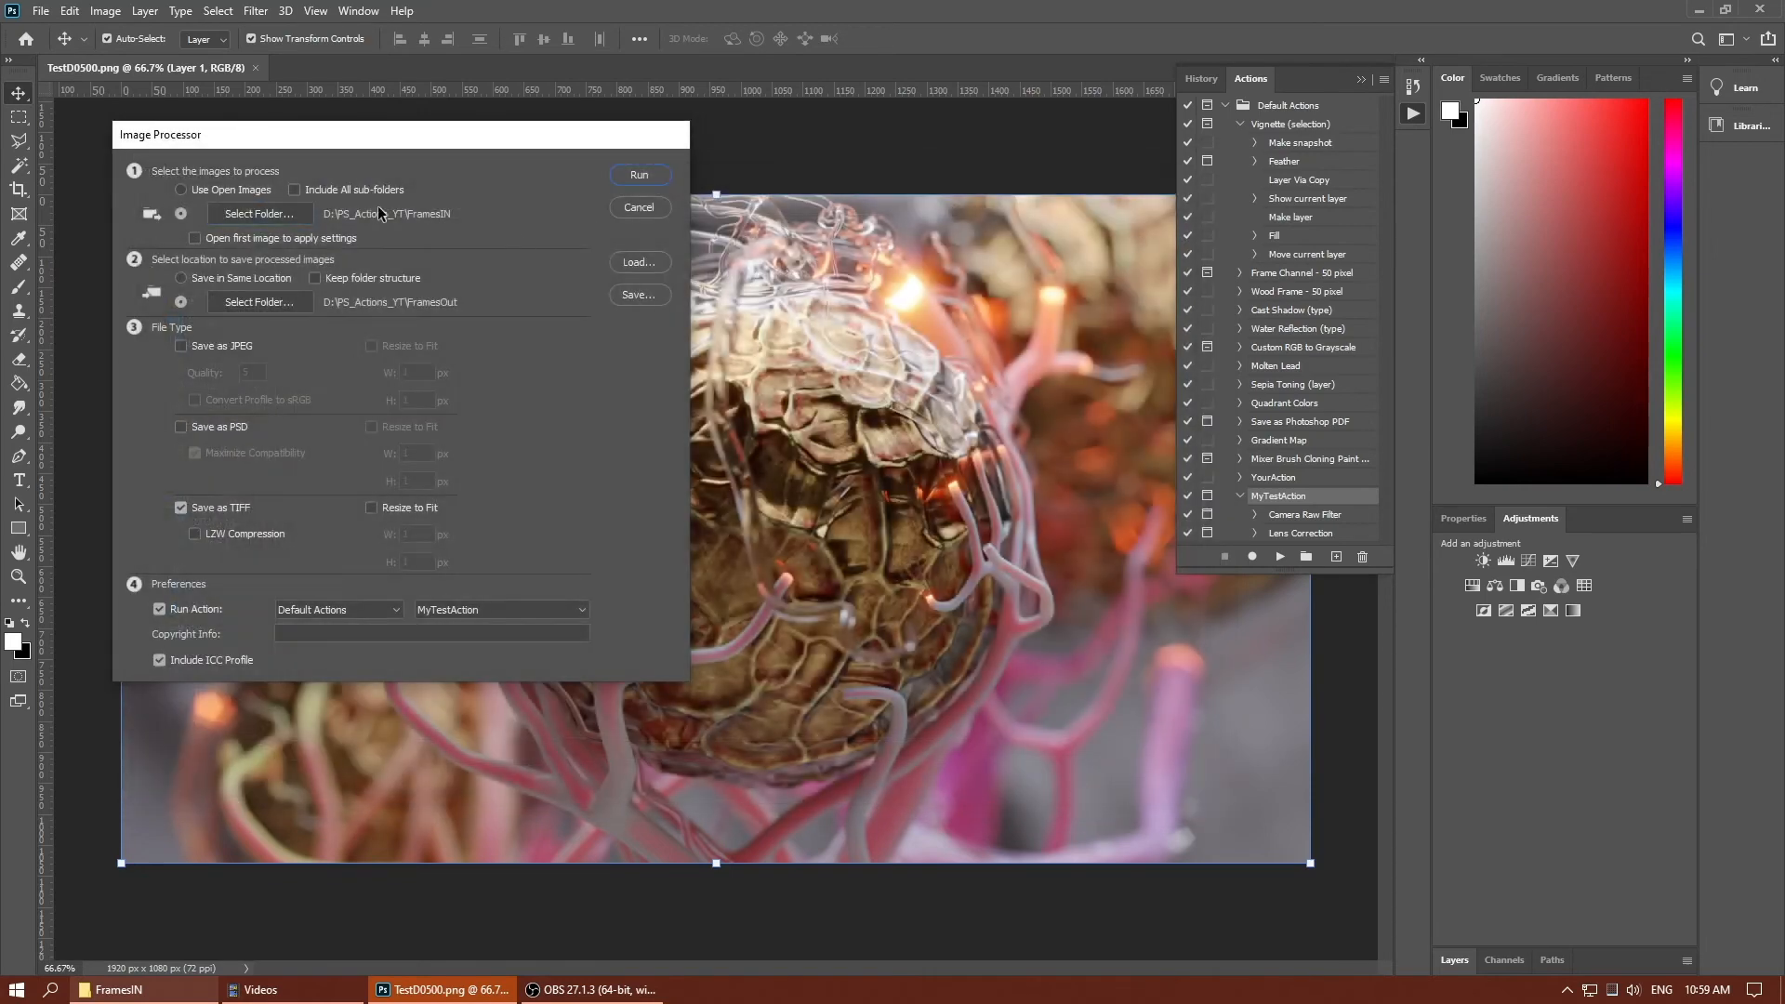
{"action": "left_click", "coordinate": [248, 300]}
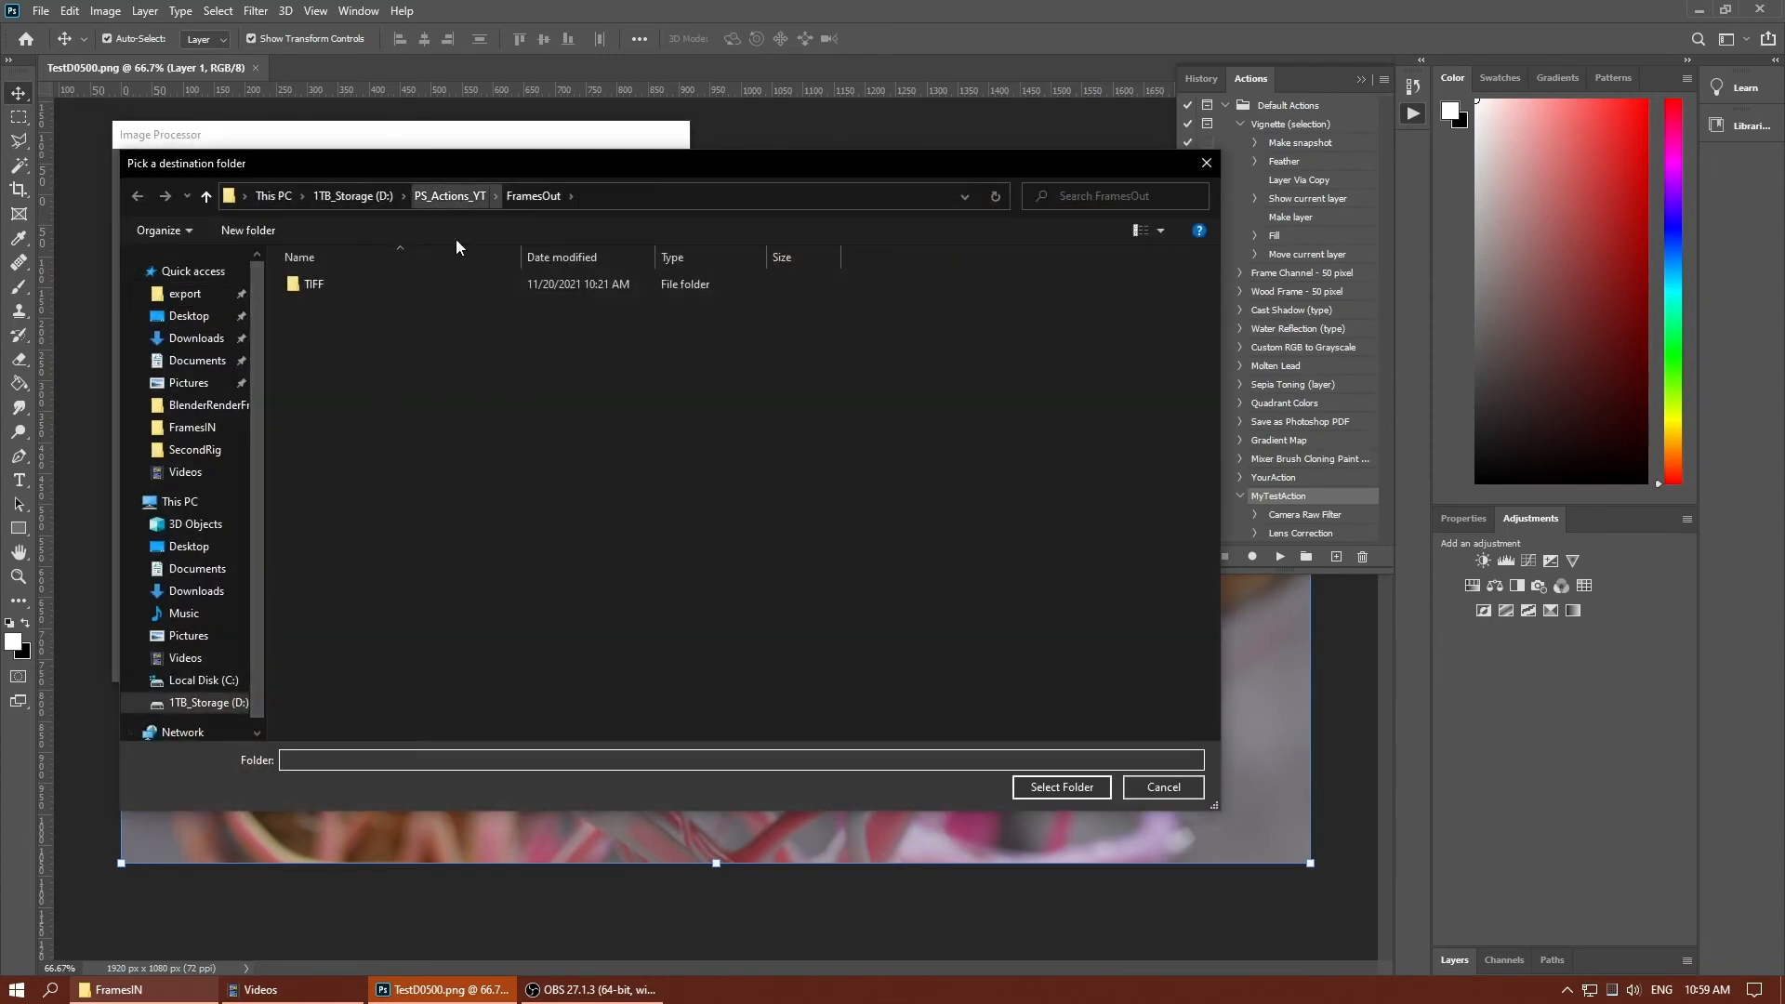
{"action": "left_click", "coordinate": [1167, 786]}
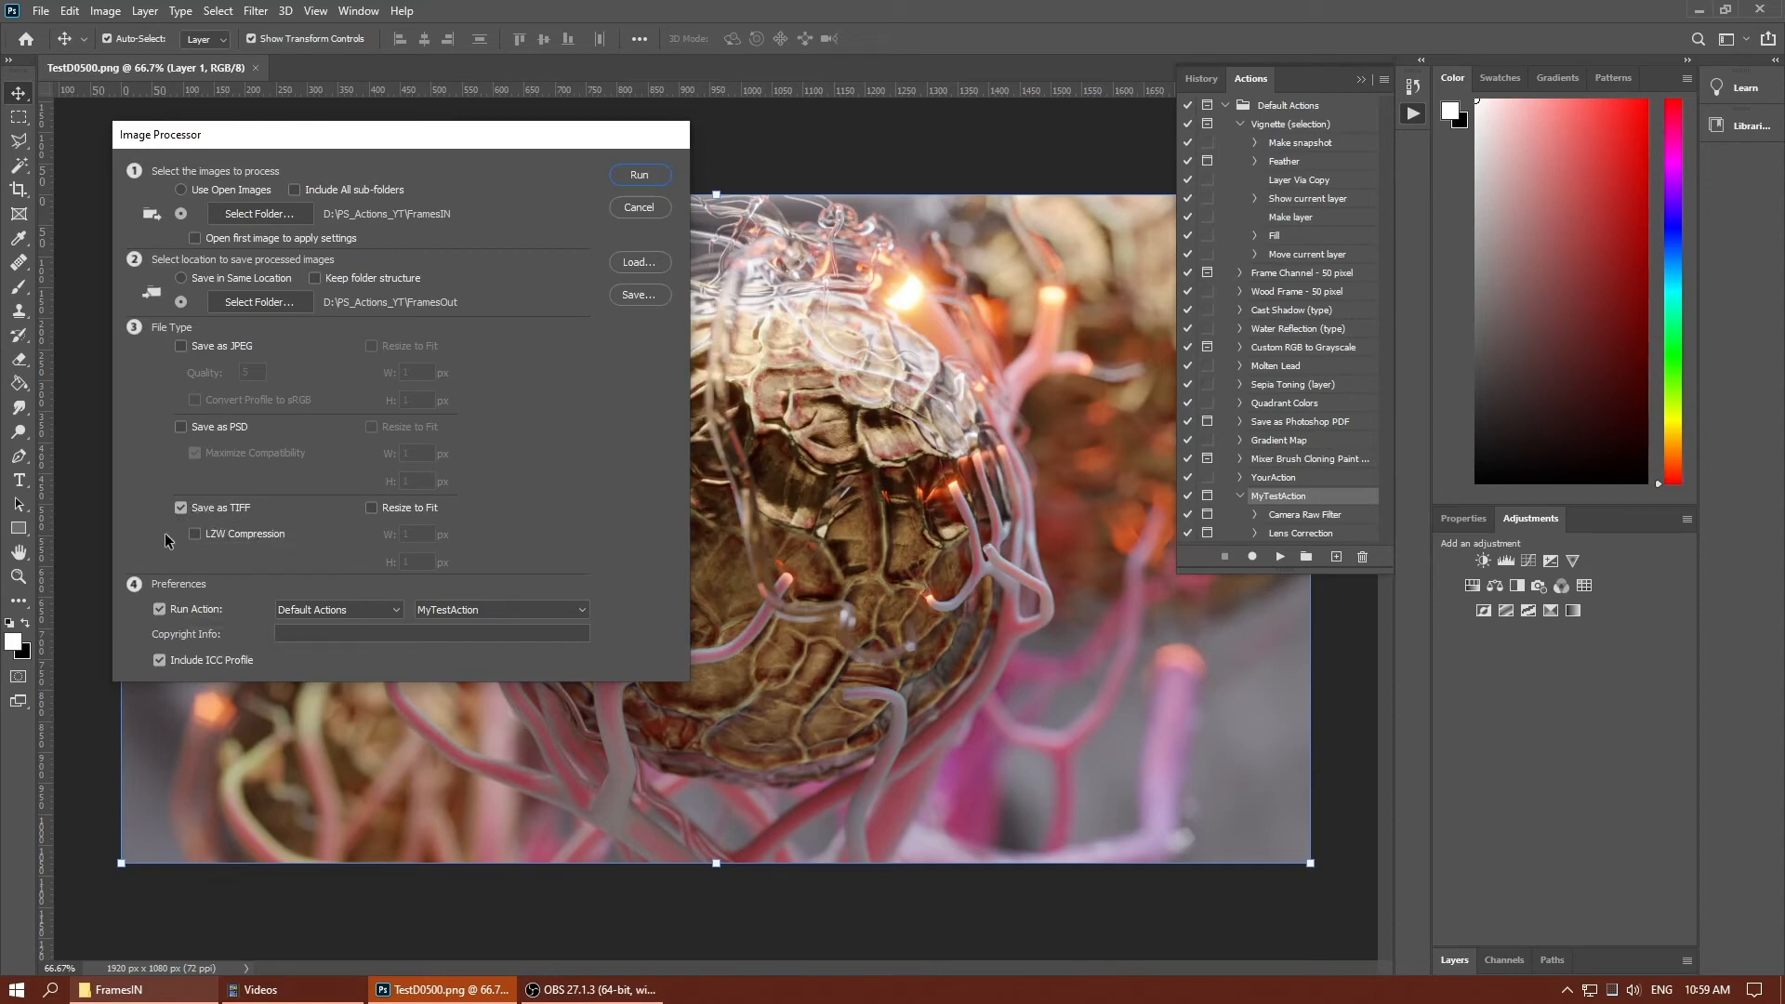
Run the Image Processor with MyTestAction from Default Actions, and cancel the Camera Raw dialog for TestD0200.png.
{"action": "left_click", "coordinate": [481, 611]}
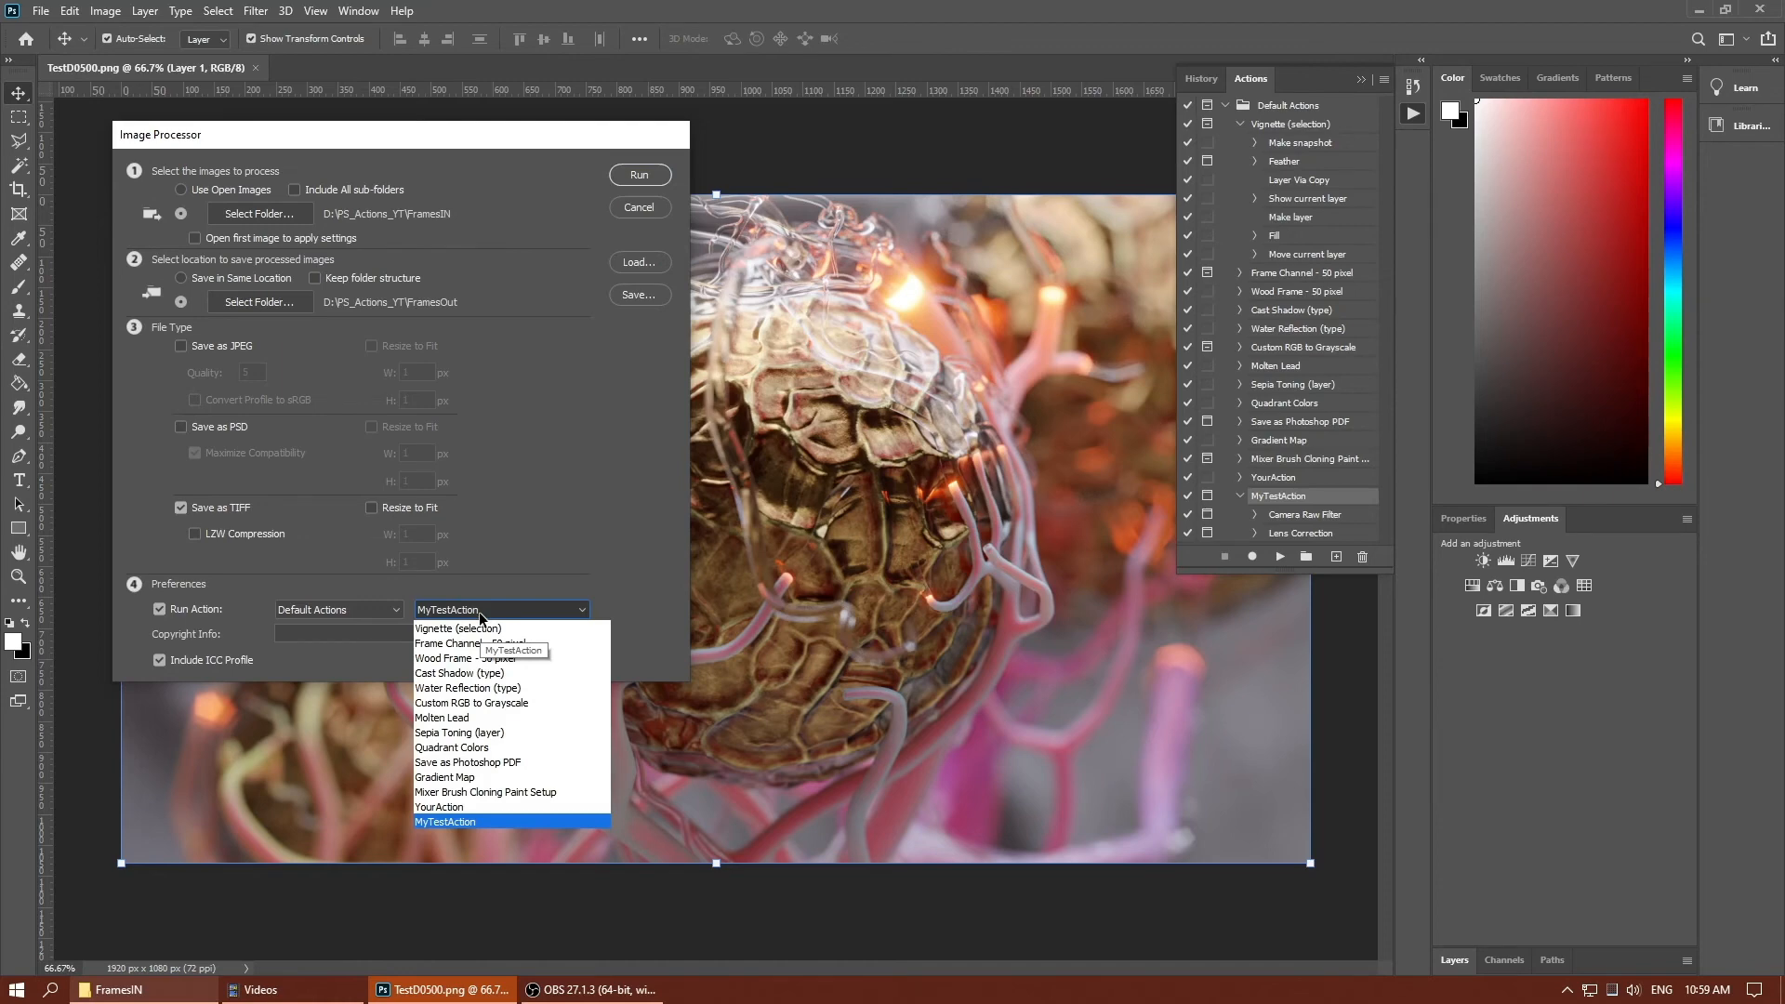
{"action": "left_click", "coordinate": [449, 820]}
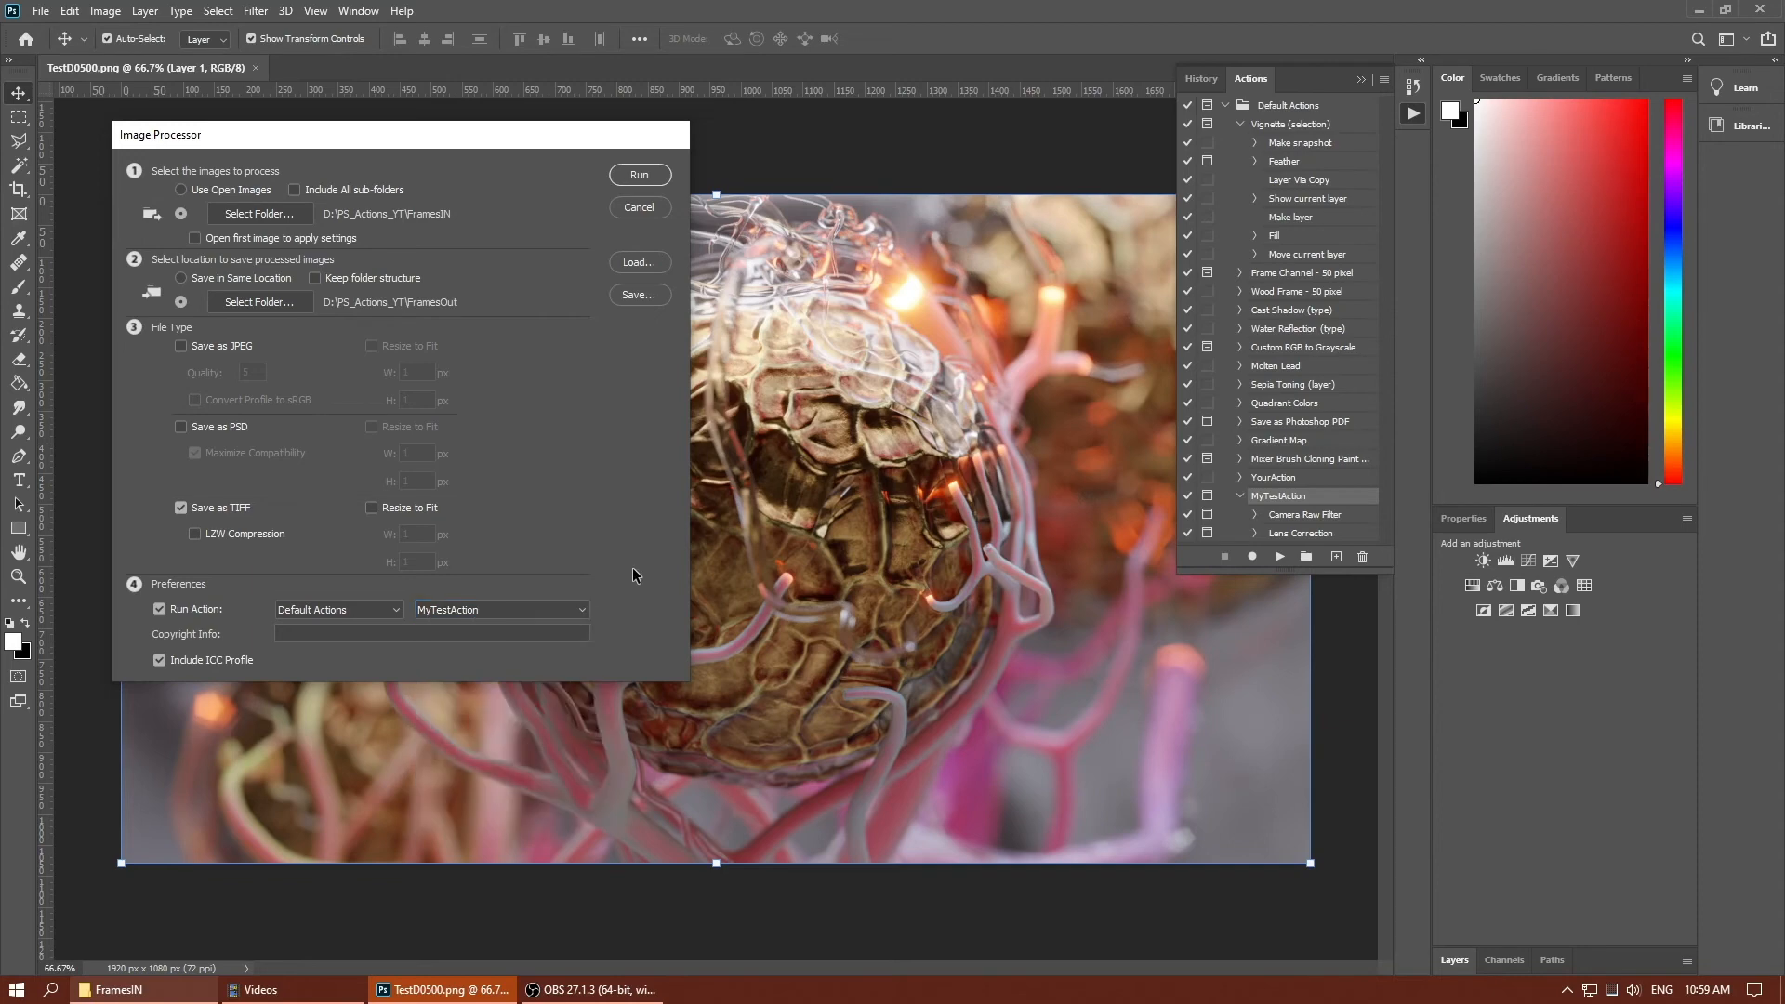
{"action": "left_click", "coordinate": [638, 176]}
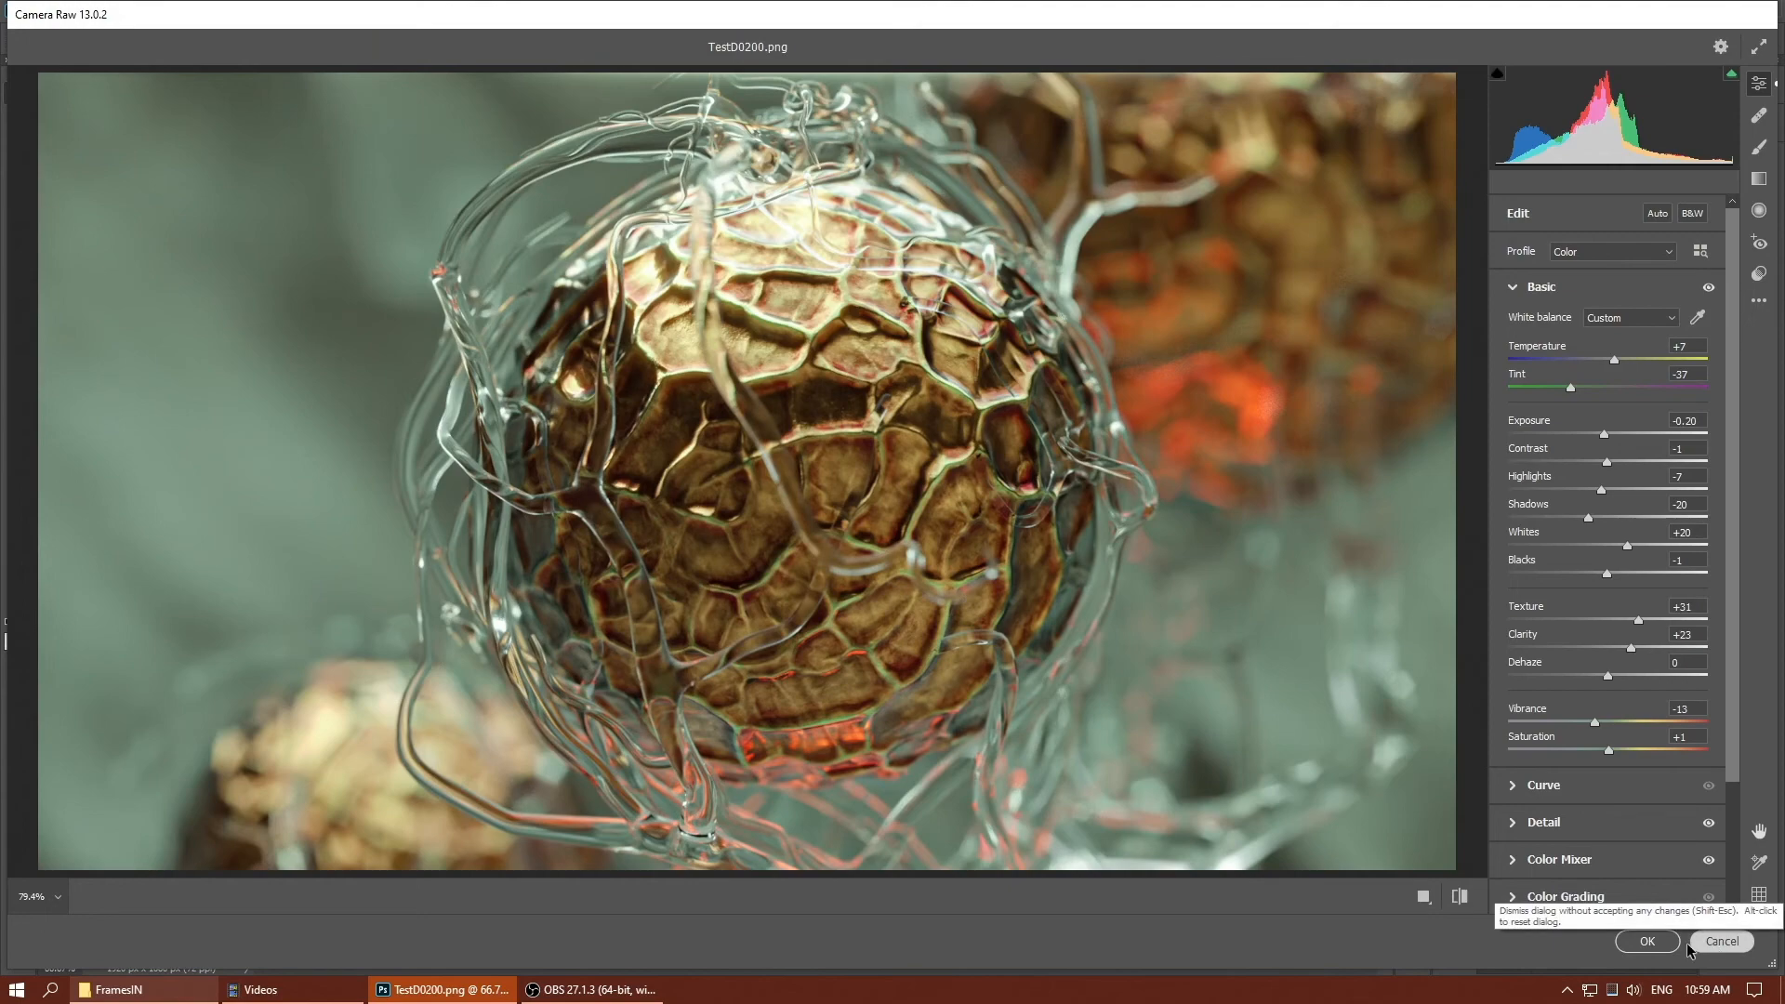
{"action": "left_click", "coordinate": [1714, 943]}
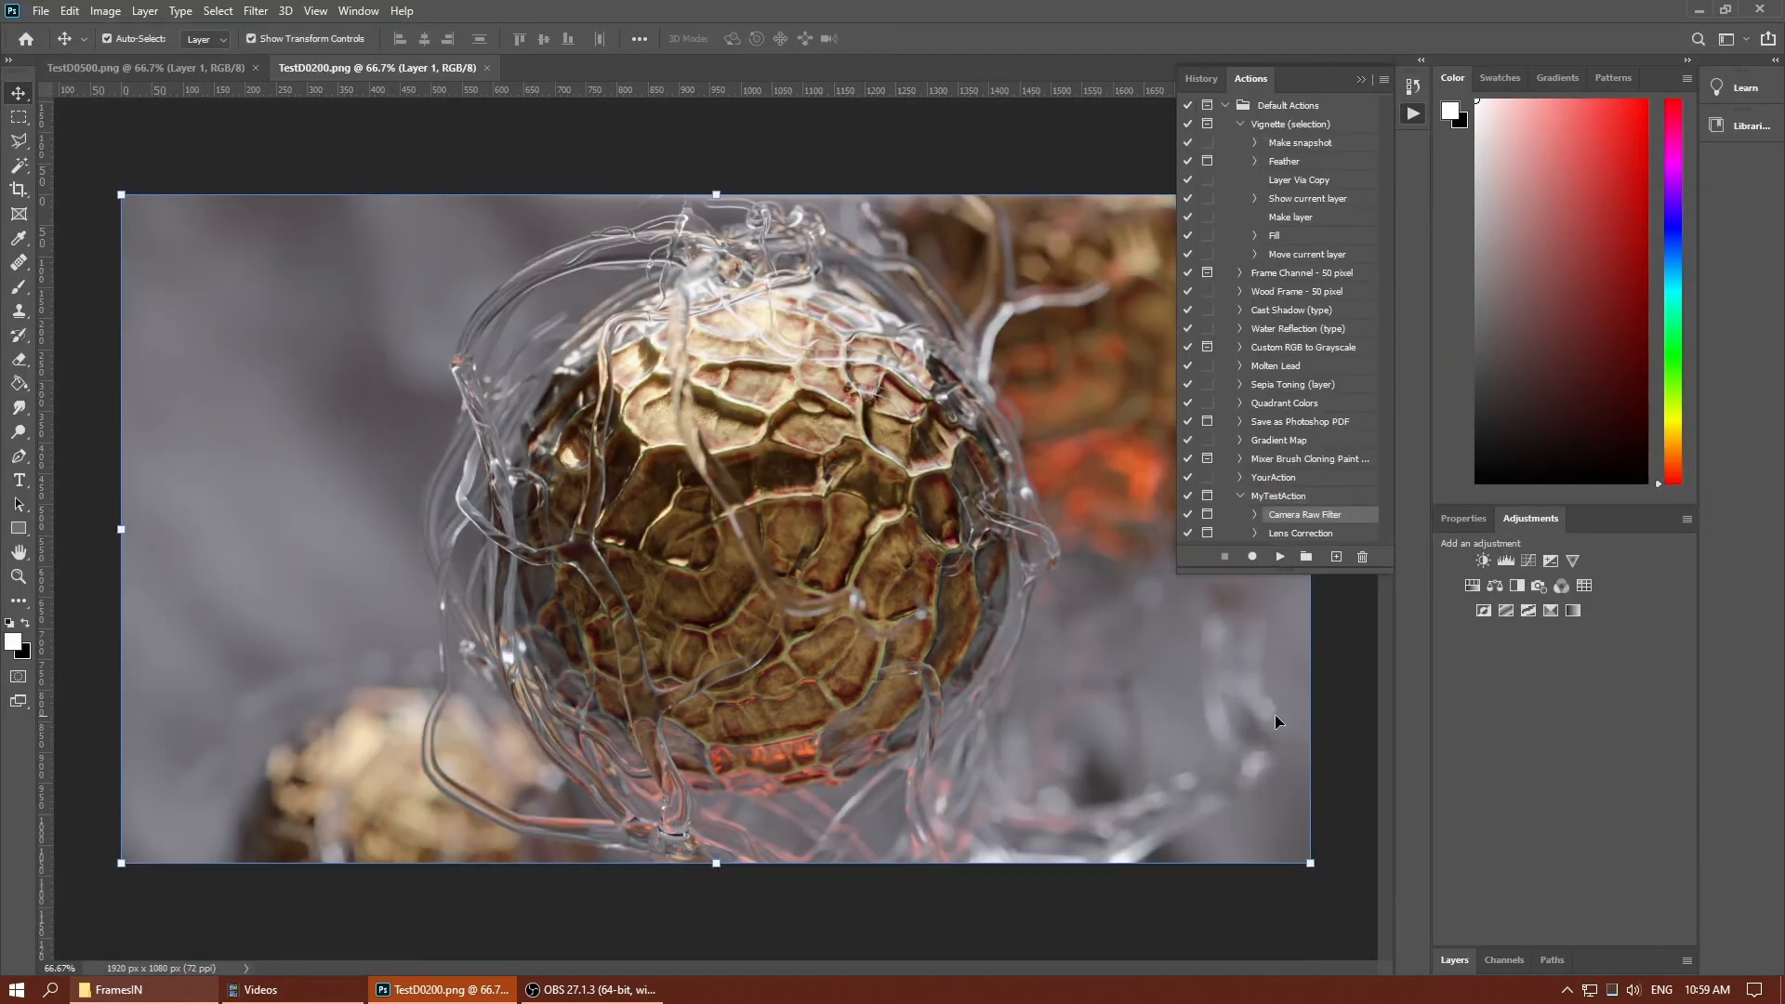
Switch to File Explorer and open the TIFF folder inside PS_Actions_YT\FramesOut.
{"action": "left_click", "coordinate": [167, 988]}
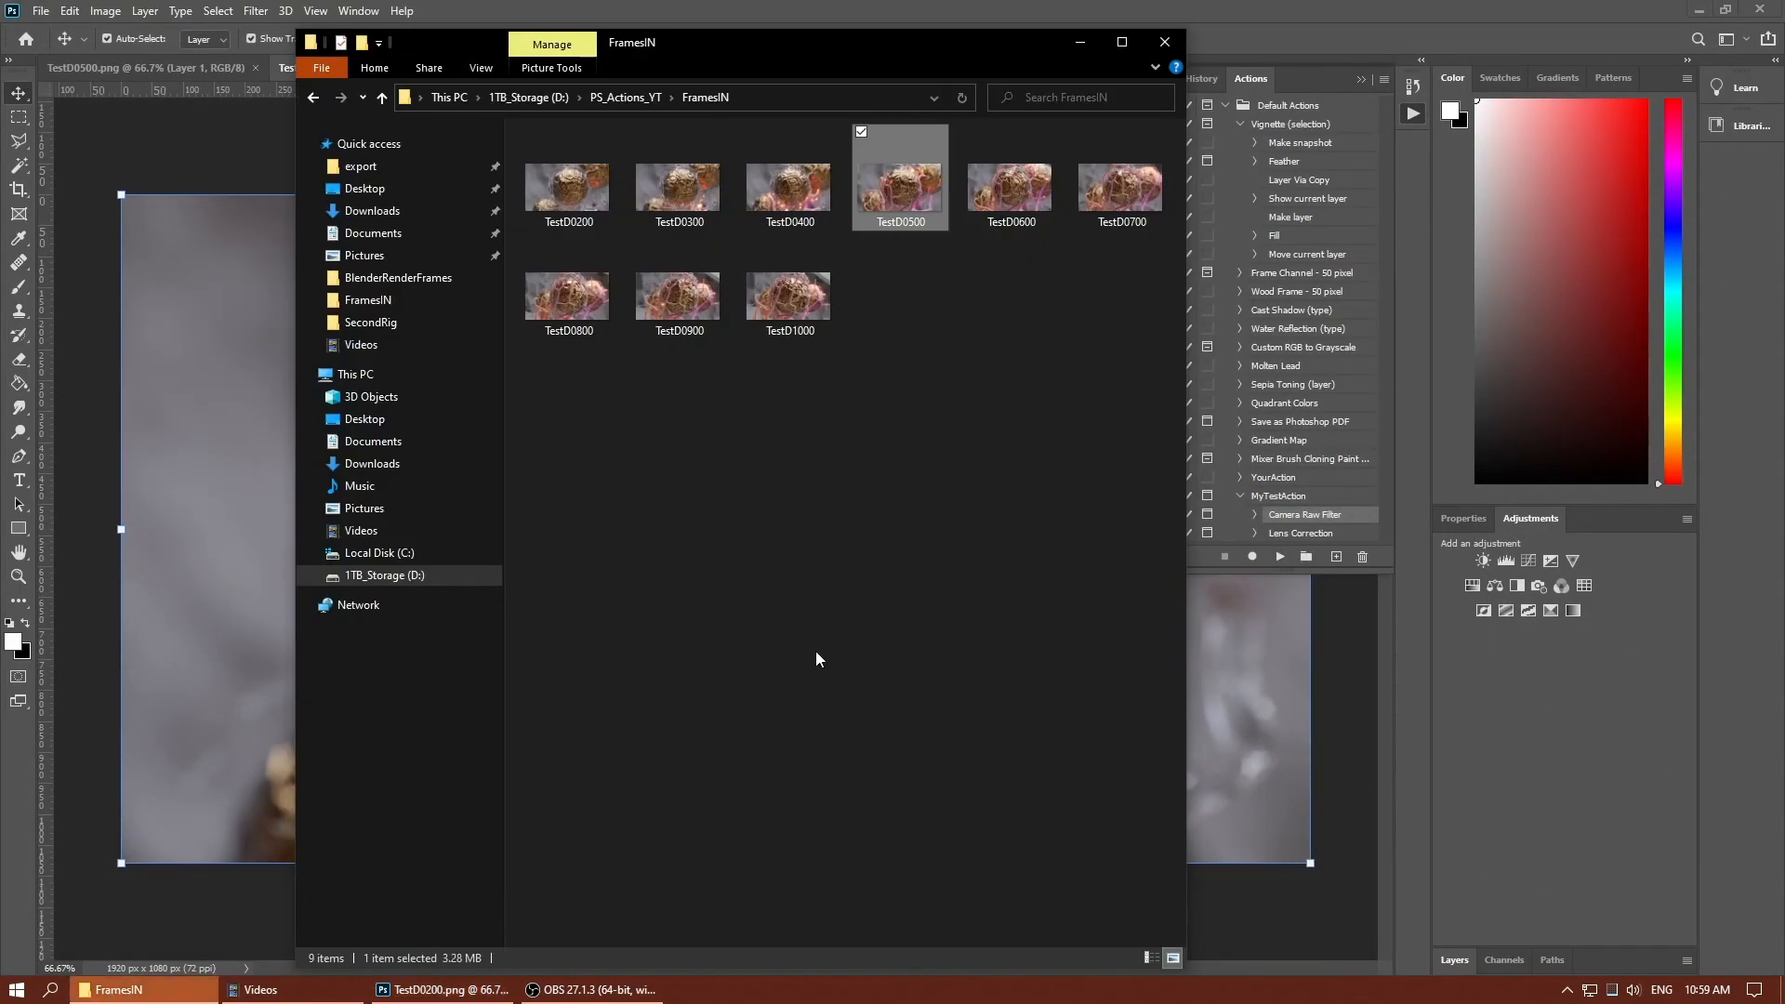
{"action": "left_click", "coordinate": [618, 97]}
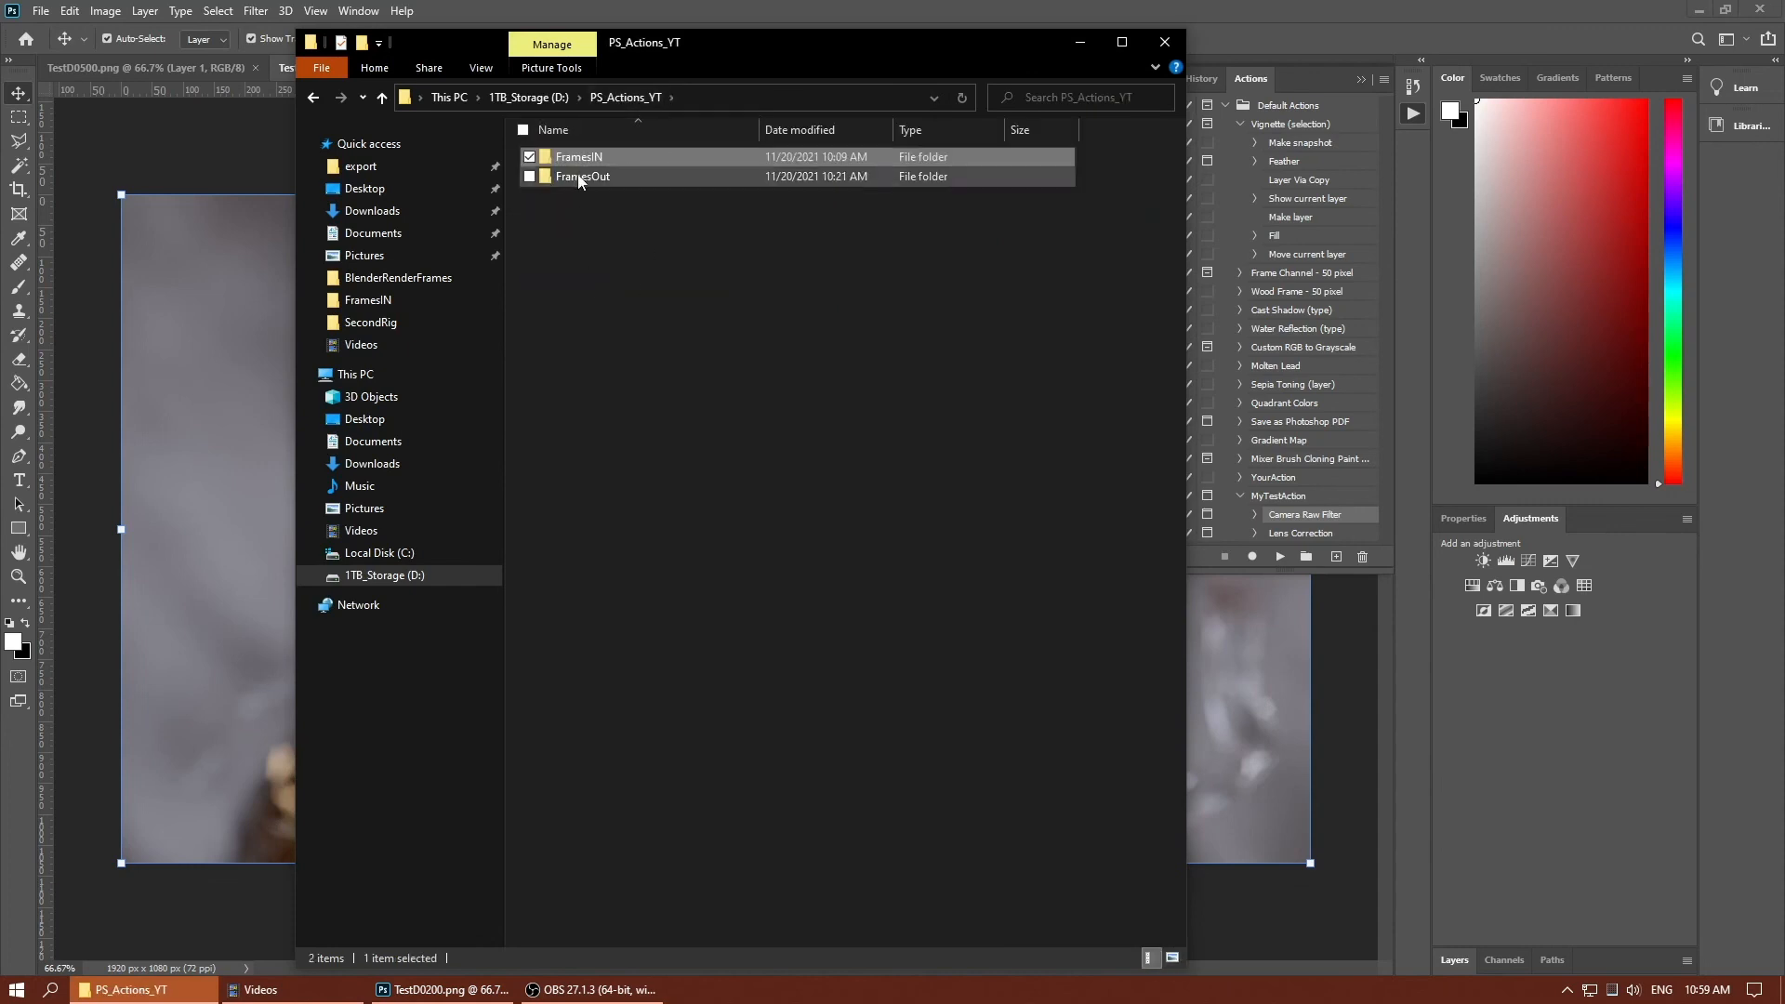
{"action": "double_click", "coordinate": [577, 175]}
{"action": "double_click", "coordinate": [562, 158]}
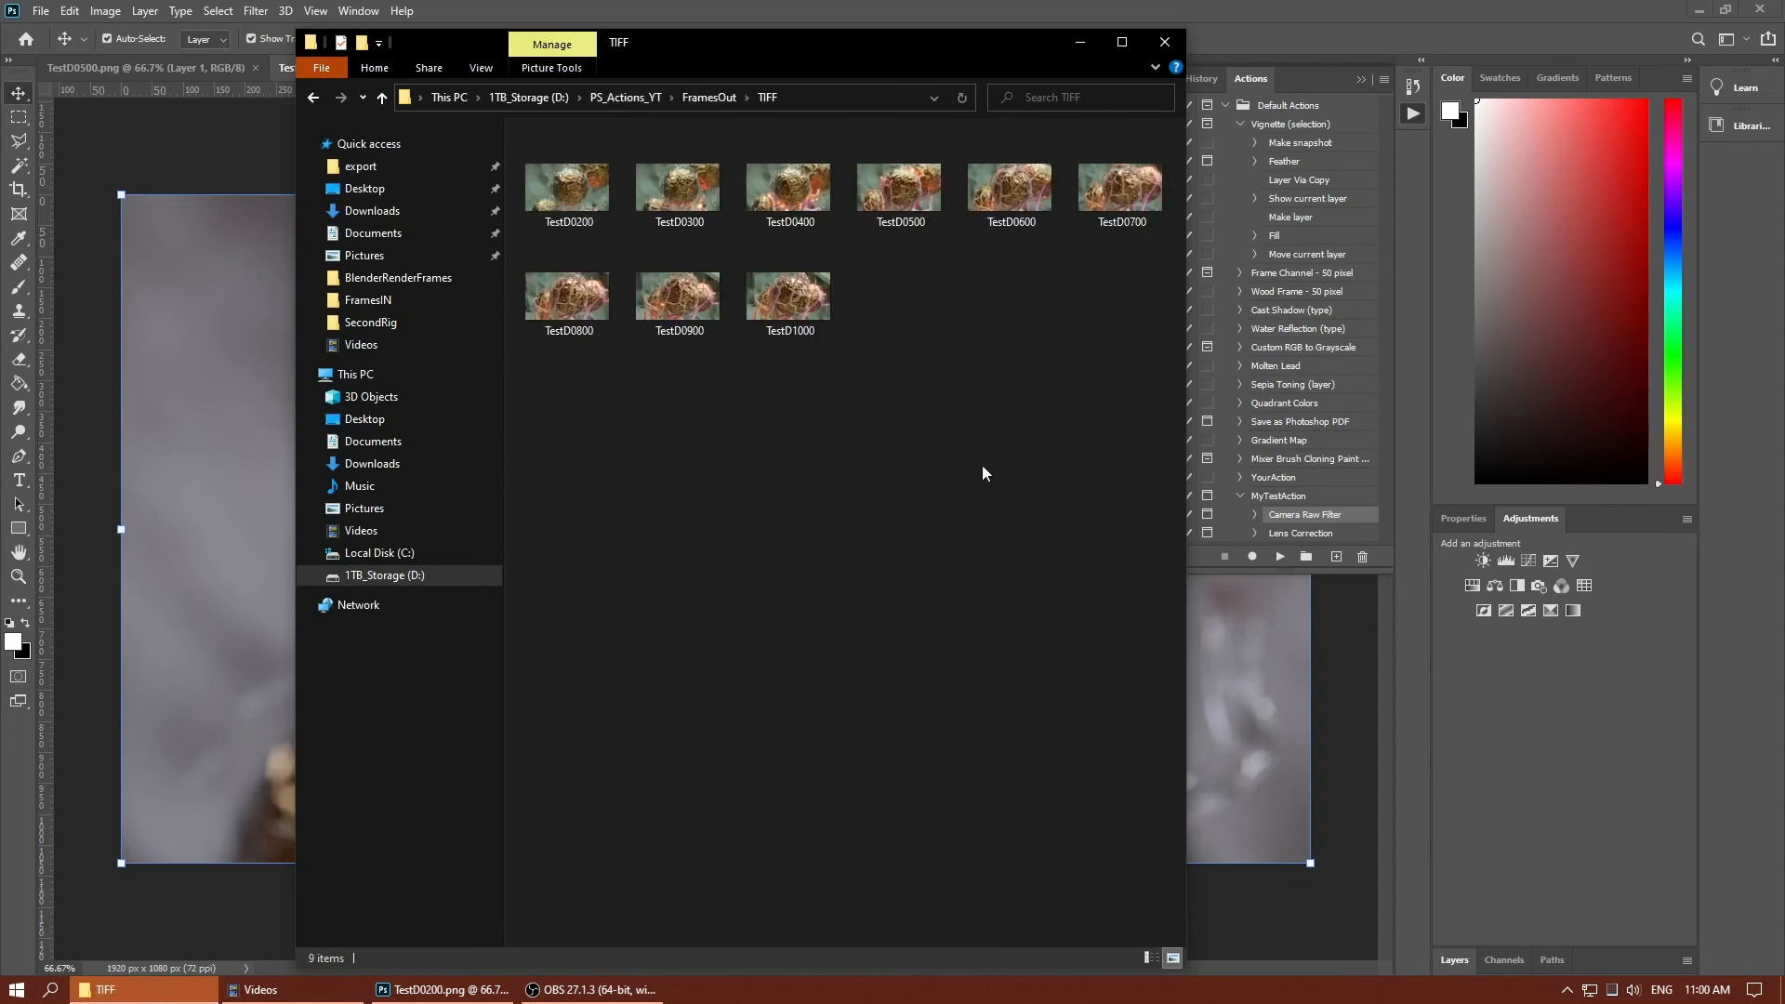
Examine the processed TIFF frames, viewing TestD1000 in Windows Photo Viewer and closing it again.
{"action": "left_click_drag", "start_coordinate": [1105, 450], "coordinate": [548, 216]}
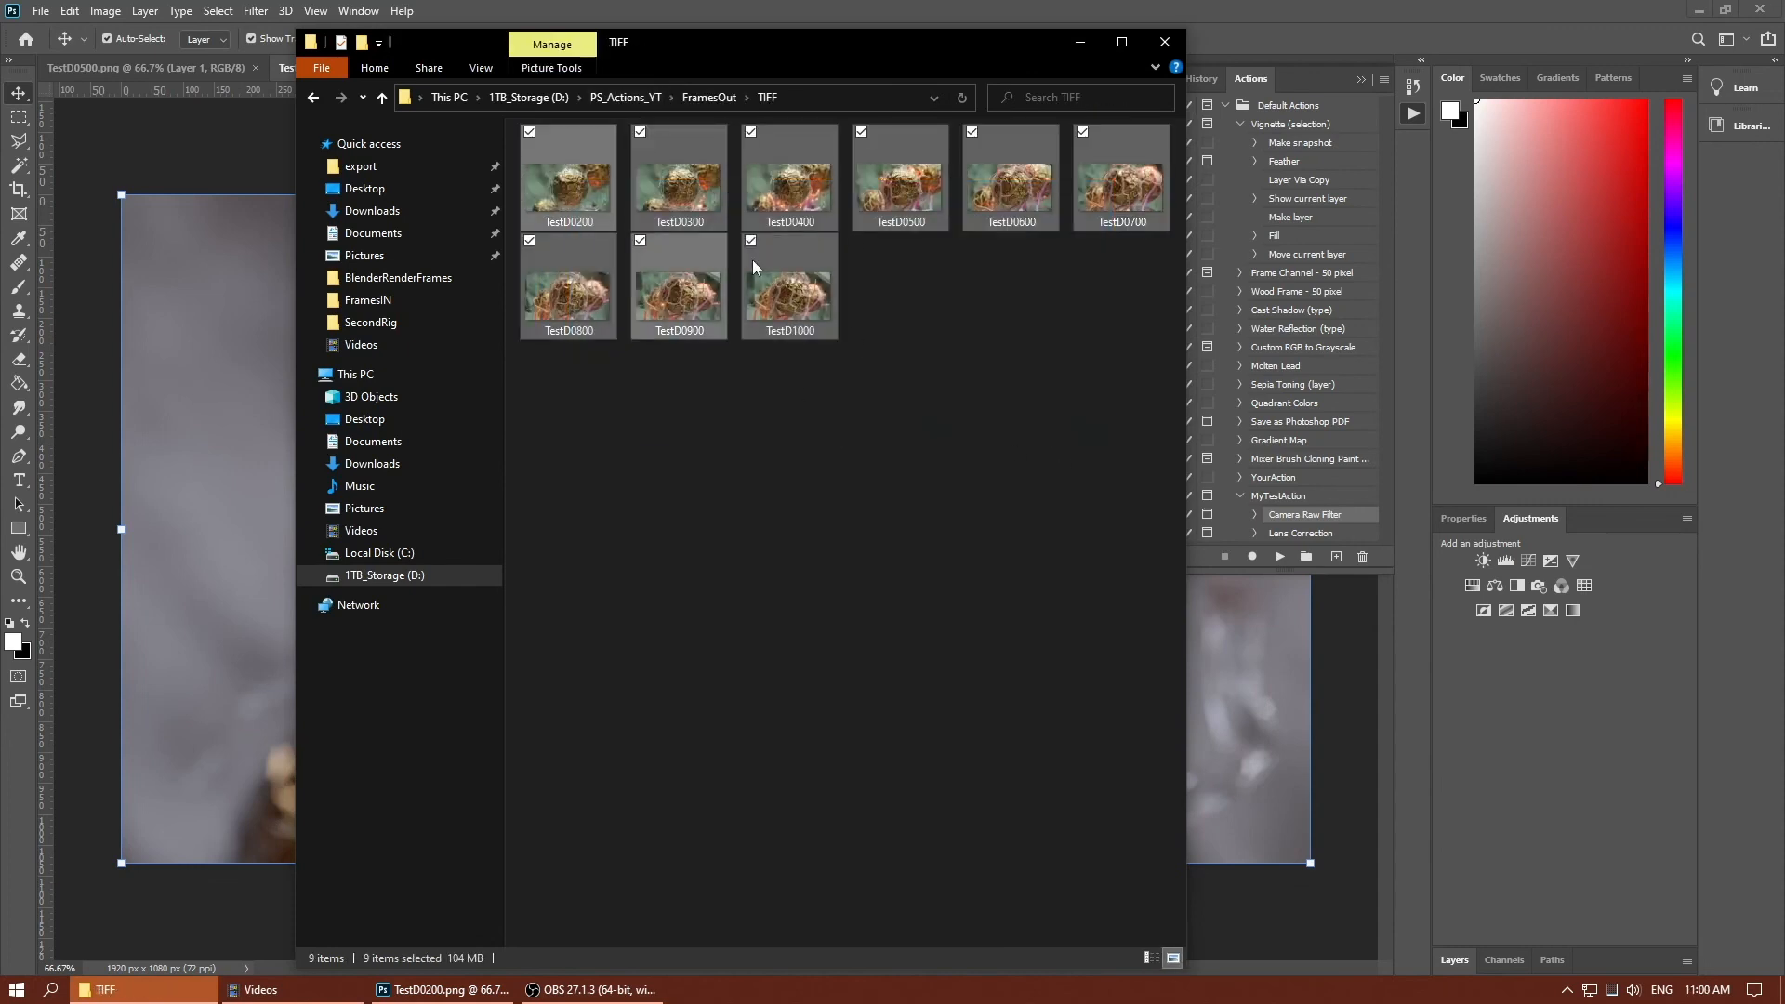
{"action": "left_click", "coordinate": [975, 588]}
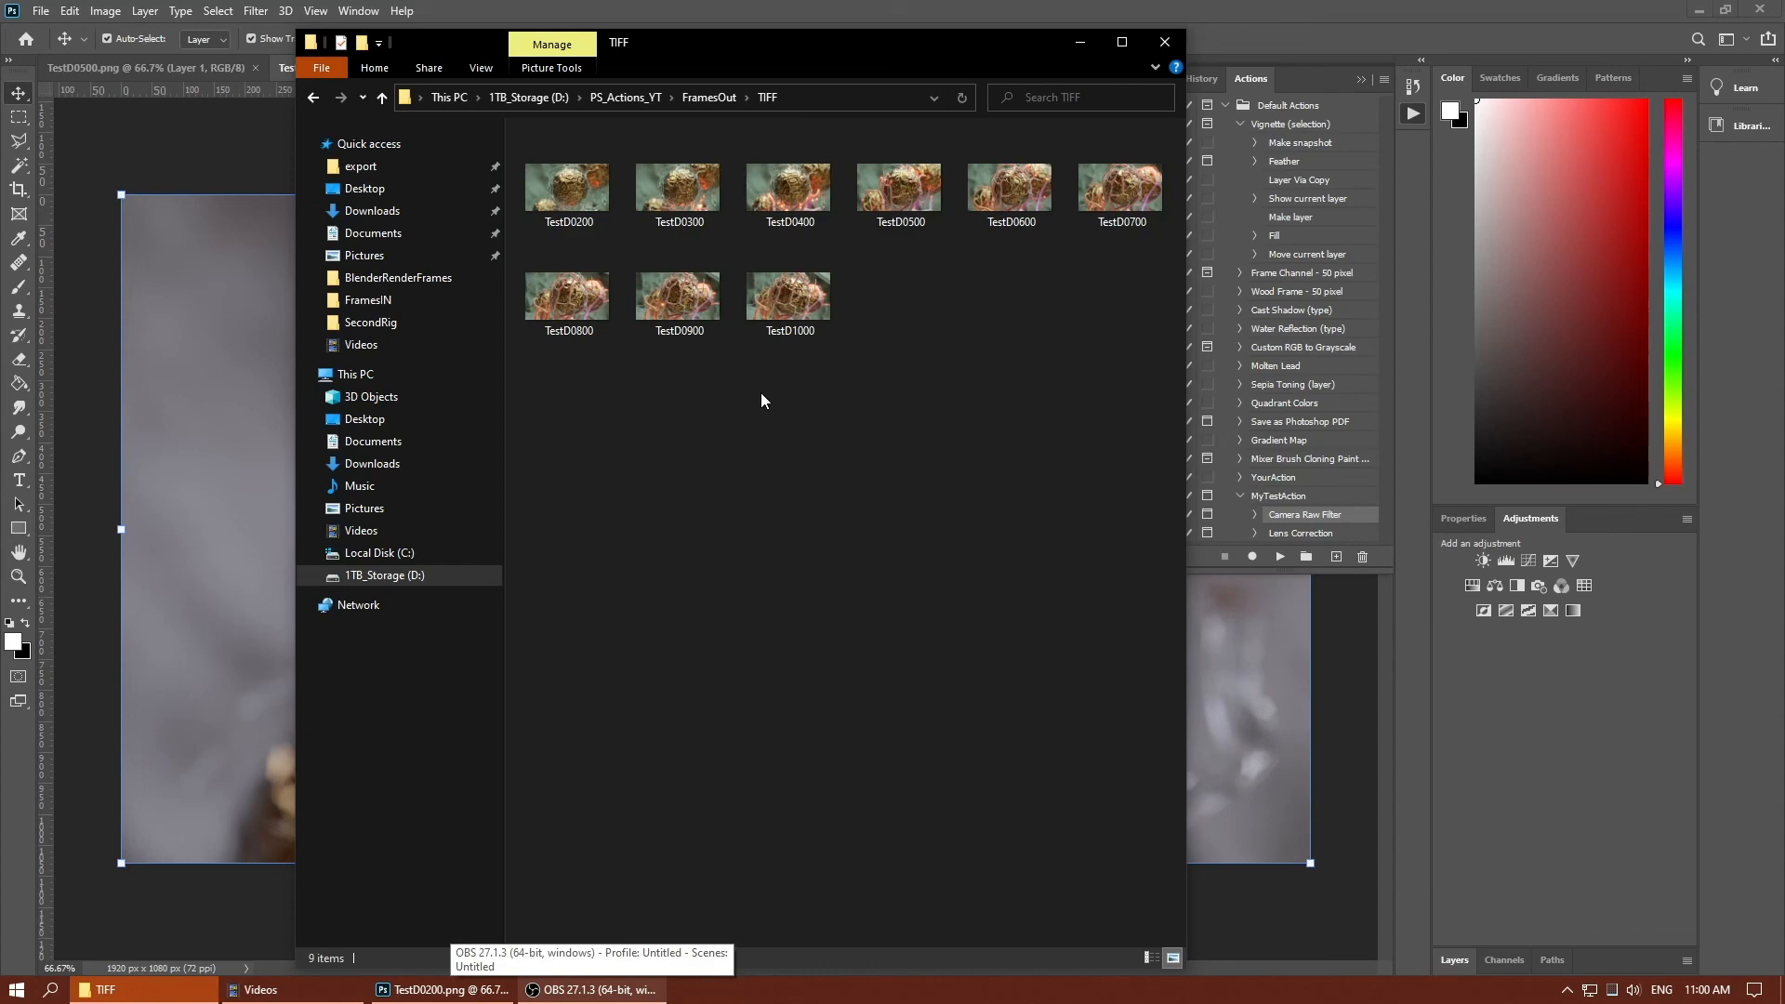
{"action": "double_click", "coordinate": [785, 329]}
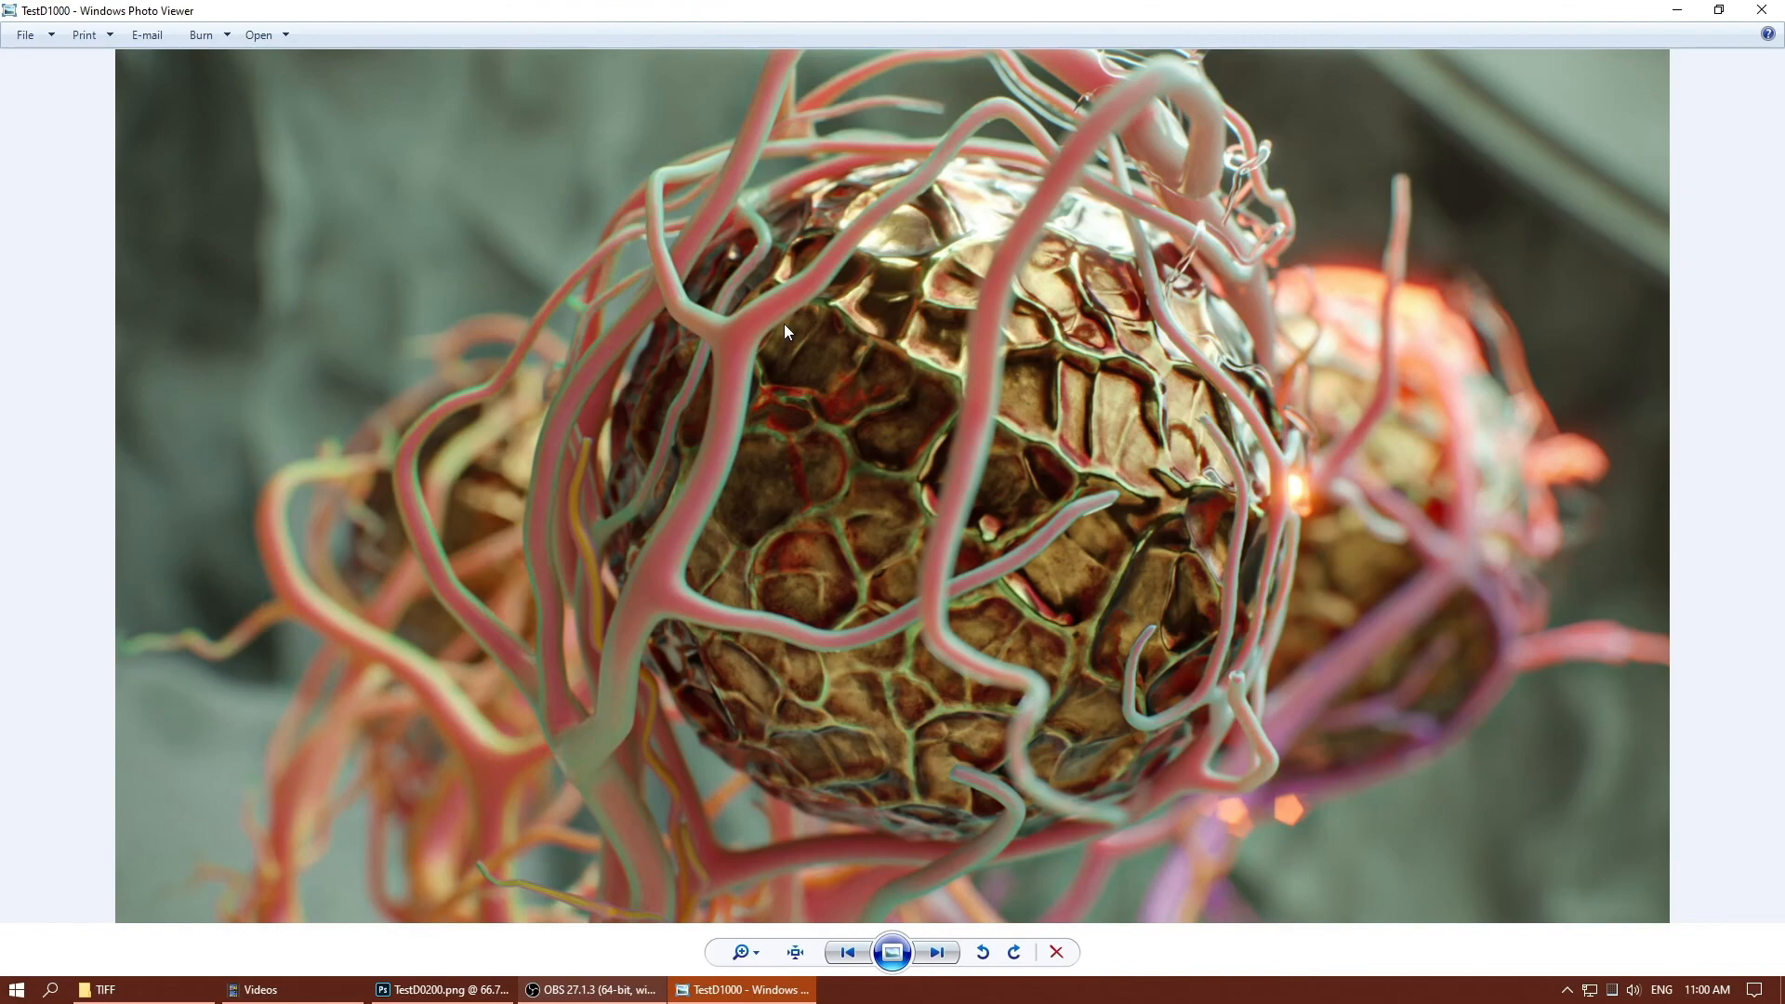
{"action": "left_click", "coordinate": [1760, 10]}
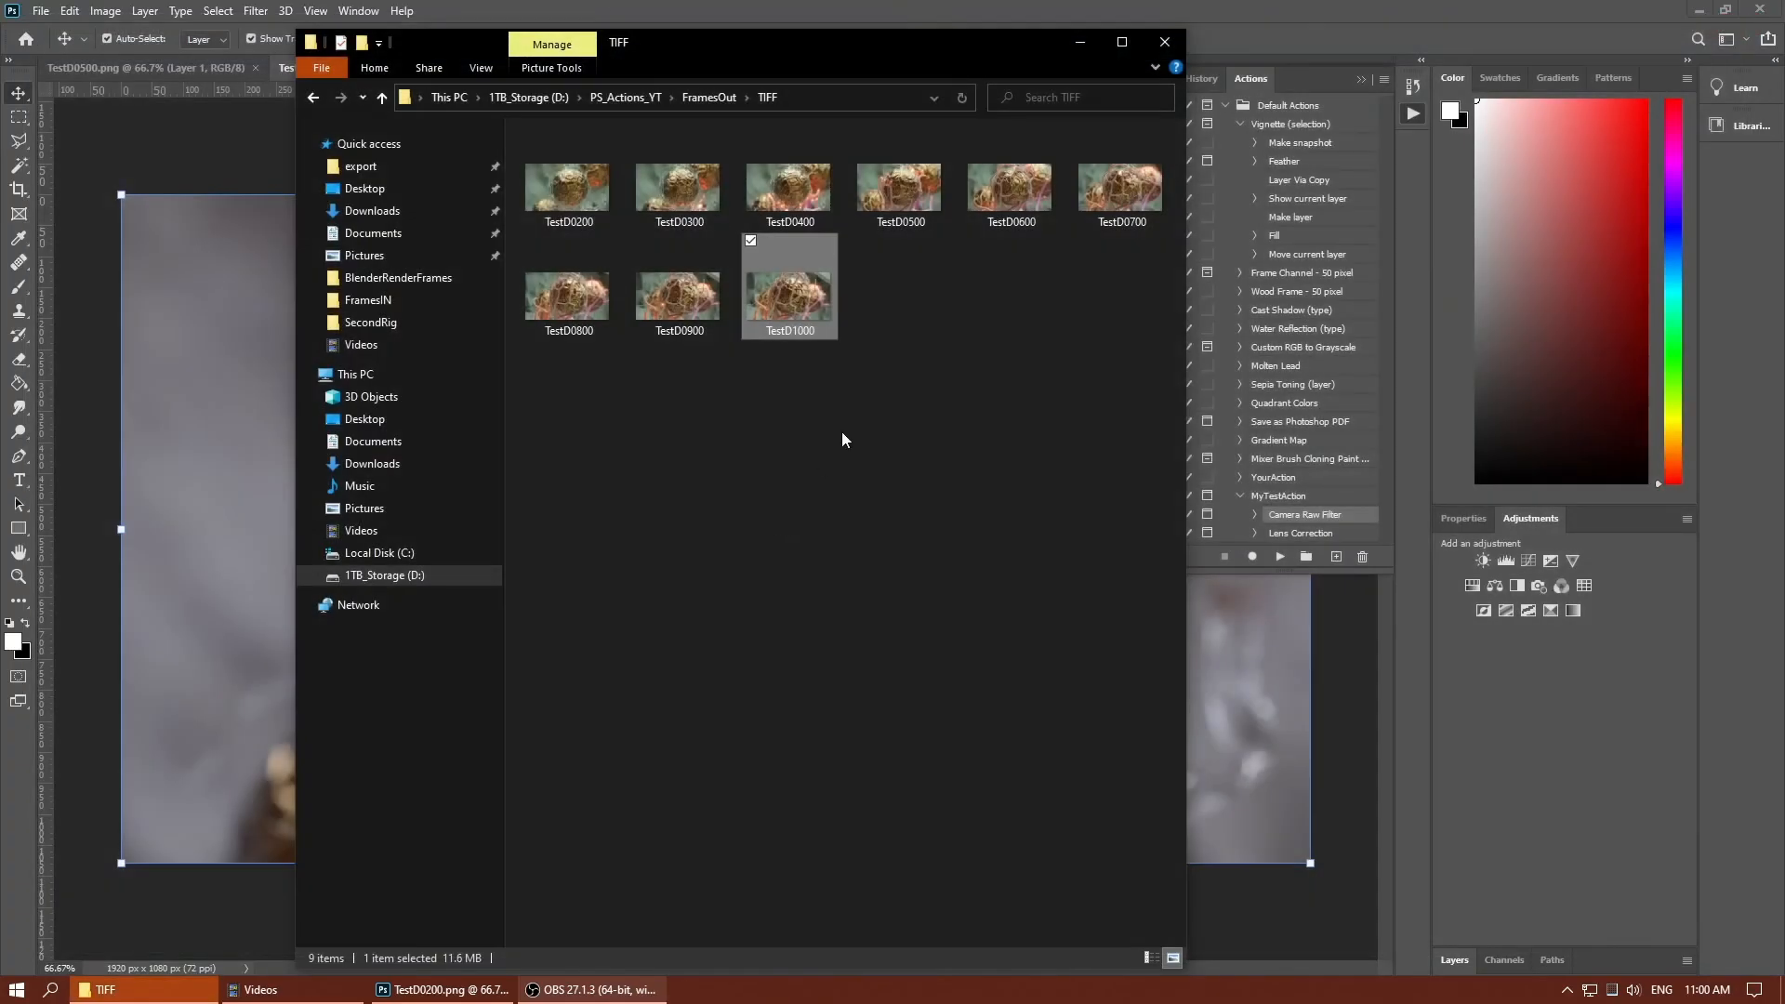